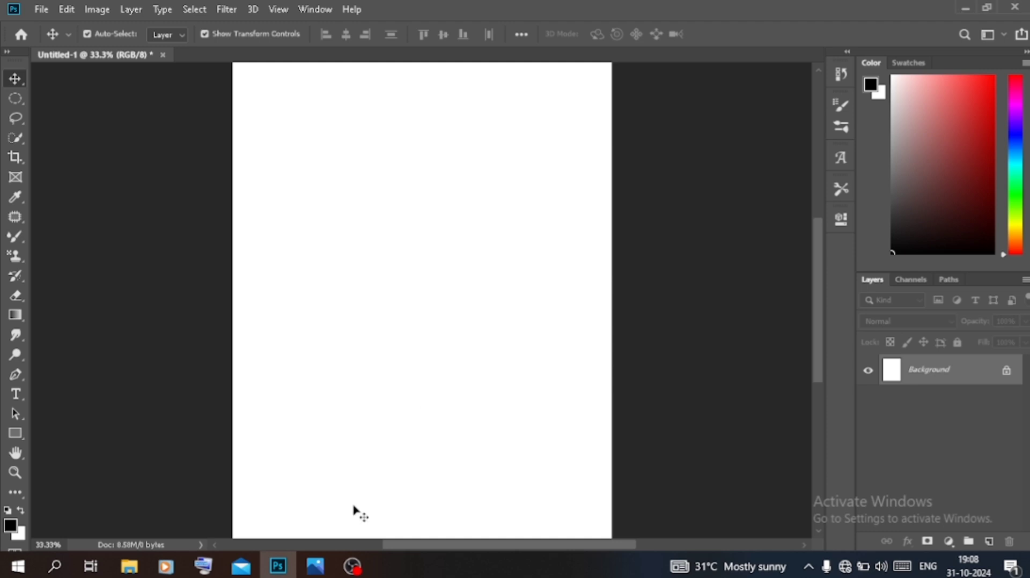
pyautogui.click(129, 566)
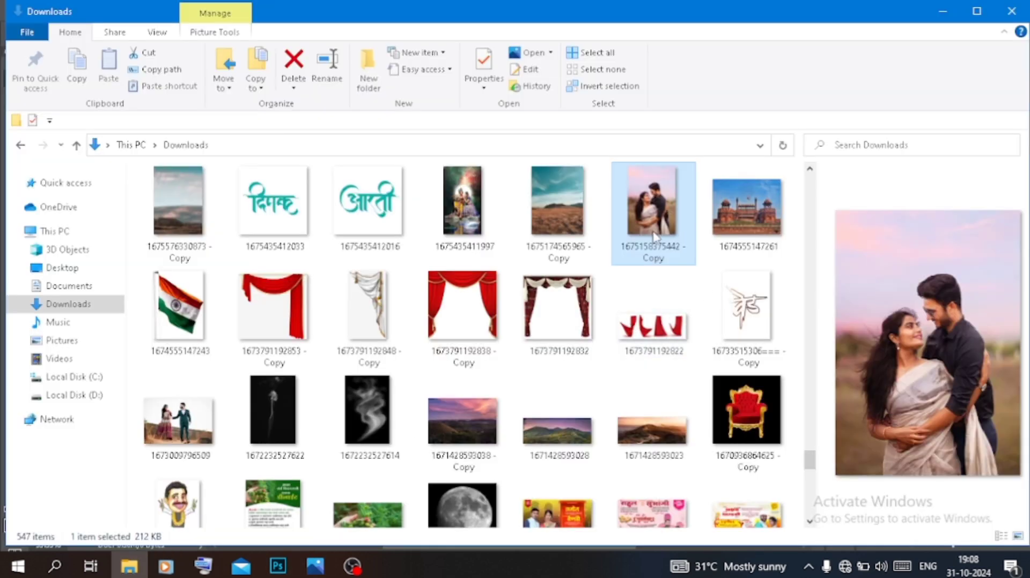
pyautogui.moveTo(656, 236); pyautogui.dragTo(467, 263)
pyautogui.click(16, 138)
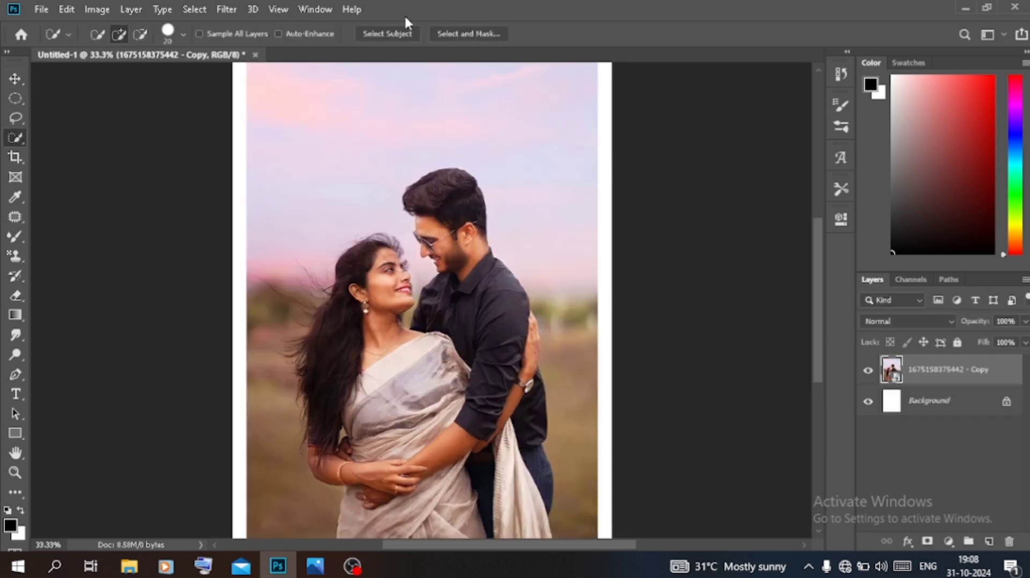
pyautogui.click(386, 34)
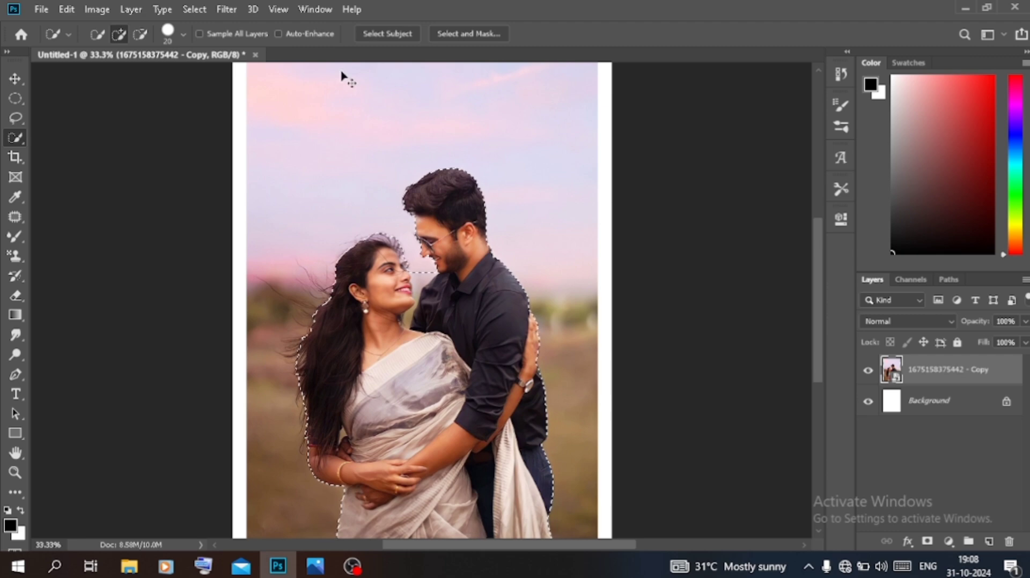
# - Add the gap between the woman's nose and the man's chin to the selection with a freehand Lasso outline
pyautogui.hotkey('ctrl', '1')
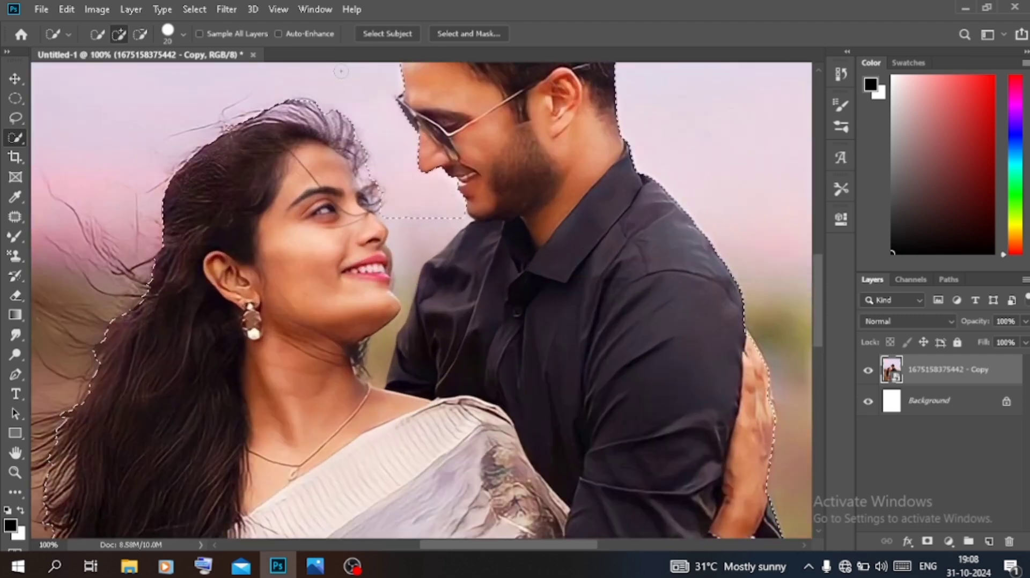
pyautogui.click(15, 118)
pyautogui.click(114, 35)
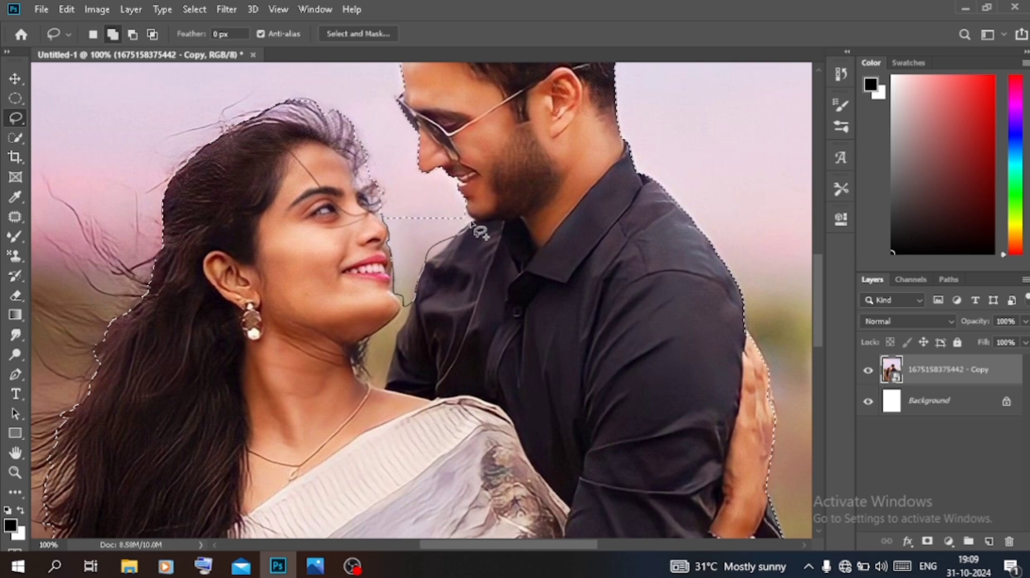
pyautogui.moveTo(455, 209); pyautogui.dragTo(383, 215)
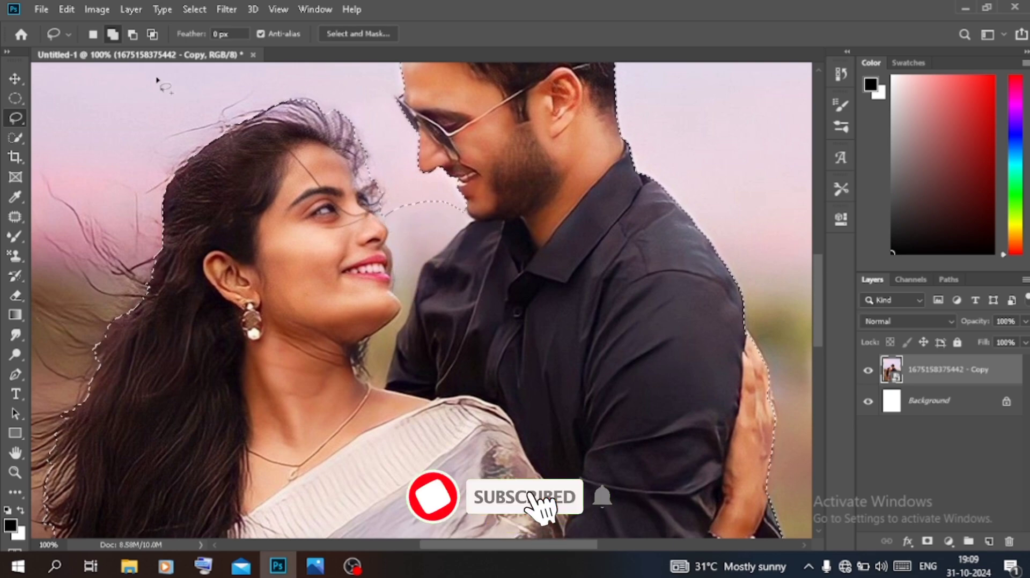
# - Subtract the background gap between the woman's face and neck and the man's shirt from the selection with the Lasso
pyautogui.click(132, 34)
pyautogui.hotkey('ctrl', '+')
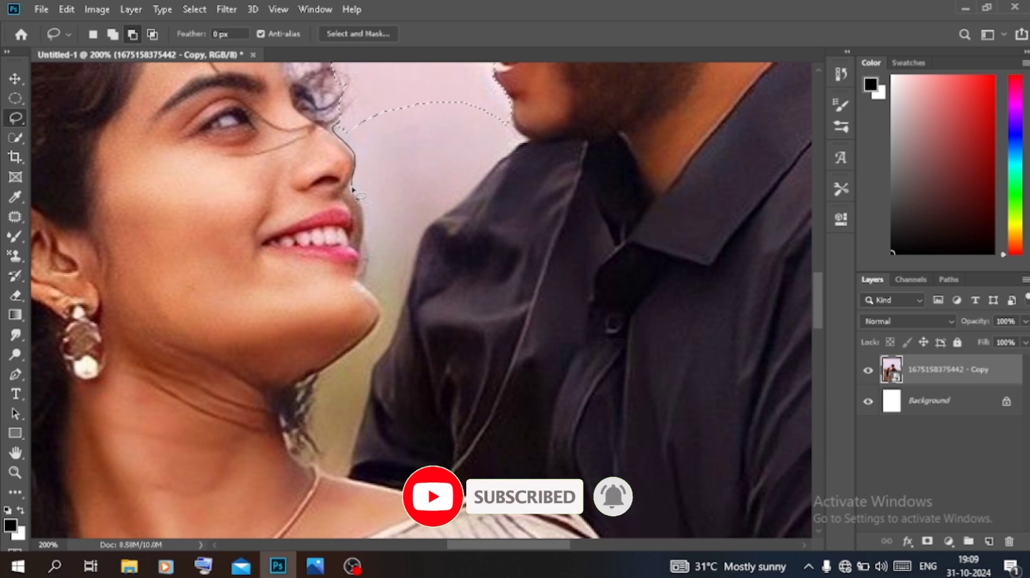
pyautogui.moveTo(358, 202); pyautogui.dragTo(367, 252)
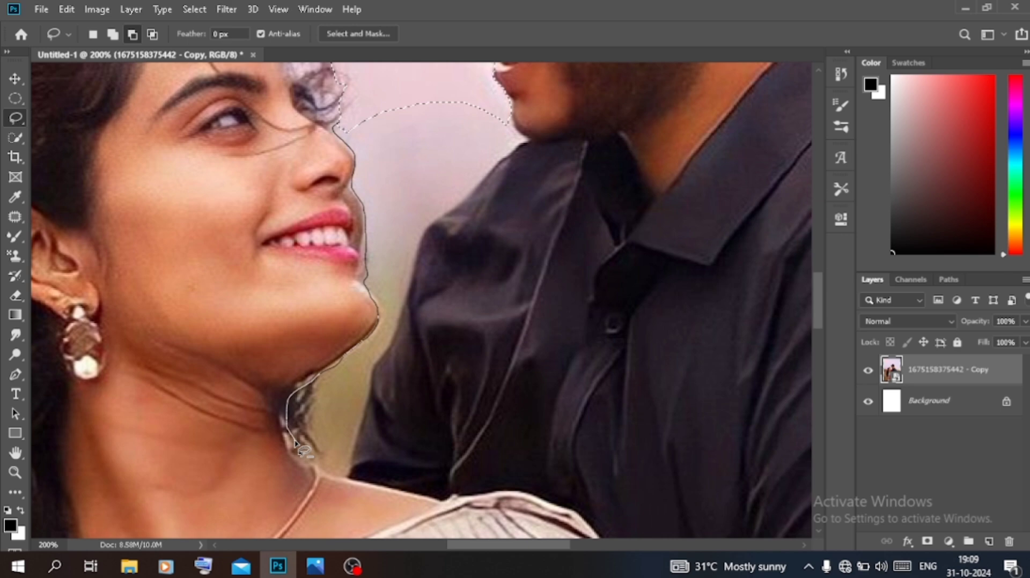
pyautogui.moveTo(295, 443); pyautogui.dragTo(381, 359)
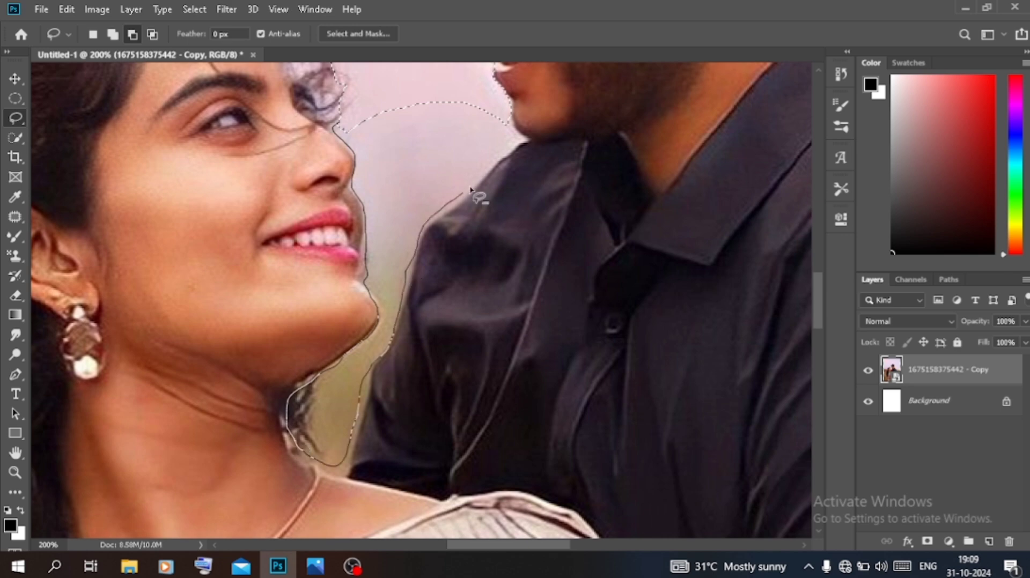
pyautogui.moveTo(490, 171); pyautogui.dragTo(337, 128)
# - Trim the selection closely along the woman's lips and chin with the subtracting Lasso
pyautogui.hotkey('ctrl', '-')
pyautogui.hotkey('ctrl', '+')
pyautogui.hotkey('ctrl', '+')
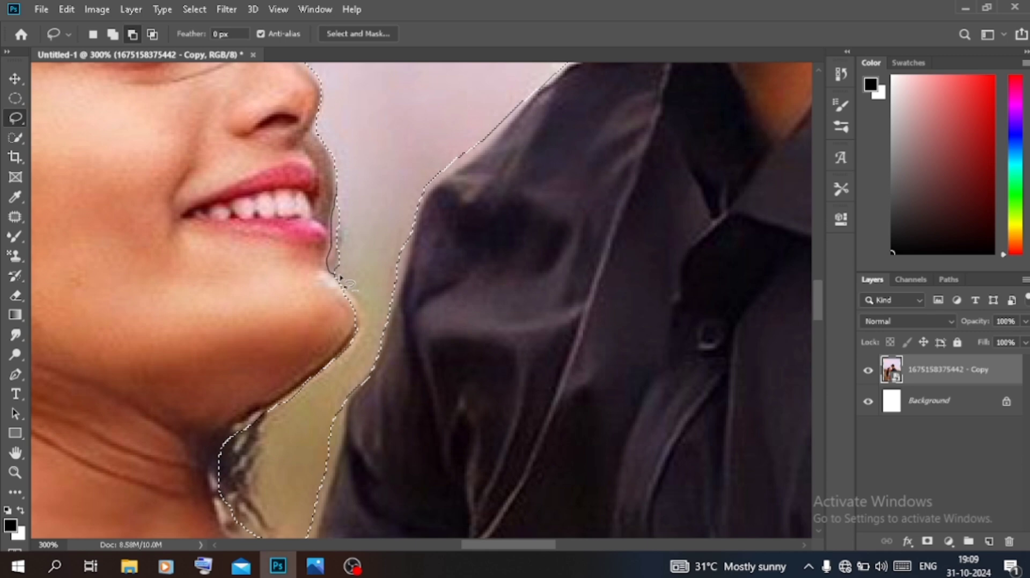
pyautogui.moveTo(336, 192); pyautogui.dragTo(349, 202)
pyautogui.scroll(8, 349, 203)
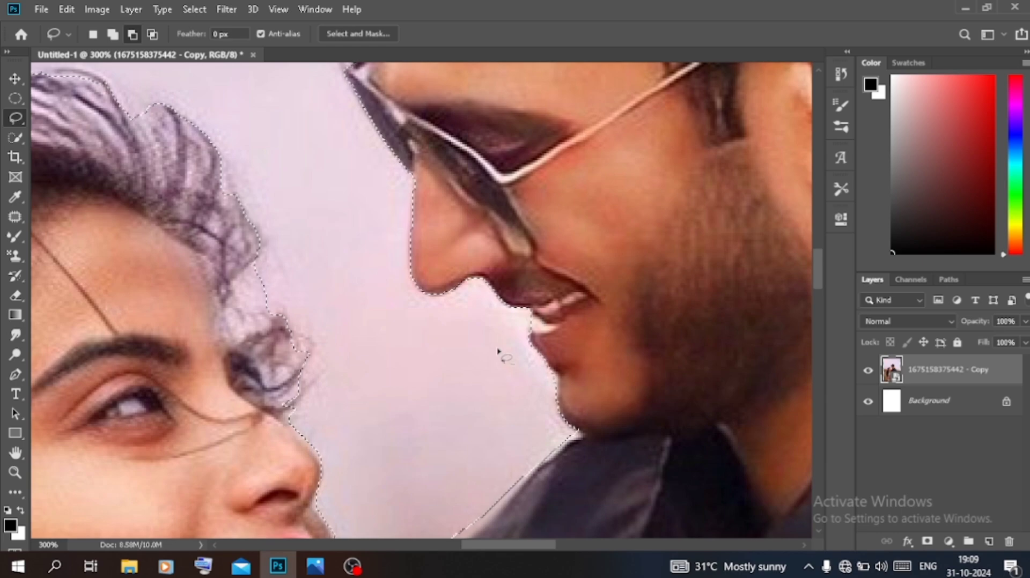
pyautogui.scroll(10, 498, 354)
# - Add a layer mask to the couple photo from the current selection
pyautogui.hotkey('ctrl', '-')
pyautogui.hotkey('ctrl', '-')
pyautogui.hotkey('ctrl', '-')
pyautogui.hotkey('ctrl', '-')
pyautogui.hotkey('ctrl', '-')
pyautogui.hotkey('ctrl', '-')
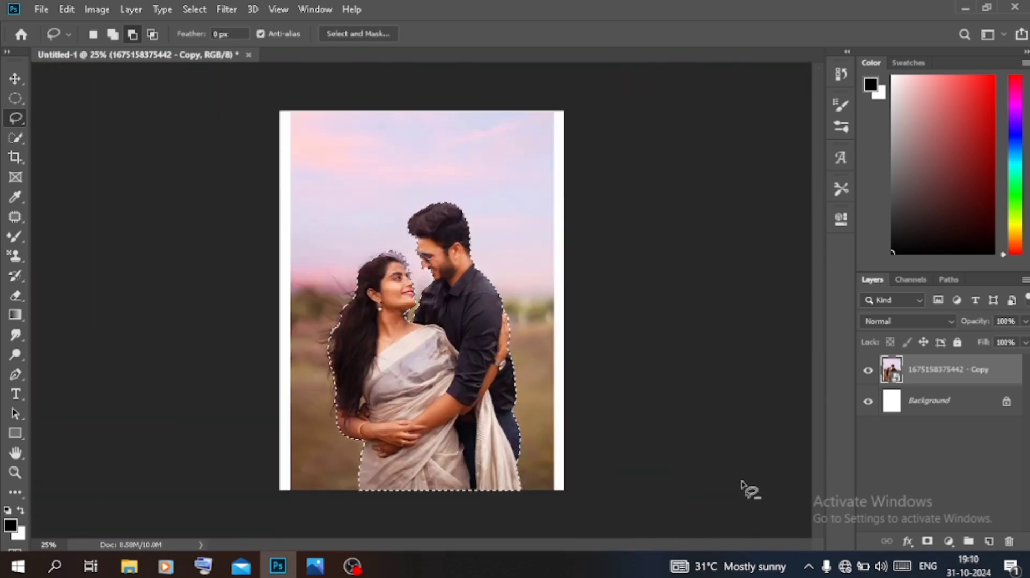
pyautogui.click(928, 542)
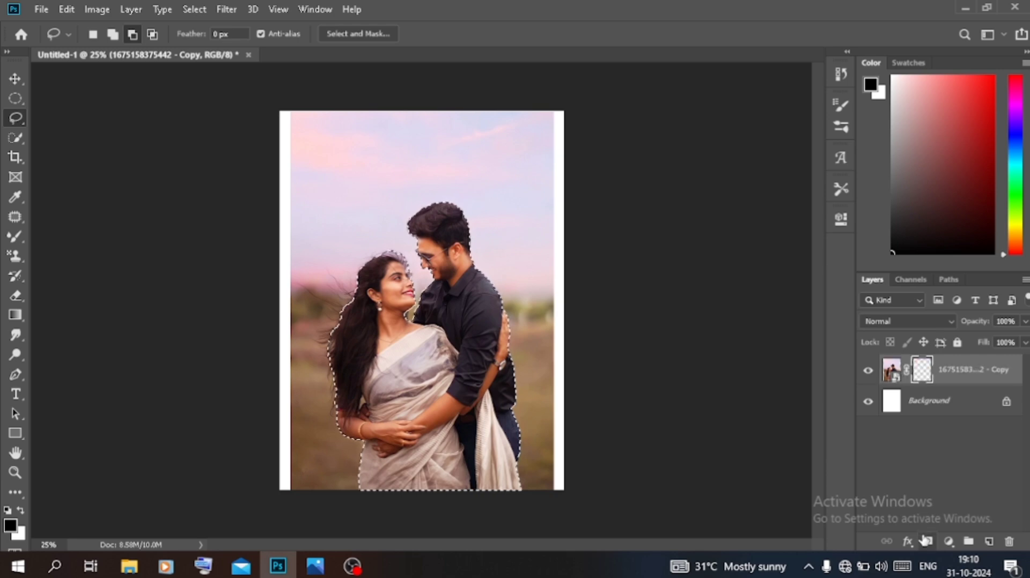
# - Refine the mask in Select and Mask with radius 3 px, smooth 29, feather 3.6 px and contrast 50%, output to a new masked layer
pyautogui.rightClick(922, 369)
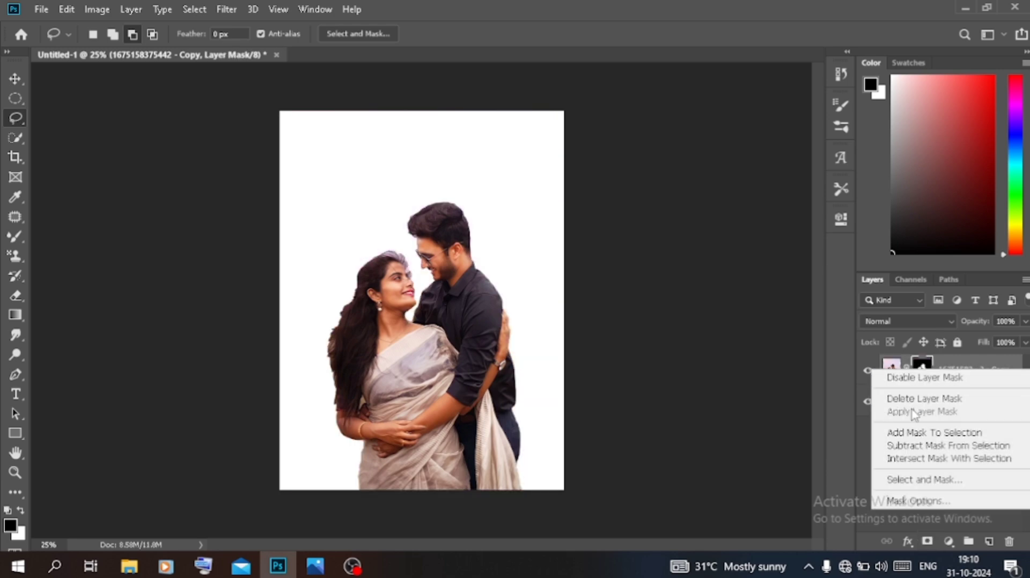
pyautogui.click(927, 368)
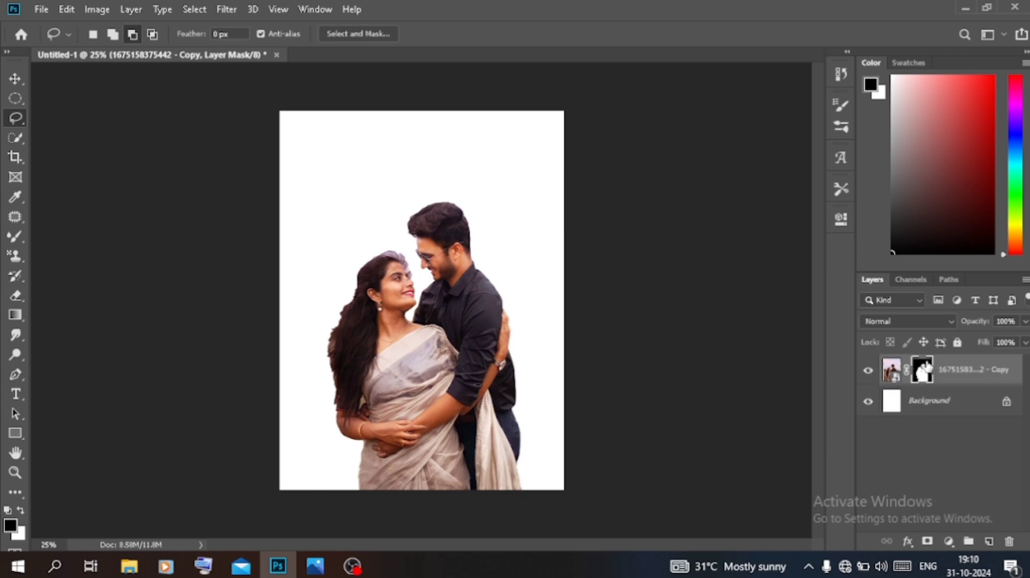
pyautogui.rightClick(922, 368)
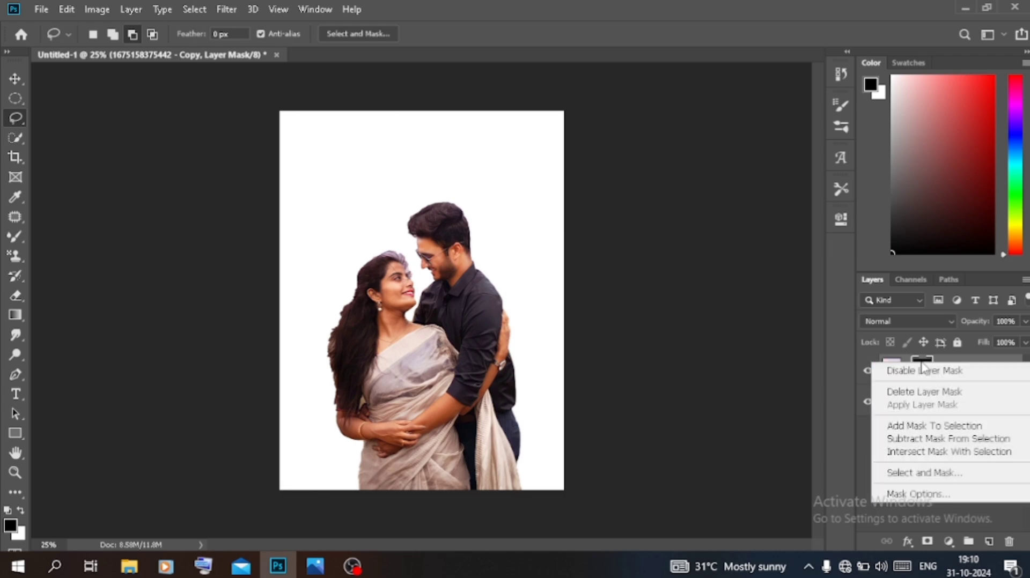
pyautogui.click(919, 474)
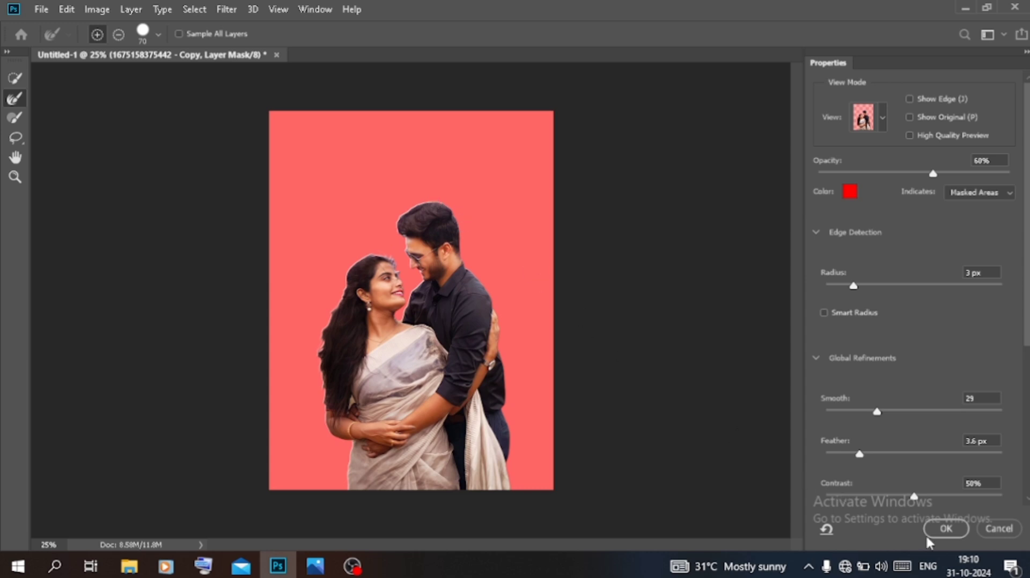
pyautogui.click(943, 530)
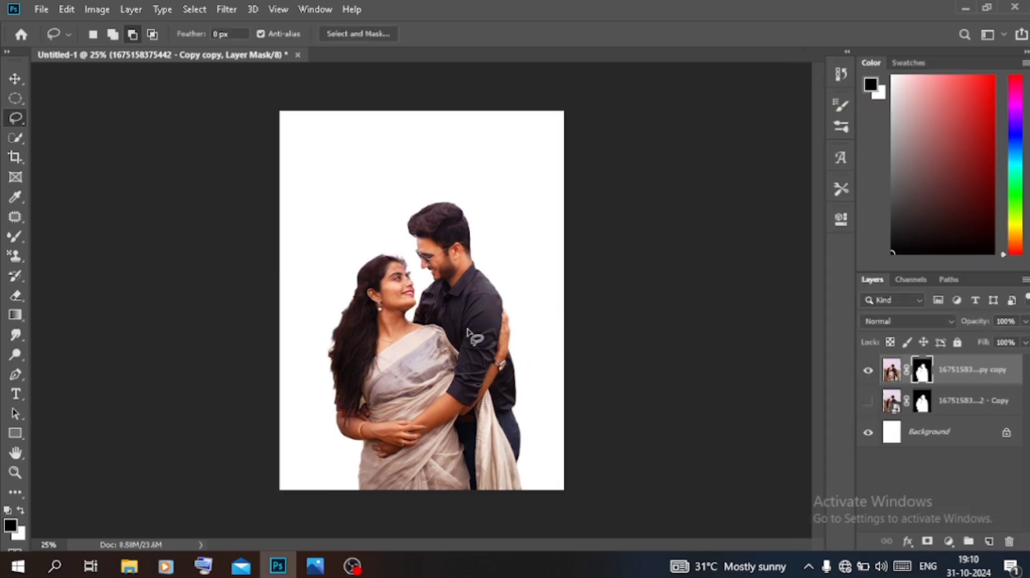
# - Scale the couple cutout up slightly, keeping its lower edge on the canvas bottom, and deselect the layer
pyautogui.click(9, 81)
pyautogui.moveTo(423, 111); pyautogui.dragTo(423, 89)
pyautogui.click(147, 278)
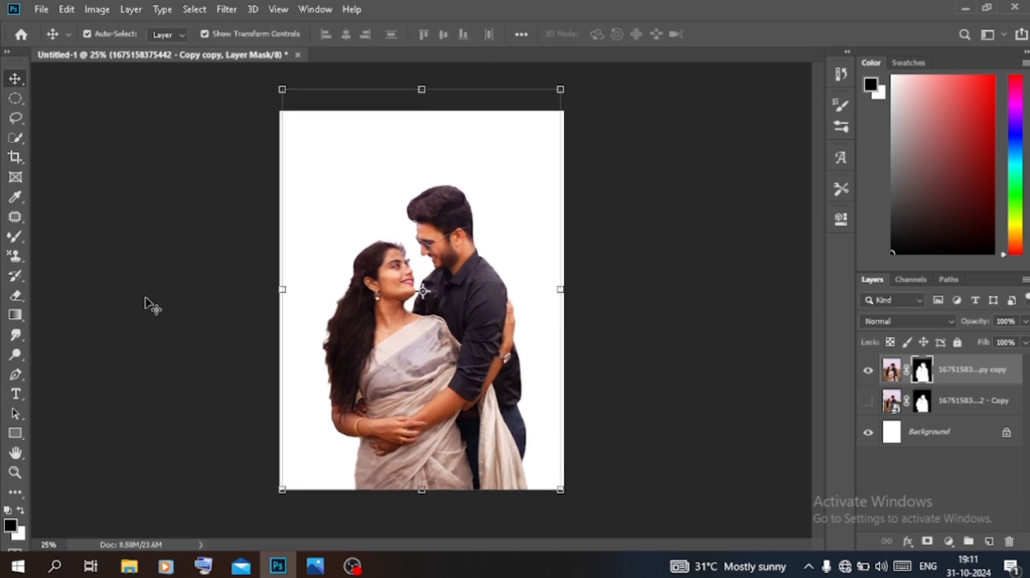
pyautogui.click(148, 302)
pyautogui.click(141, 567)
pyautogui.click(181, 411)
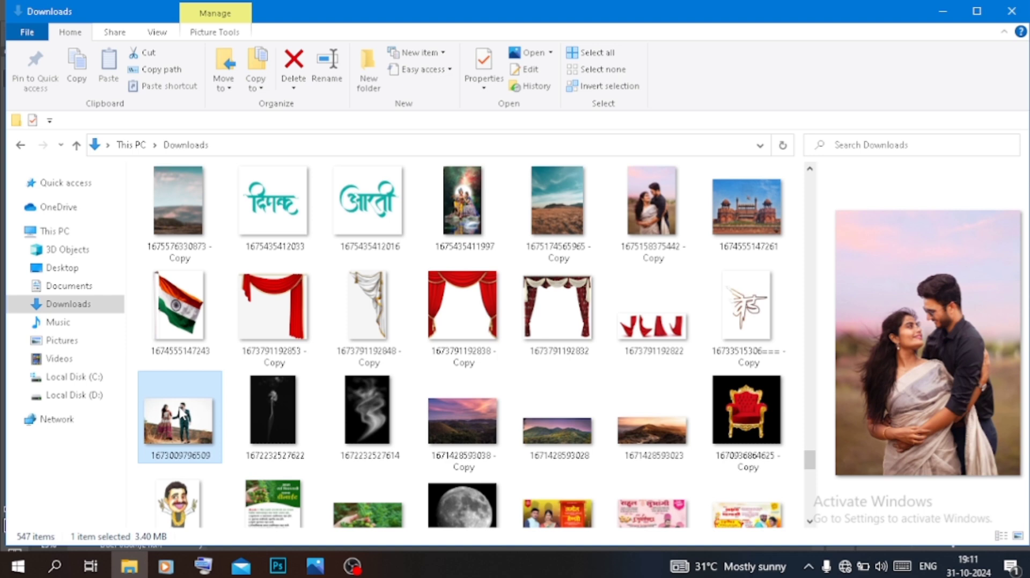
pyautogui.click(279, 567)
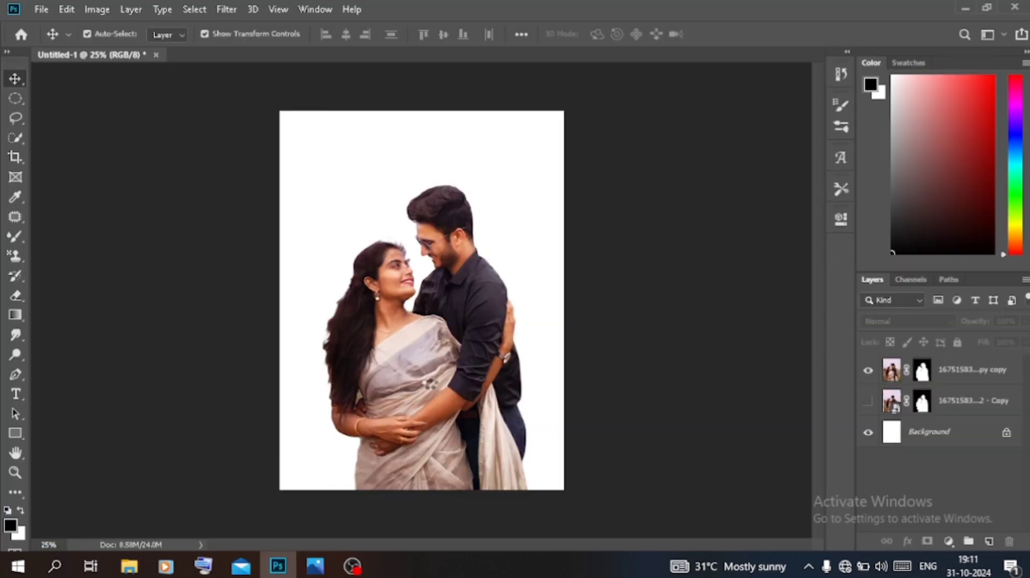
pyautogui.moveTo(441, 396); pyautogui.dragTo(460, 465)
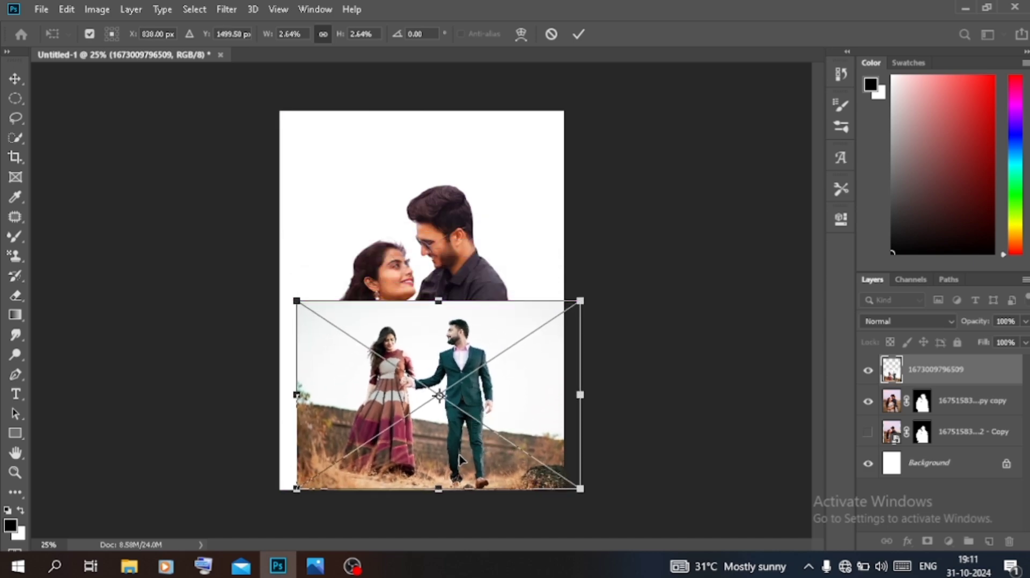
pyautogui.press('Return')
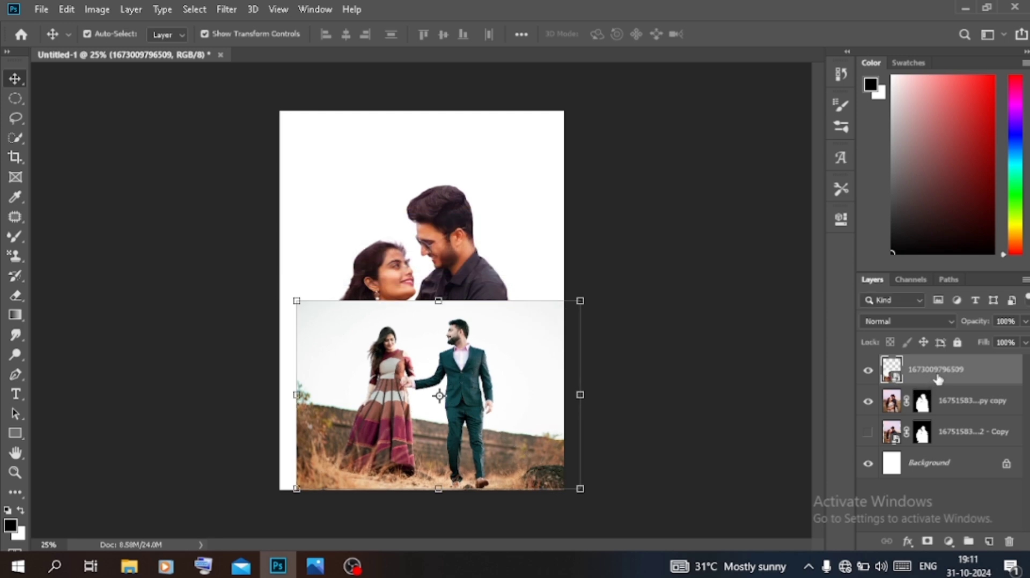
# - Clip the walking couple photo to the cutout layer beneath it and duplicate the photo layer
pyautogui.rightClick(938, 378)
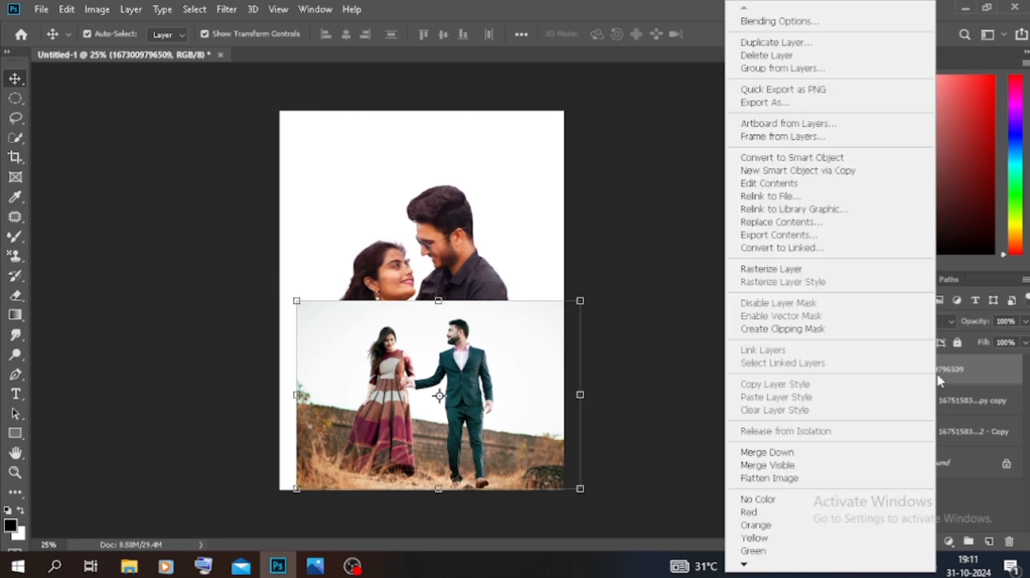
pyautogui.click(776, 327)
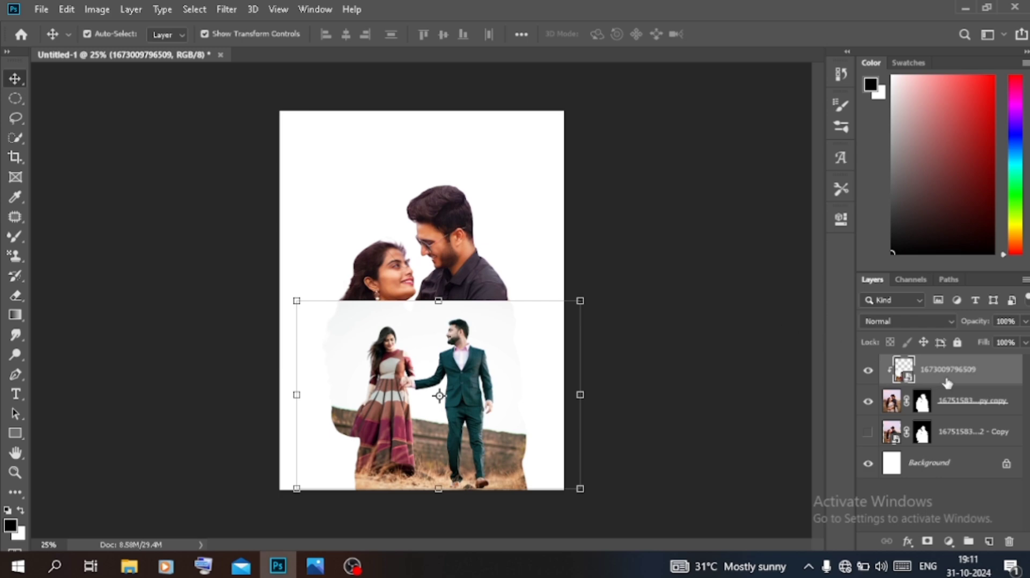
pyautogui.hotkey('ctrl', 'j')
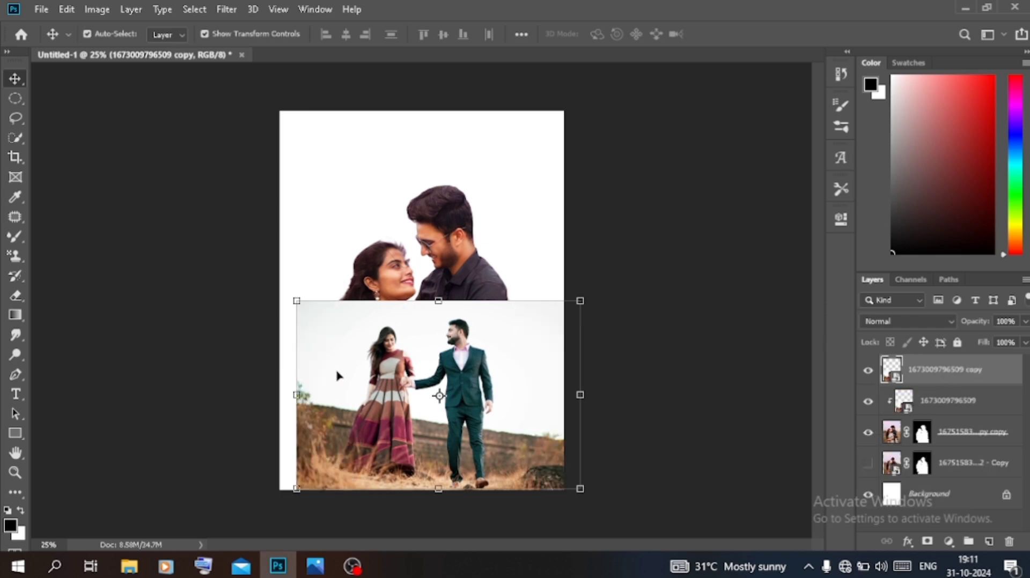
# - Start selecting the man's suit and the woman's dress on the duplicated photo with the Quick Selection tool
pyautogui.hotkey('ctrl', '+')
pyautogui.scroll(-5, 70, 214)
pyautogui.click(15, 131)
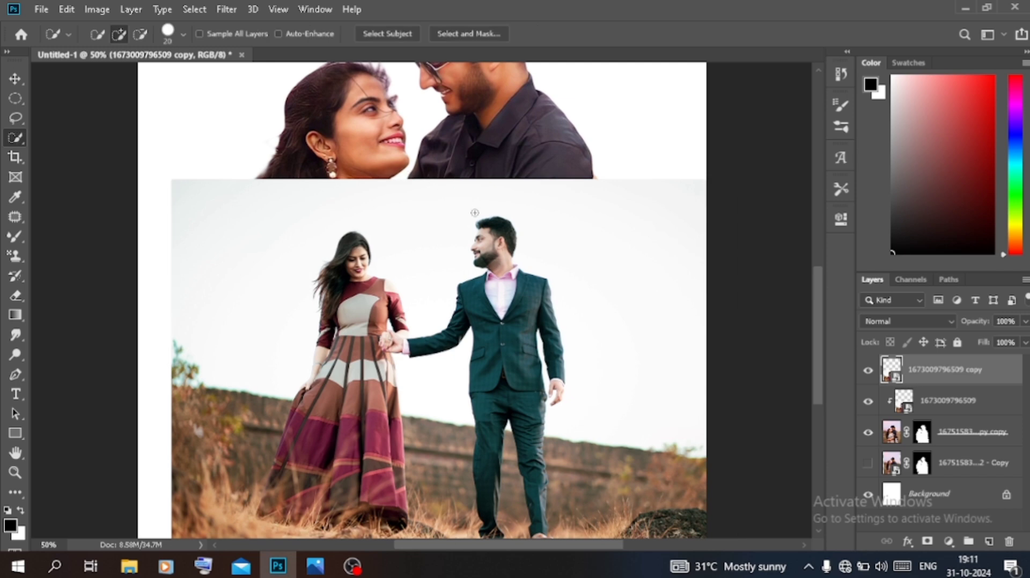
pyautogui.moveTo(475, 250)
pyautogui.mouseDown()
pyautogui.moveTo(499, 300)
pyautogui.moveTo(499, 383)
pyautogui.moveTo(537, 279)
pyautogui.moveTo(388, 339)
pyautogui.moveTo(354, 248)
pyautogui.moveTo(329, 337)
pyautogui.moveTo(384, 282)
pyautogui.moveTo(402, 328)
pyautogui.moveTo(335, 373)
pyautogui.moveTo(322, 416)
pyautogui.mouseUp()
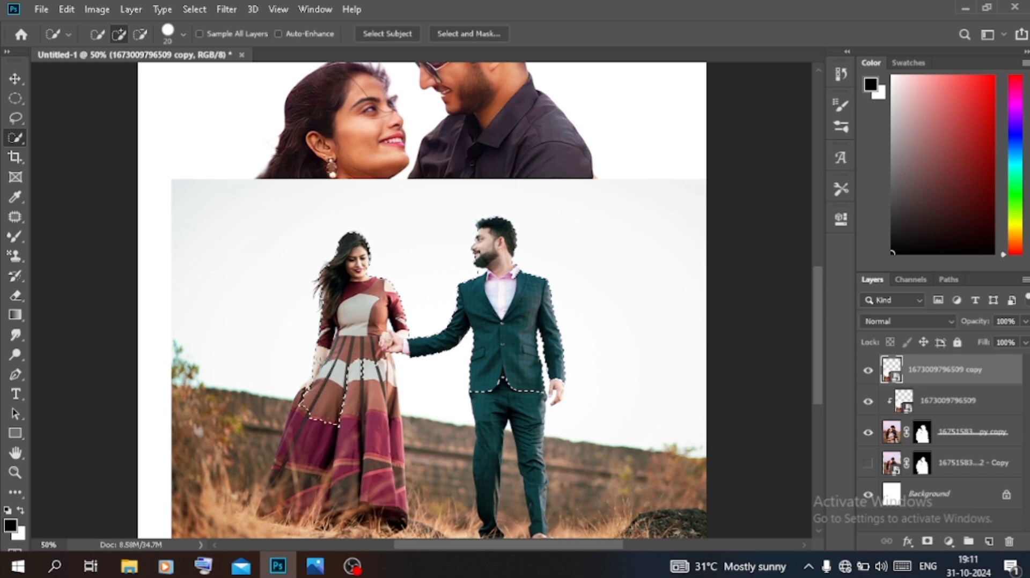
pyautogui.moveTo(369, 370)
pyautogui.mouseDown()
pyautogui.moveTo(382, 418)
pyautogui.moveTo(397, 411)
pyautogui.mouseUp()
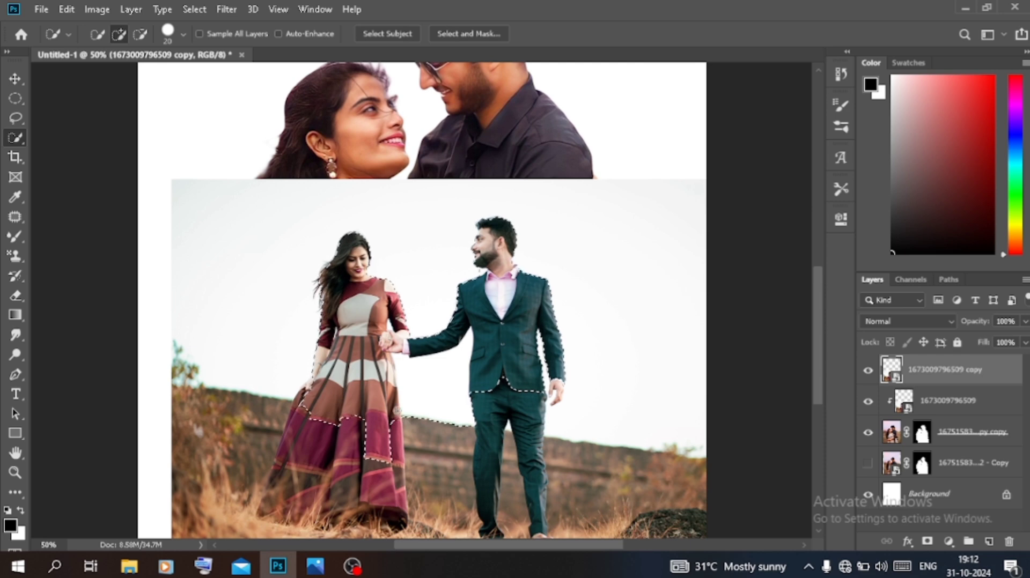
# - Extend the Quick Selection over the woman's hair, face, bodice, arm and the pale band of her skirt
pyautogui.hotkey('ctrl', '+')
pyautogui.hotkey('ctrl', '+')
pyautogui.hotkey('ctrl', '+')
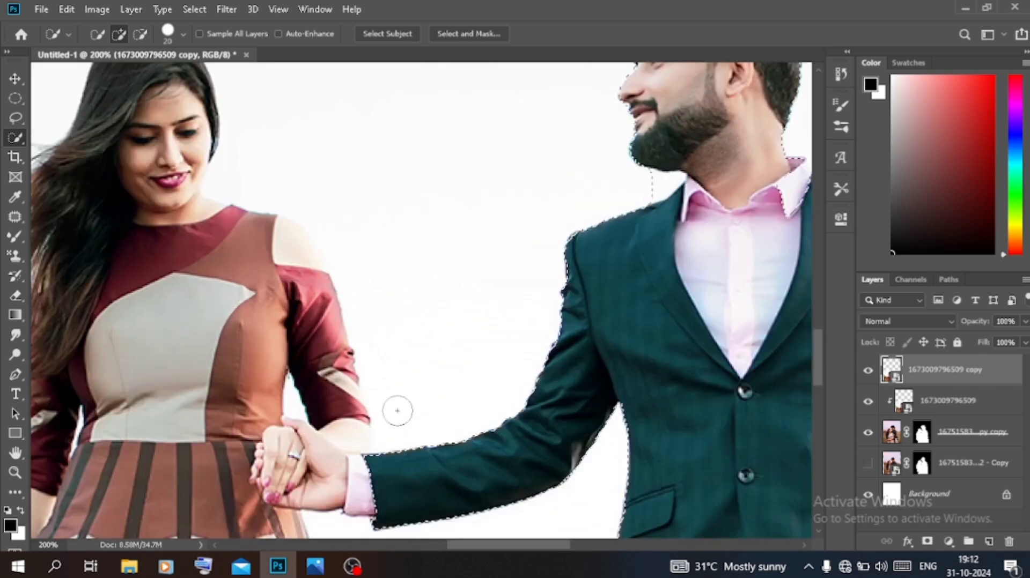
pyautogui.moveTo(199, 488)
pyautogui.mouseDown()
pyautogui.moveTo(131, 237)
pyautogui.moveTo(204, 212)
pyautogui.moveTo(267, 242)
pyautogui.moveTo(343, 403)
pyautogui.moveTo(294, 236)
pyautogui.moveTo(310, 267)
pyautogui.mouseUp()
pyautogui.scroll(-5, 310, 266)
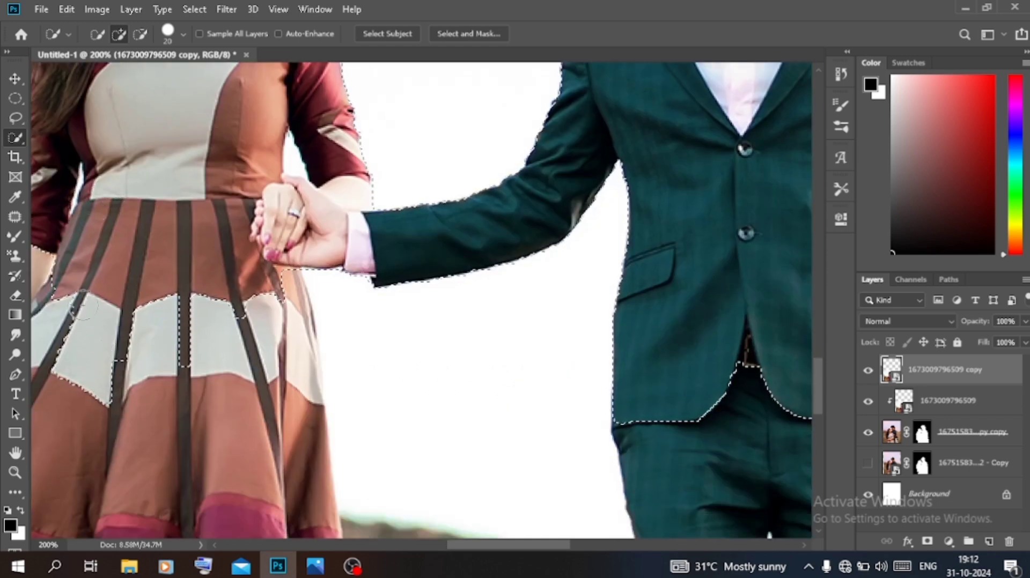
pyautogui.moveTo(91, 321)
pyautogui.mouseDown()
pyautogui.moveTo(184, 349)
pyautogui.moveTo(252, 413)
pyautogui.moveTo(307, 423)
pyautogui.moveTo(306, 490)
pyautogui.moveTo(310, 476)
pyautogui.moveTo(338, 467)
pyautogui.mouseUp()
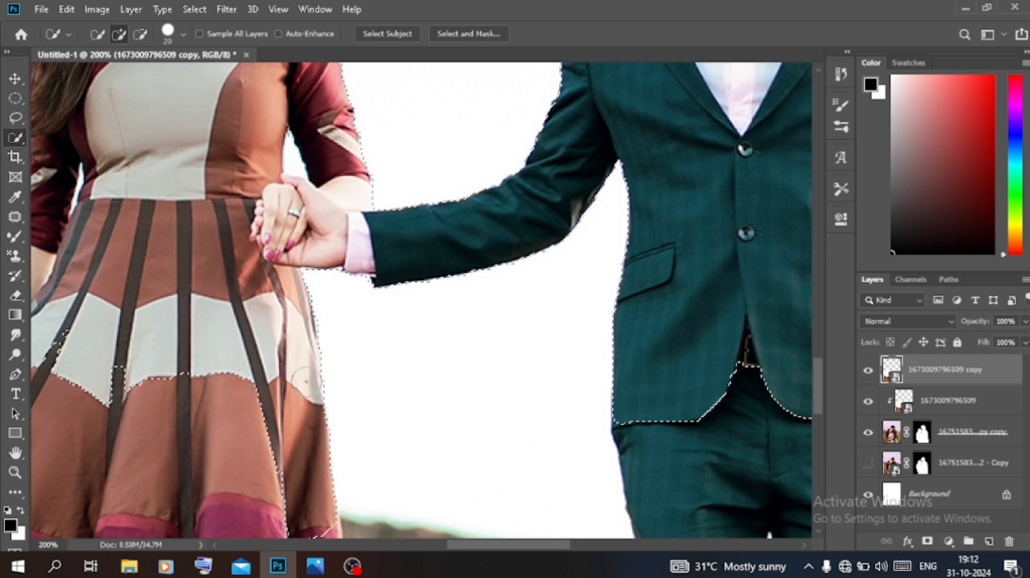
# - Copy the selected couple onto a new layer and hide the duplicated photo layer
pyautogui.scroll(10, 743, 237)
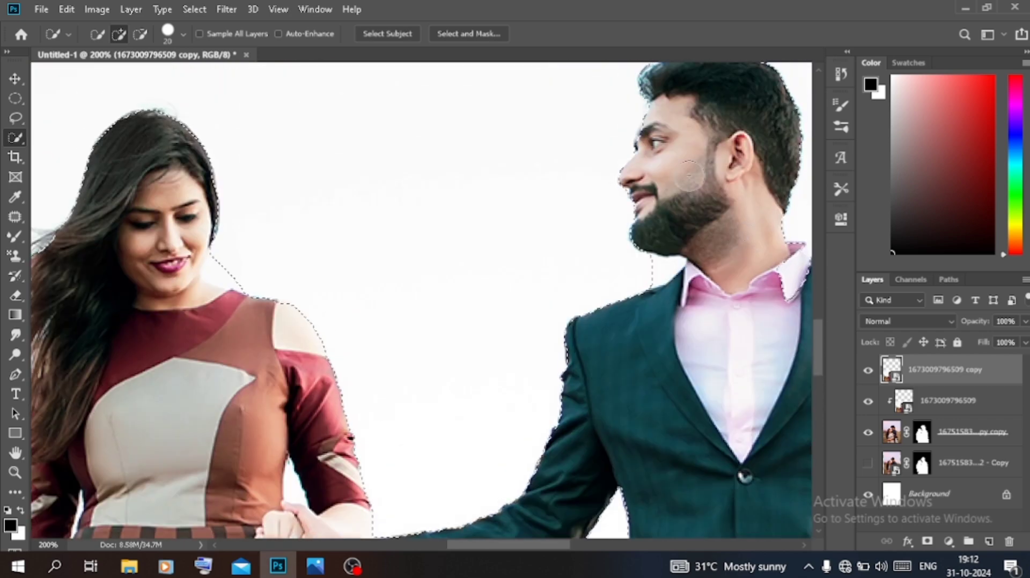
pyautogui.hotkey('ctrl', '-')
pyautogui.hotkey('ctrl', '-')
pyautogui.hotkey('ctrl', '+')
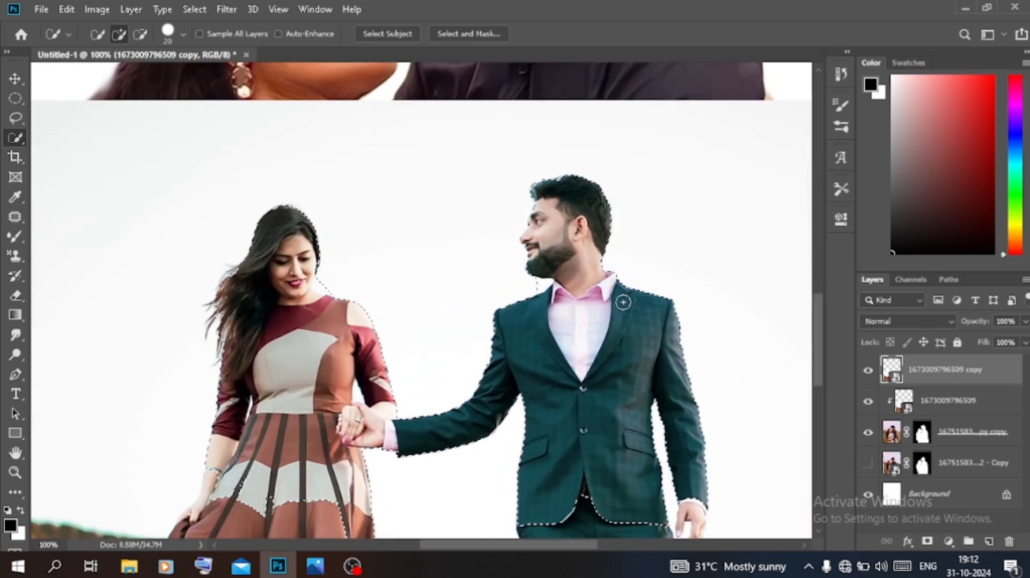
pyautogui.hotkey('ctrl', '-')
pyautogui.hotkey('ctrl', '-')
pyautogui.hotkey('ctrl', '-')
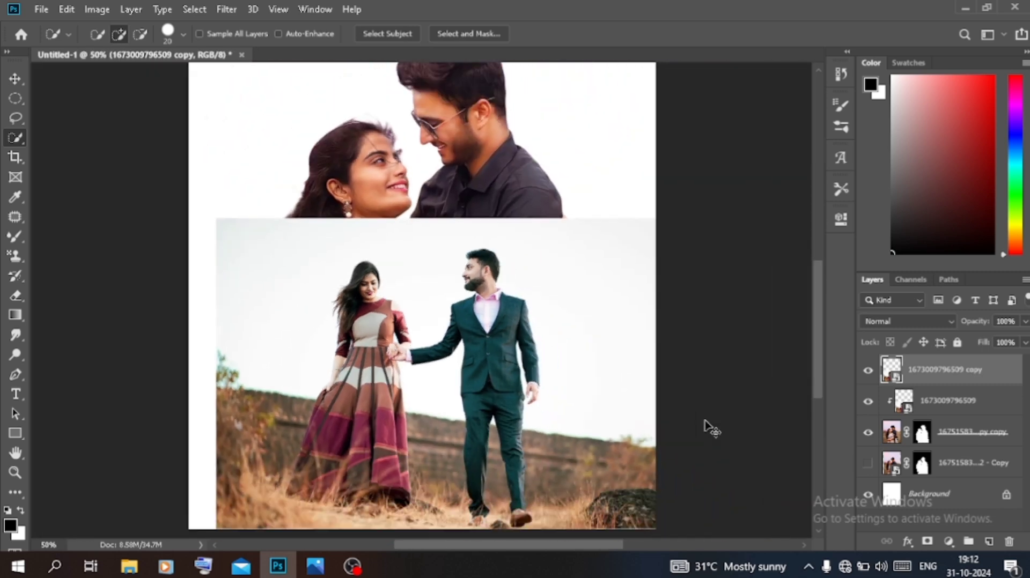
pyautogui.hotkey('ctrl', 'j')
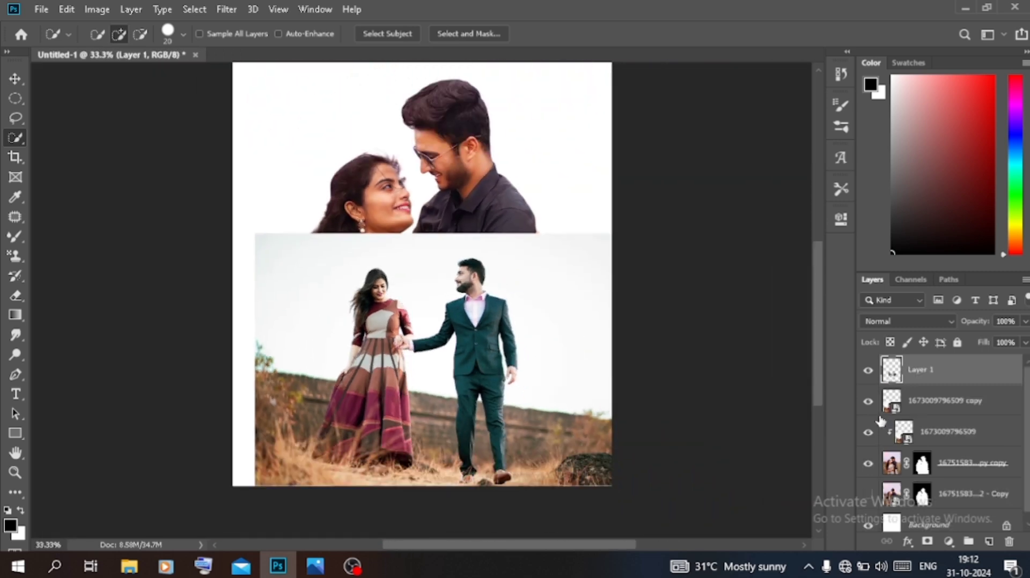
pyautogui.click(869, 404)
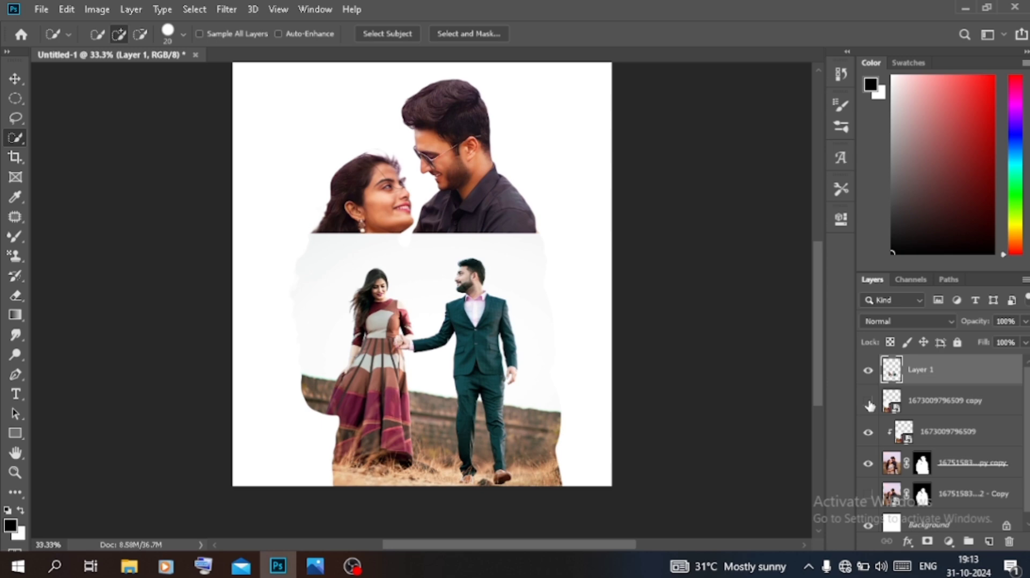
# - Fade the upper part of the clipped walking couple photo with the soft Eraser, reducing the brush size to 500
pyautogui.click(925, 433)
pyautogui.click(16, 296)
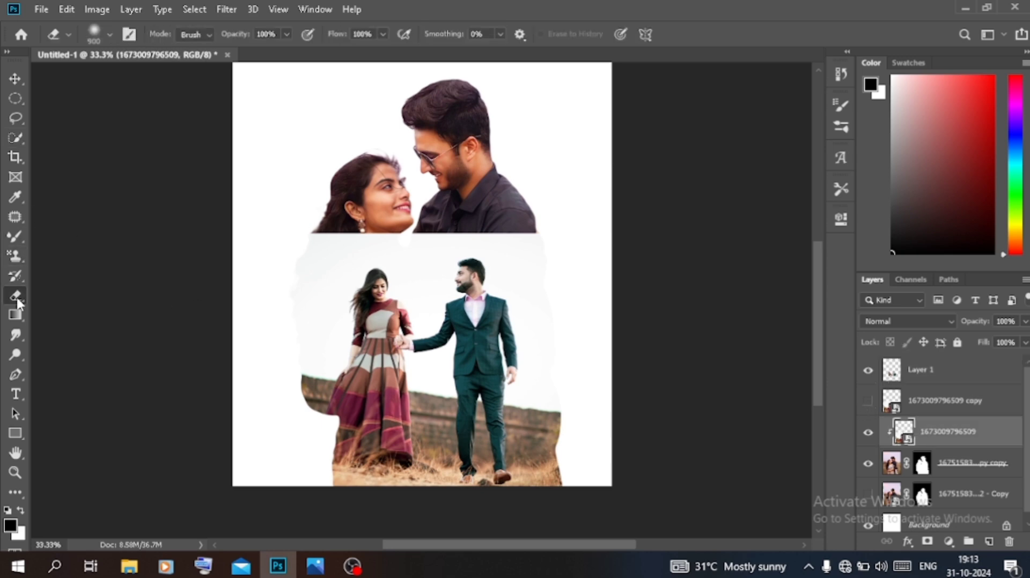
pyautogui.click(417, 222)
pyautogui.click(495, 229)
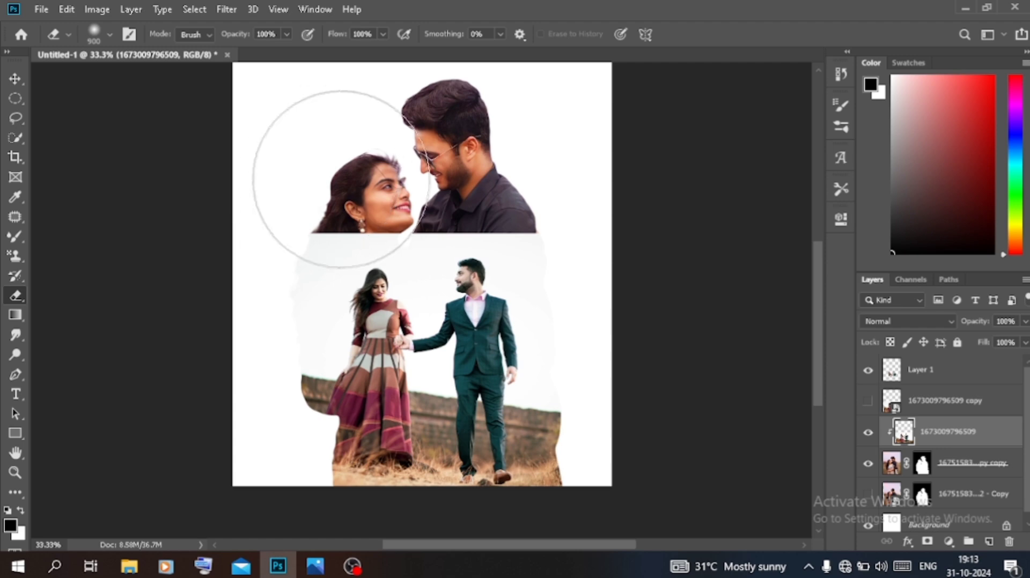
pyautogui.press('[')
pyautogui.press('[')
pyautogui.press('[')
pyautogui.press('[')
pyautogui.moveTo(299, 230)
pyautogui.mouseDown()
pyautogui.moveTo(427, 202)
pyautogui.moveTo(509, 208)
pyautogui.moveTo(560, 250)
pyautogui.moveTo(408, 202)
pyautogui.moveTo(274, 229)
pyautogui.moveTo(282, 240)
pyautogui.moveTo(257, 280)
pyautogui.mouseUp()
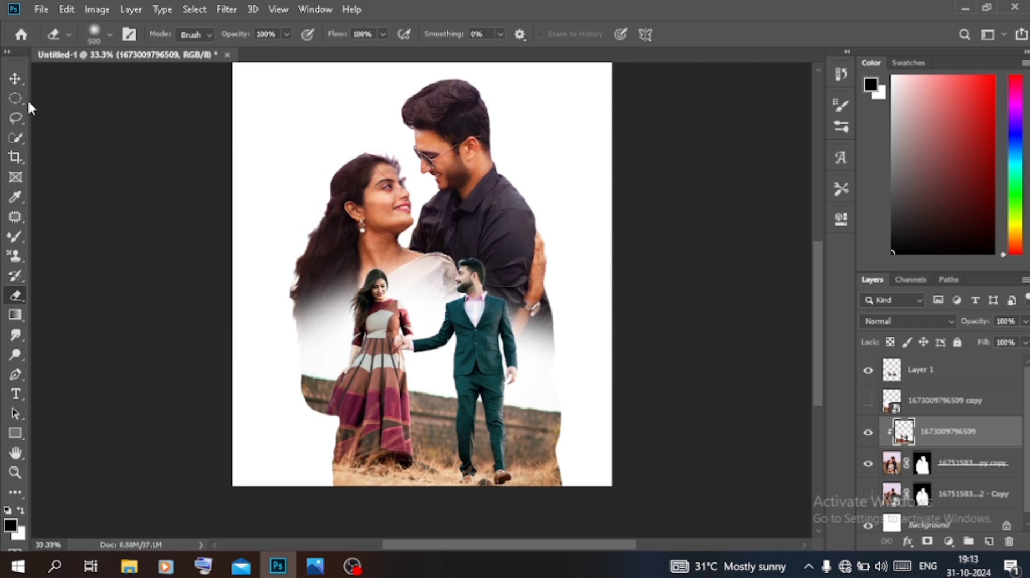
# - Undo the erasing and the couple's new layer, restoring the selection on the duplicated photo
pyautogui.click(10, 82)
pyautogui.click(110, 156)
pyautogui.hotkey('ctrl', '+')
pyautogui.hotkey('ctrl', '+')
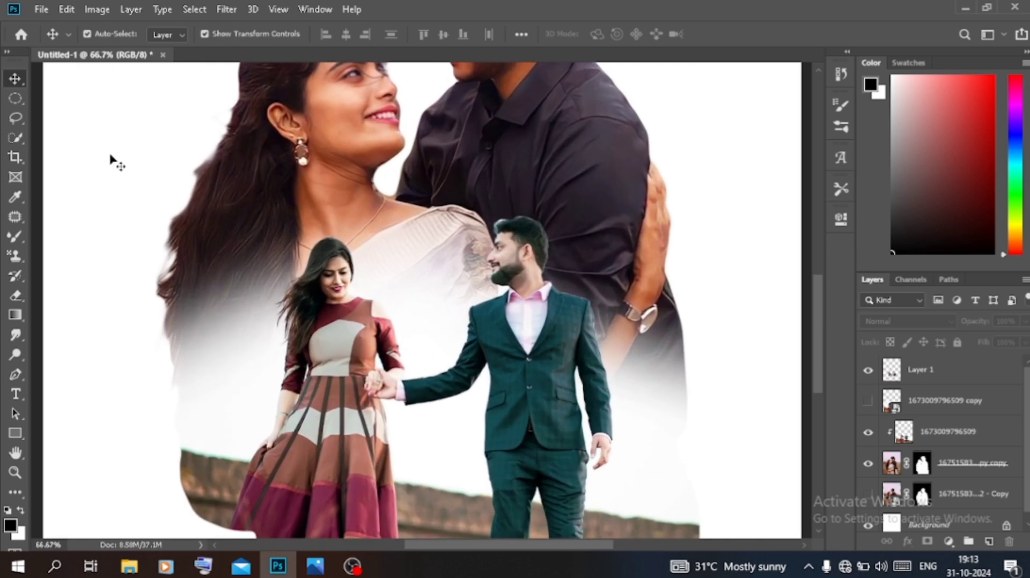
pyautogui.hotkey('ctrl', 'z')
pyautogui.hotkey('ctrl', 'z')
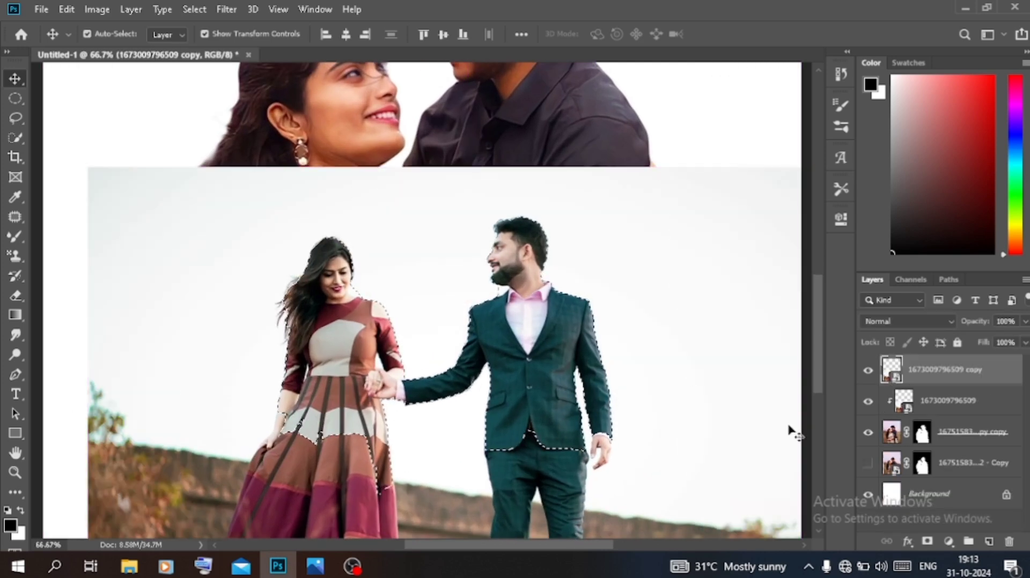
# - Mask the duplicated photo with the selection and hide the clipped walking couple photo
pyautogui.click(928, 542)
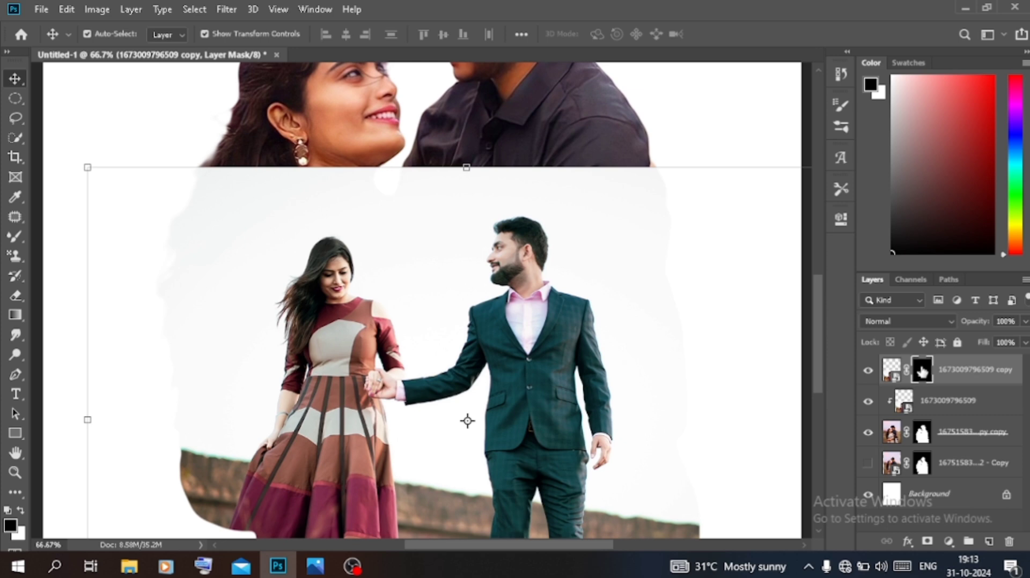
pyautogui.click(868, 403)
# - Inspect the mask edges around the couple in Select and Mask, cancel the refinement and remove the new mask
pyautogui.rightClick(924, 371)
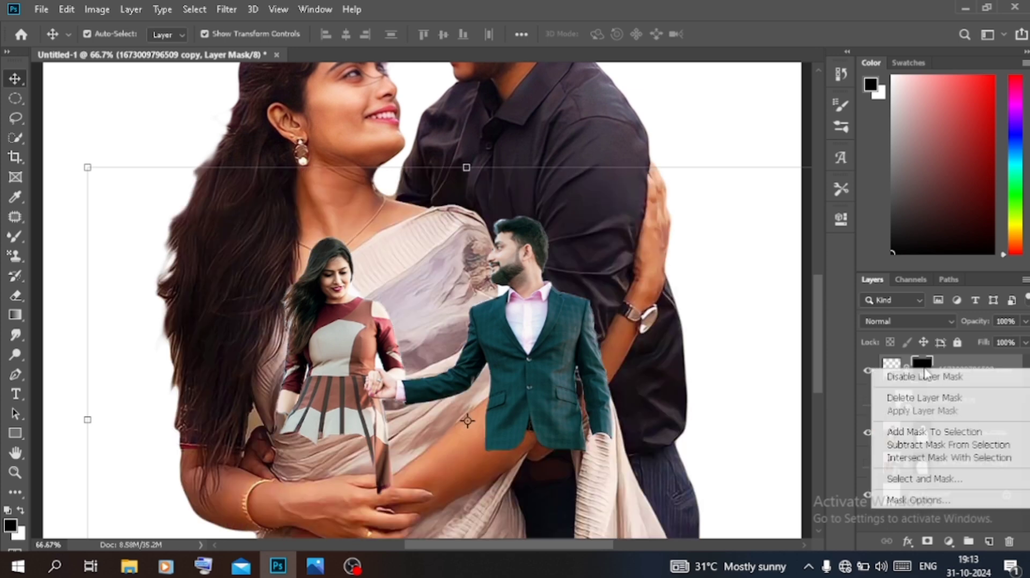
pyautogui.click(914, 476)
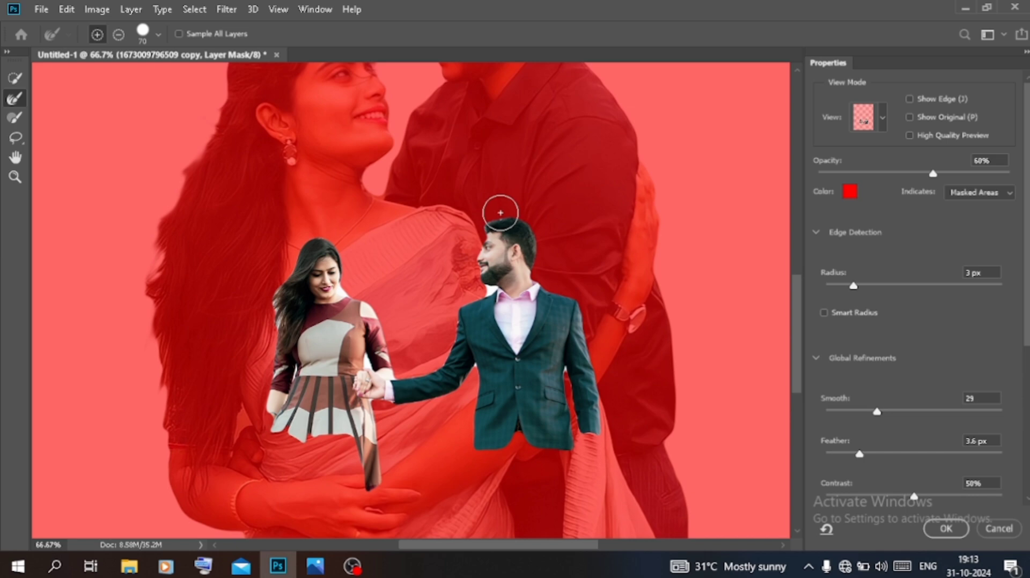
pyautogui.hotkey('ctrl', '+')
pyautogui.hotkey('ctrl', '+')
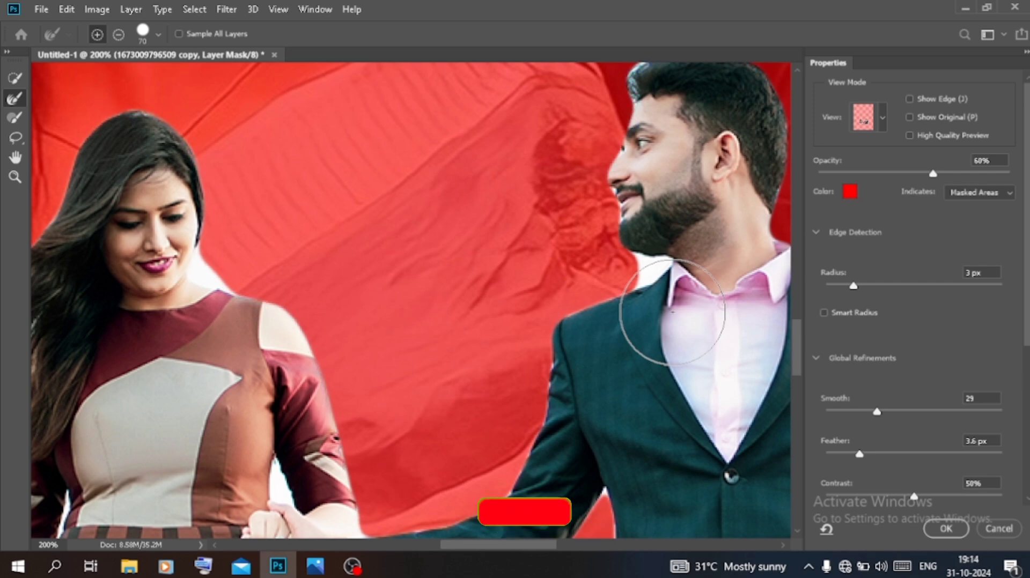
pyautogui.click(1000, 525)
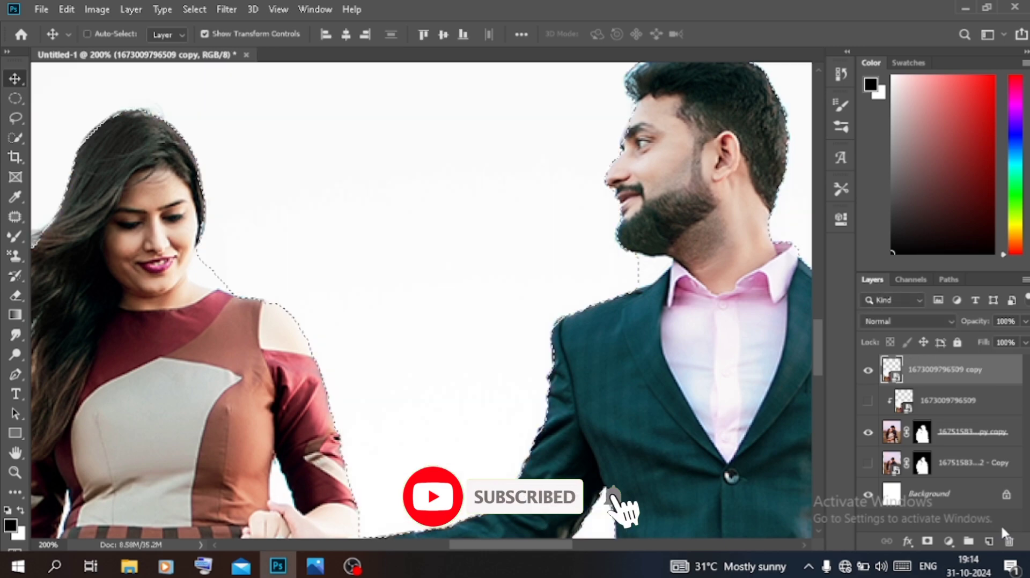
# - Subtract the white background gap between the man's beard and shoulder from the selection with the Lasso tool
pyautogui.hotkey('ctrl', '+')
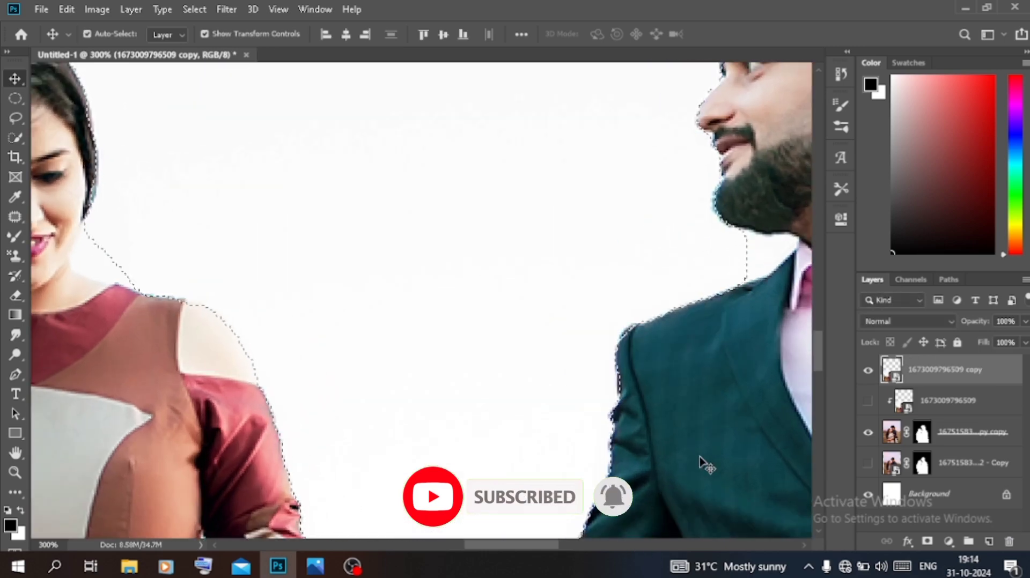
pyautogui.click(16, 119)
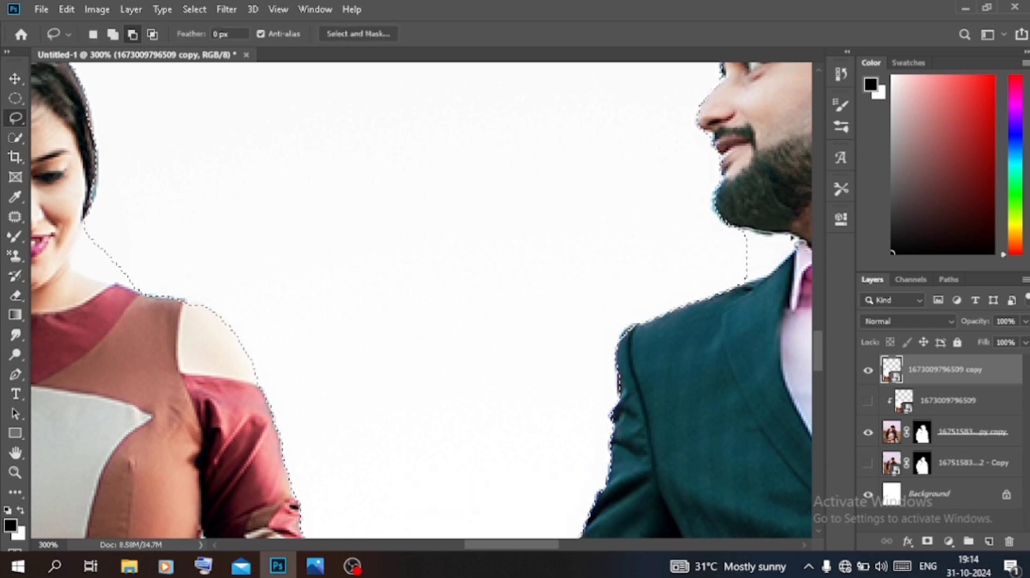
pyautogui.moveTo(739, 232); pyautogui.dragTo(741, 234)
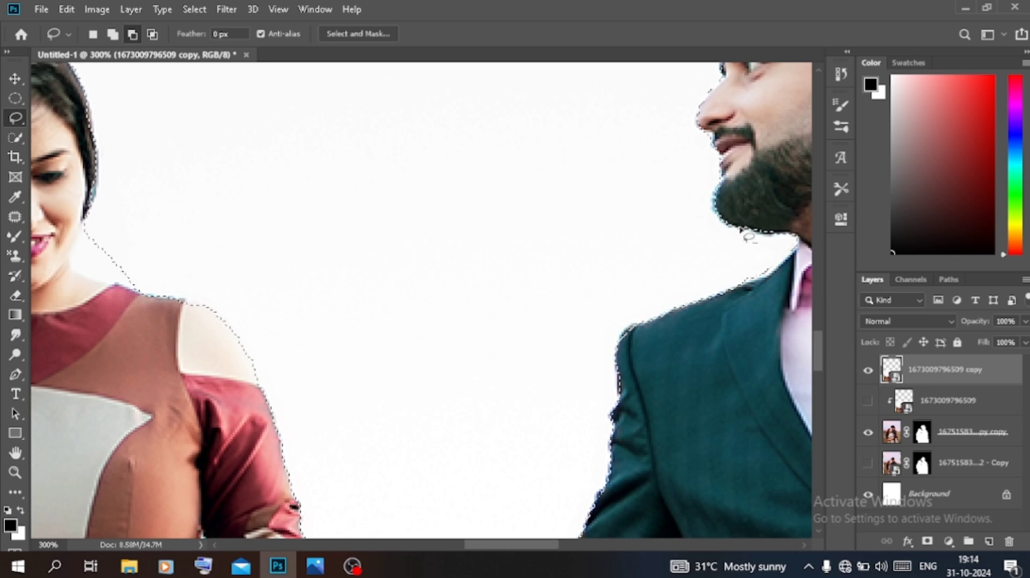
# - Add the missing edge of the man's forehead, nose and lips to the selection with the Lasso tool
pyautogui.scroll(3, 644, 164)
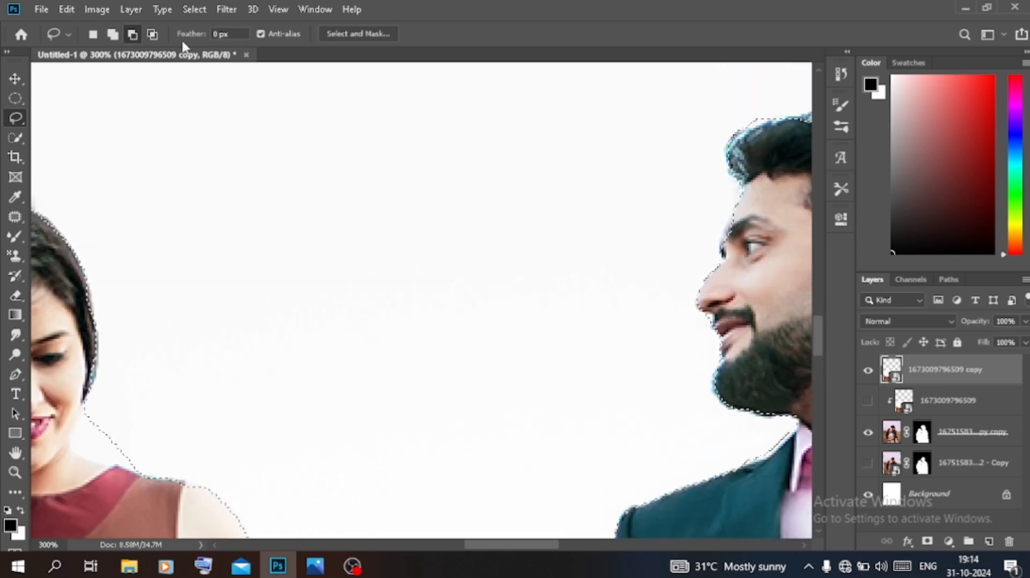
pyautogui.click(113, 34)
pyautogui.moveTo(747, 197); pyautogui.dragTo(743, 207)
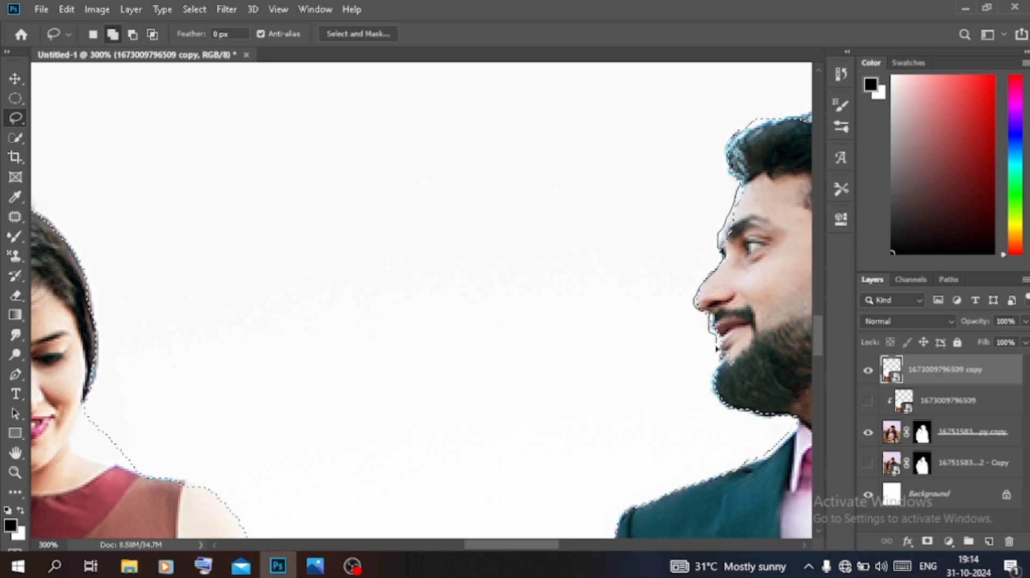
pyautogui.moveTo(750, 192); pyautogui.dragTo(750, 194)
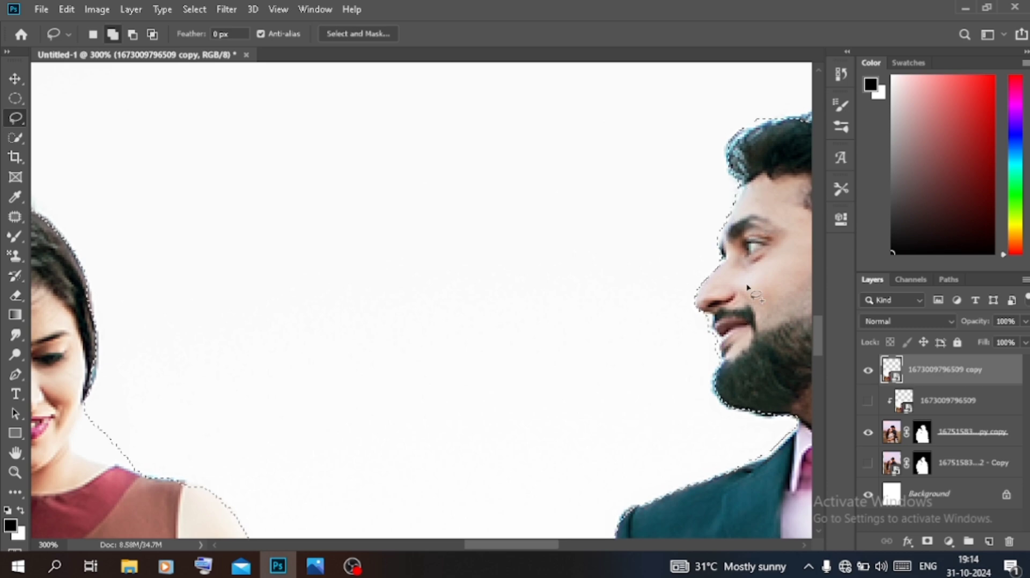
# - Subtract the background fringe in front of the man's face from the selection and add his nose edge back with the Lasso
pyautogui.hotkey('ctrl', '+')
pyautogui.moveTo(515, 546); pyautogui.dragTo(533, 546)
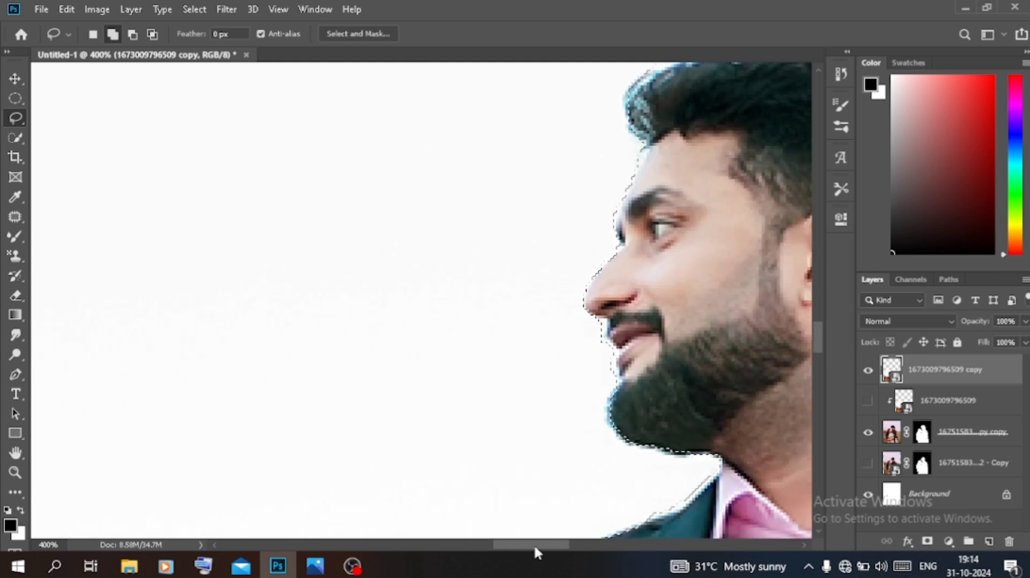
pyautogui.click(133, 34)
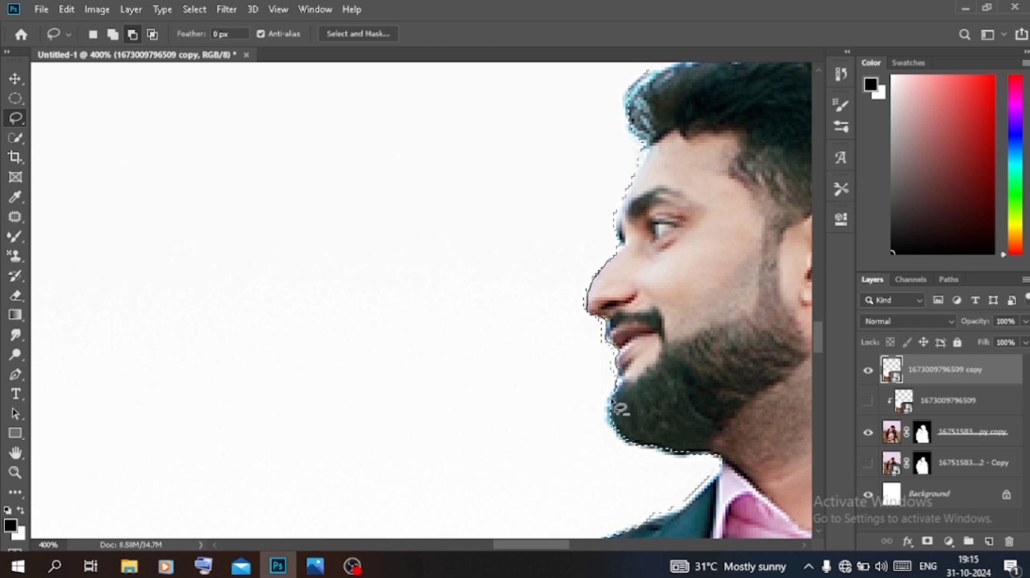
pyautogui.moveTo(644, 455); pyautogui.dragTo(494, 199)
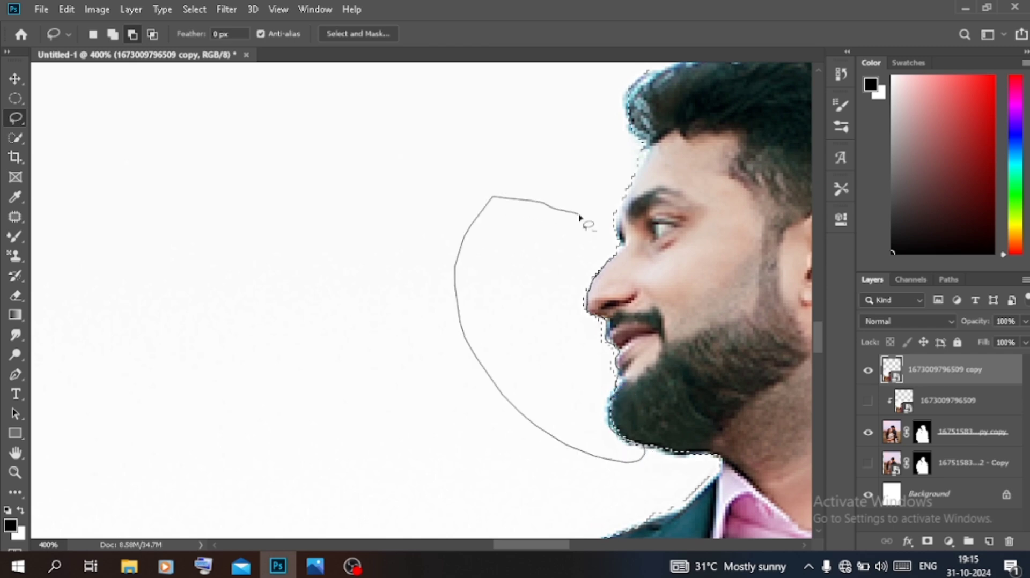
pyautogui.moveTo(624, 245); pyautogui.dragTo(624, 245)
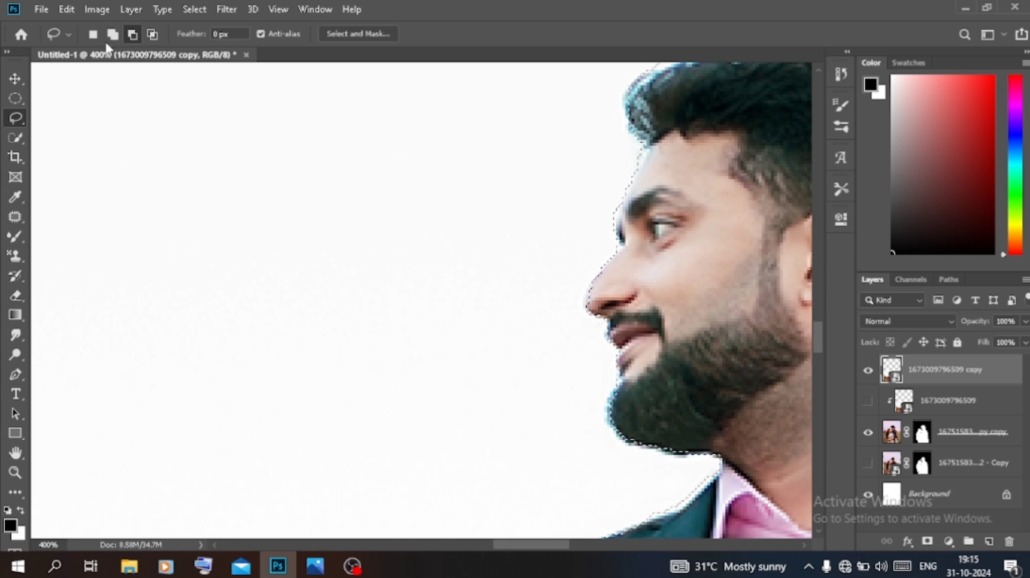
pyautogui.press('shift')
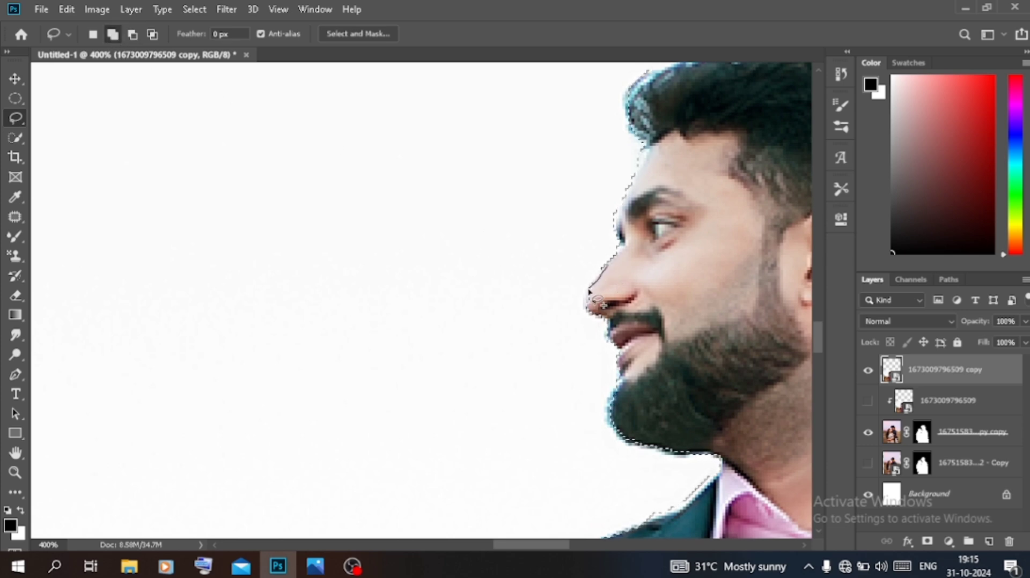
pyautogui.moveTo(600, 295); pyautogui.dragTo(597, 280)
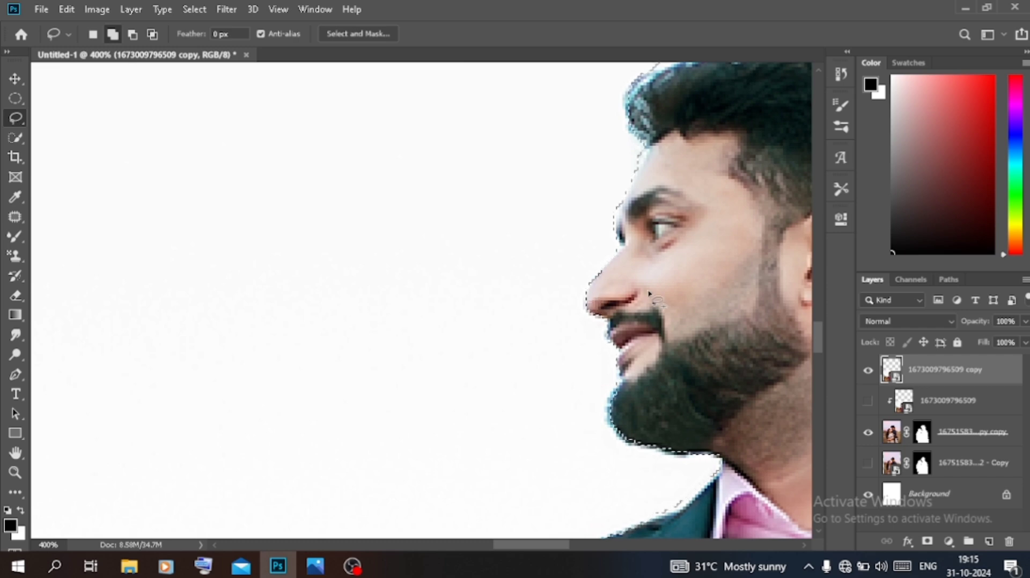
# - Add a layer mask to the duplicated photo from the corrected couple selection
pyautogui.hotkey('ctrl', '-')
pyautogui.hotkey('ctrl', '-')
pyautogui.hotkey('ctrl', '-')
pyautogui.hotkey('ctrl', '-')
pyautogui.hotkey('ctrl', '-')
pyautogui.hotkey('ctrl', '-')
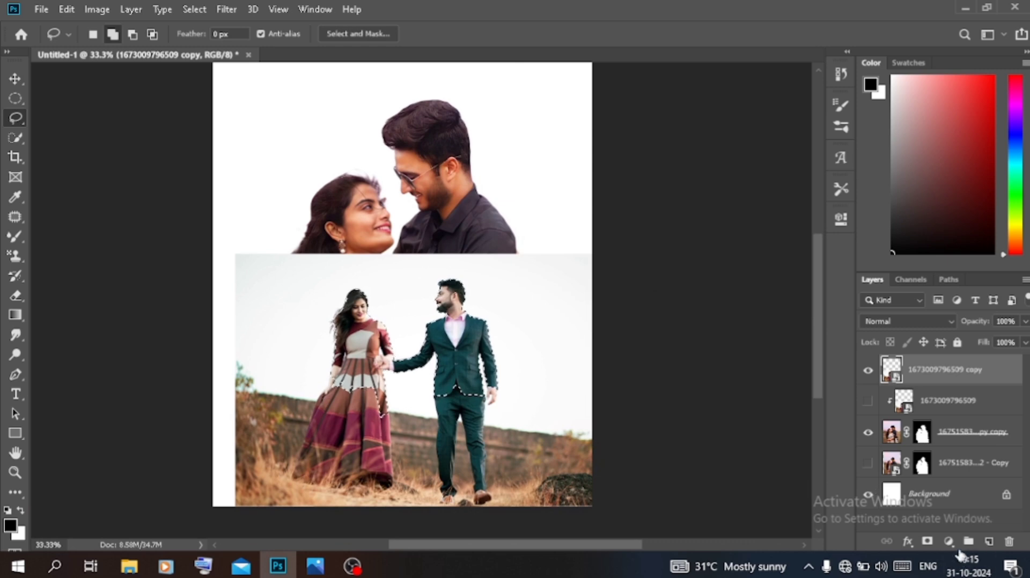
pyautogui.click(927, 542)
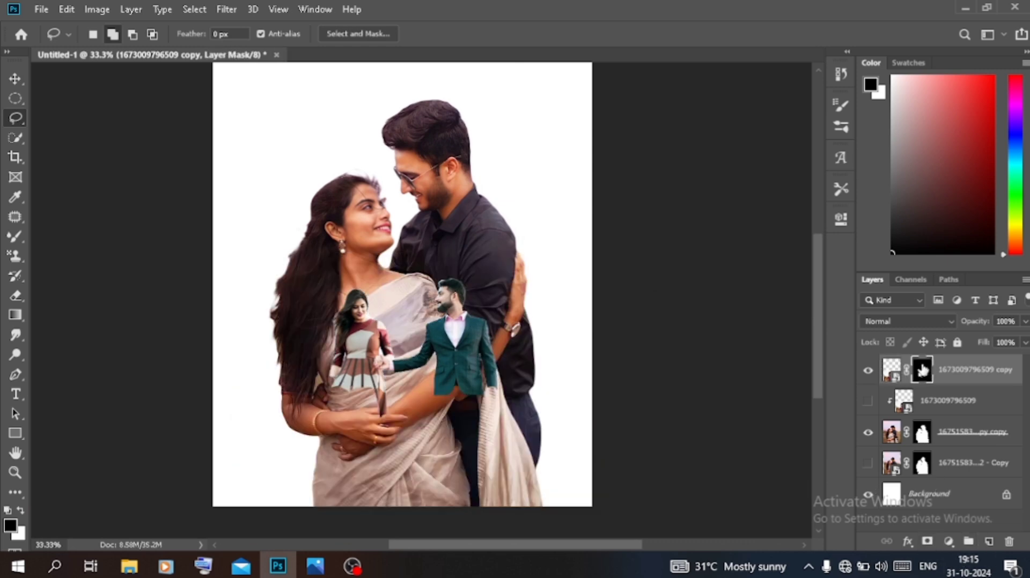
# - Open the duplicated photo's mask in Select and Mask and set Feather to 0.6 px
pyautogui.rightClick(922, 369)
pyautogui.click(913, 473)
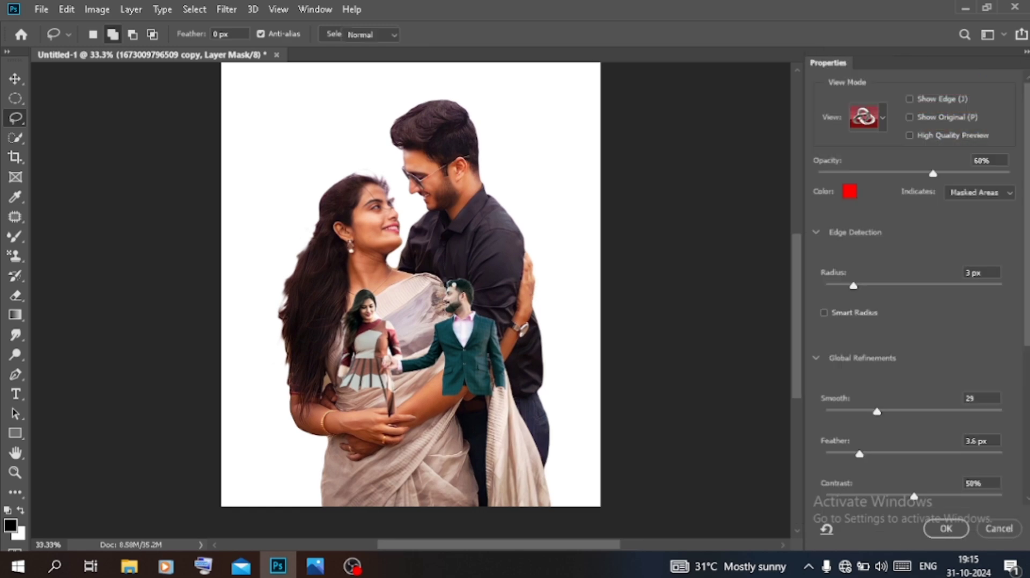
pyautogui.hotkey('ctrl', '+')
pyautogui.hotkey('ctrl', '+')
pyautogui.hotkey('ctrl', '+')
pyautogui.hotkey('ctrl', '+')
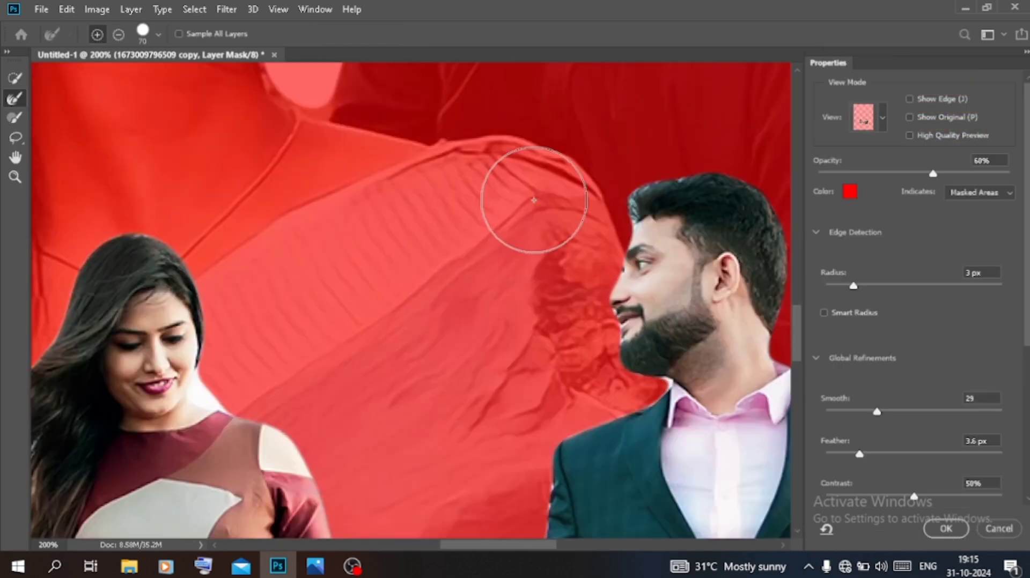
pyautogui.click(831, 455)
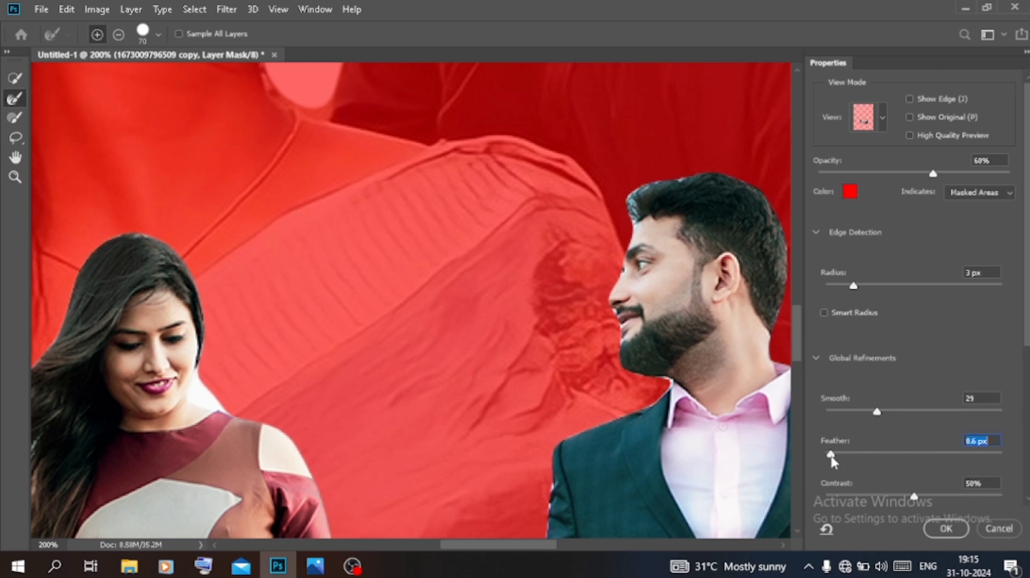
# - Set the mask's Smooth to 7 and Radius to 1 px, refine the man's hair and nose edges with a size 25 brush, and accept
pyautogui.click(840, 412)
pyautogui.click(834, 286)
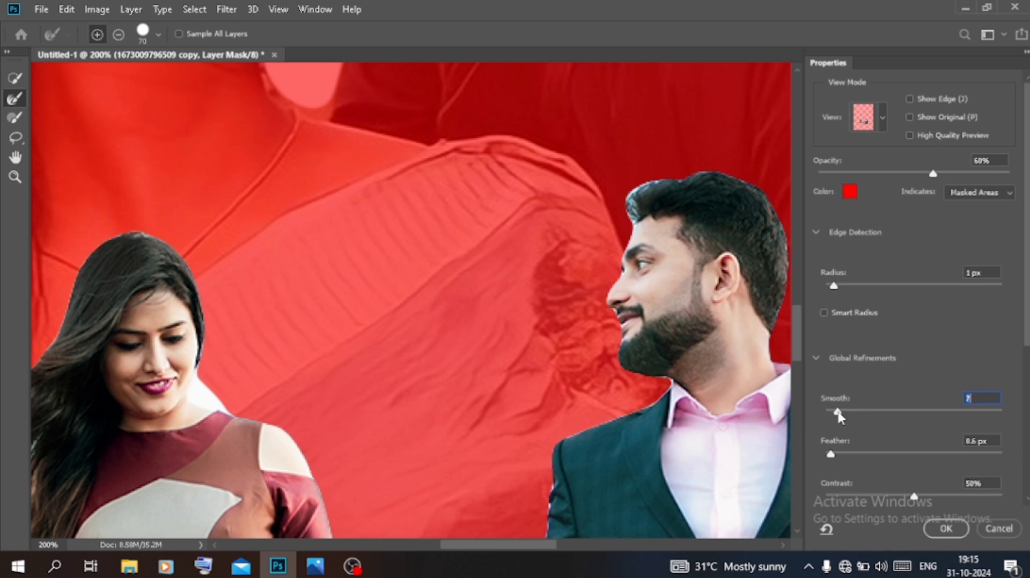
pyautogui.press('[')
pyautogui.press('[')
pyautogui.press('[')
pyautogui.press('[')
pyautogui.press('[')
pyautogui.press('[')
pyautogui.press('[')
pyautogui.moveTo(643, 171); pyautogui.dragTo(623, 211)
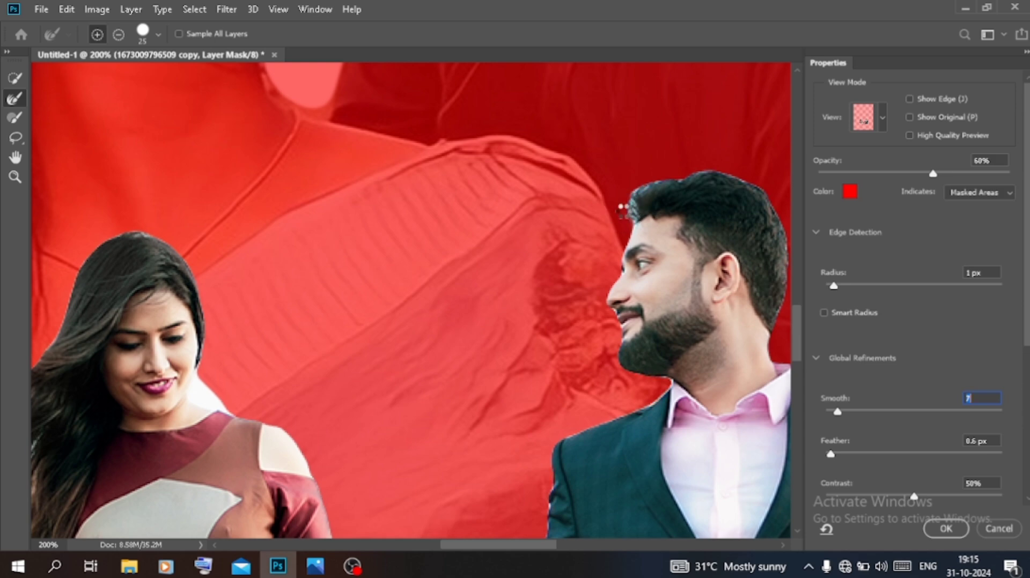
pyautogui.moveTo(602, 276); pyautogui.dragTo(603, 322)
pyautogui.click(947, 530)
pyautogui.hotkey('ctrl', '0')
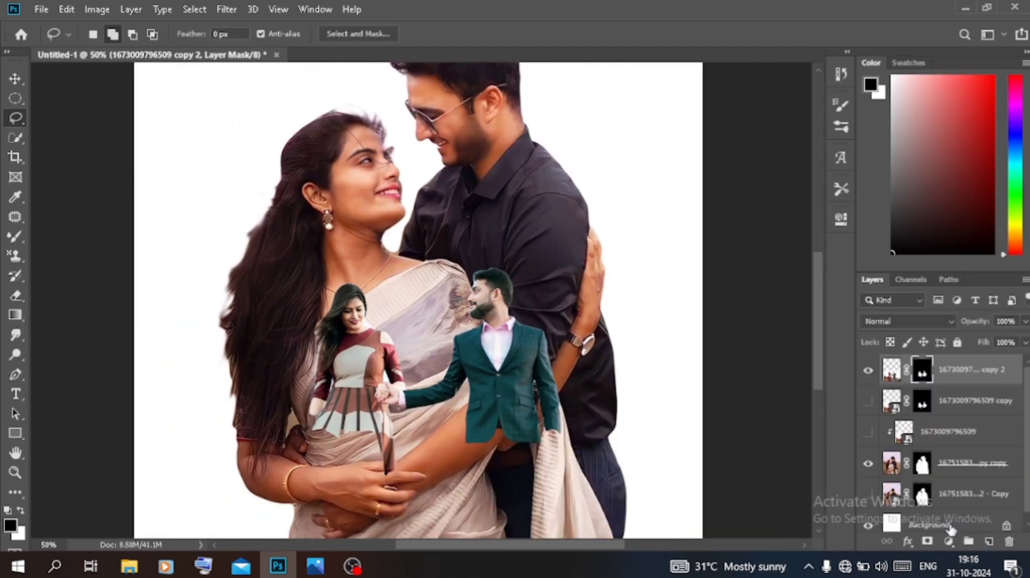
# - Show the clipped walking-couple photo layer and erase its hard upper edge with a soft 500 px eraser
pyautogui.click(867, 433)
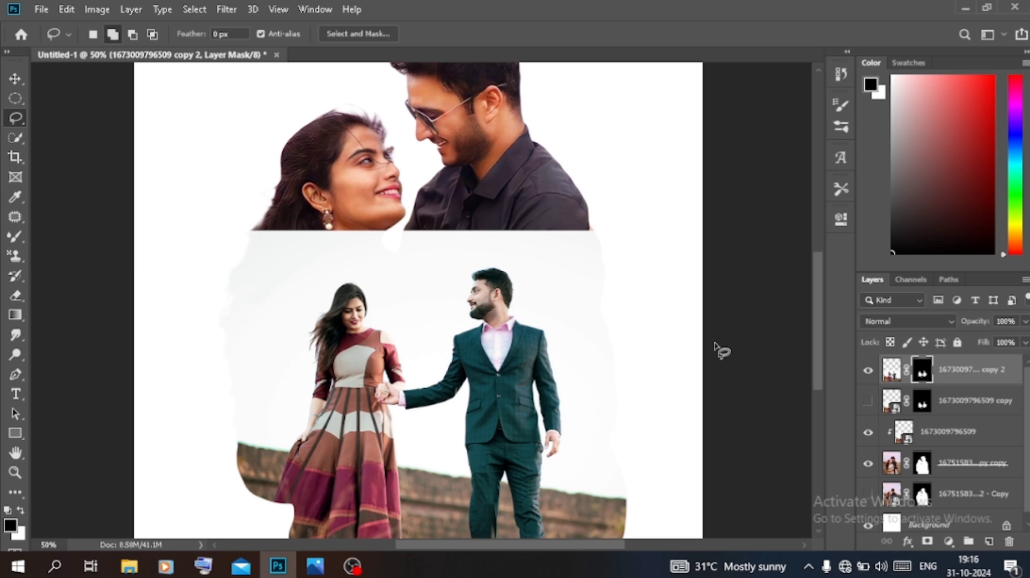
pyautogui.click(924, 437)
pyautogui.click(16, 296)
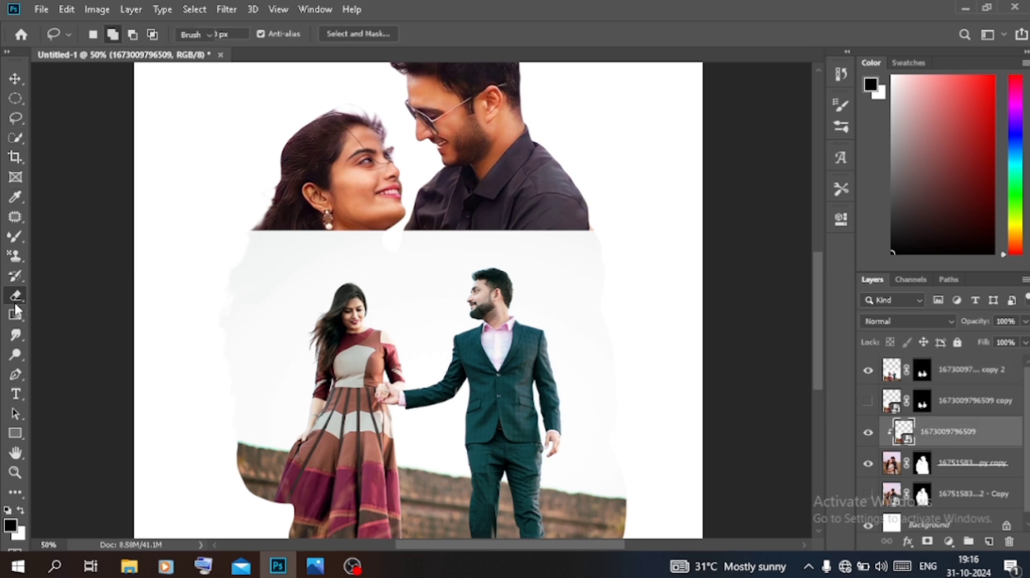
pyautogui.click(279, 250)
pyautogui.click(491, 231)
pyautogui.moveTo(238, 204)
pyautogui.mouseDown()
pyautogui.moveTo(382, 193)
pyautogui.moveTo(484, 164)
pyautogui.moveTo(539, 183)
pyautogui.moveTo(519, 148)
pyautogui.moveTo(631, 203)
pyautogui.moveTo(639, 252)
pyautogui.mouseUp()
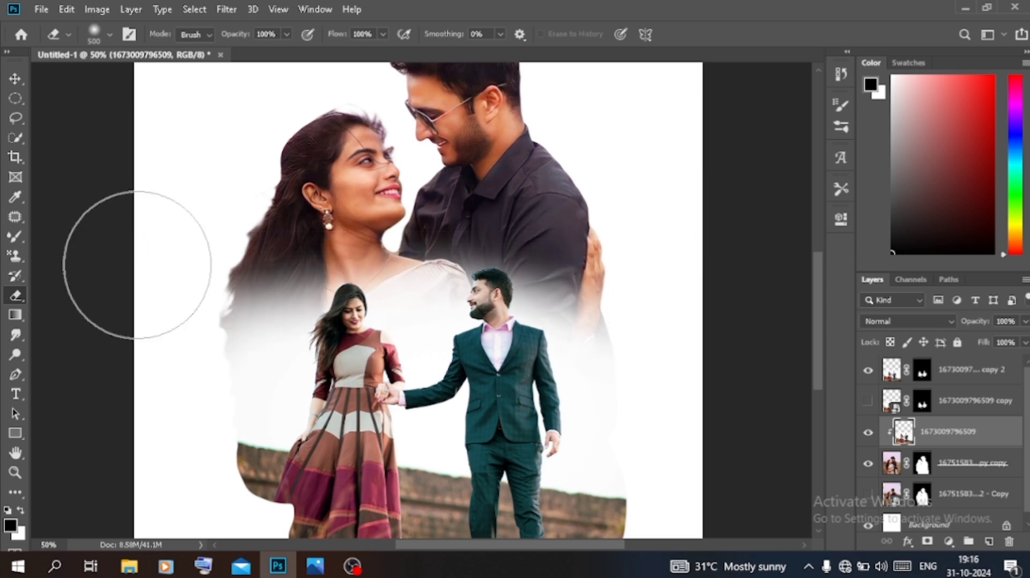
# - Soften the blend further across the embracing couple's chests with the eraser enlarged to 800 px
pyautogui.hotkey('ctrl', '-')
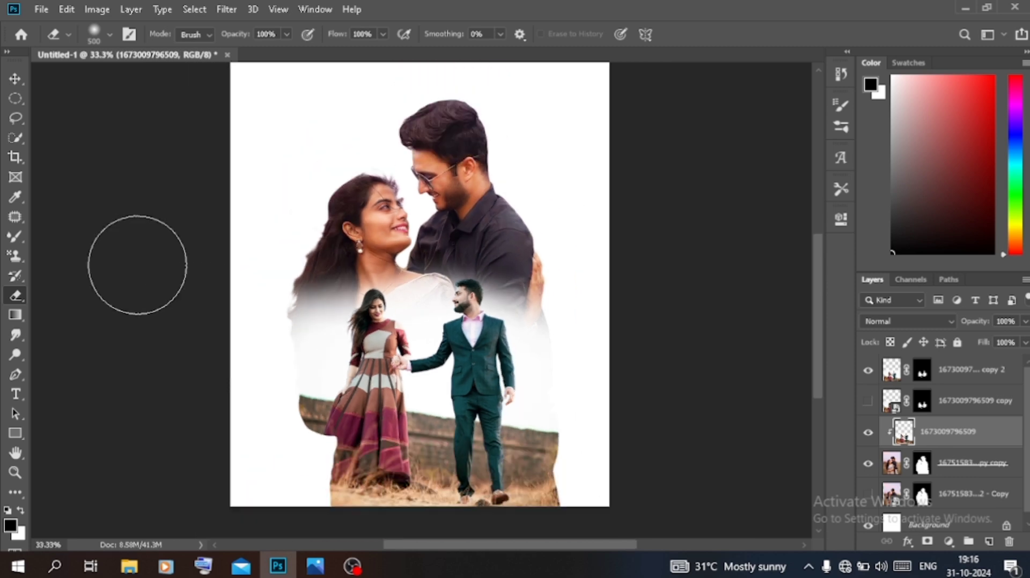
pyautogui.press(']')
pyautogui.press(']')
pyautogui.press(']')
pyautogui.moveTo(349, 201)
pyautogui.mouseDown()
pyautogui.moveTo(314, 226)
pyautogui.moveTo(364, 236)
pyautogui.moveTo(486, 194)
pyautogui.moveTo(585, 244)
pyautogui.mouseUp()
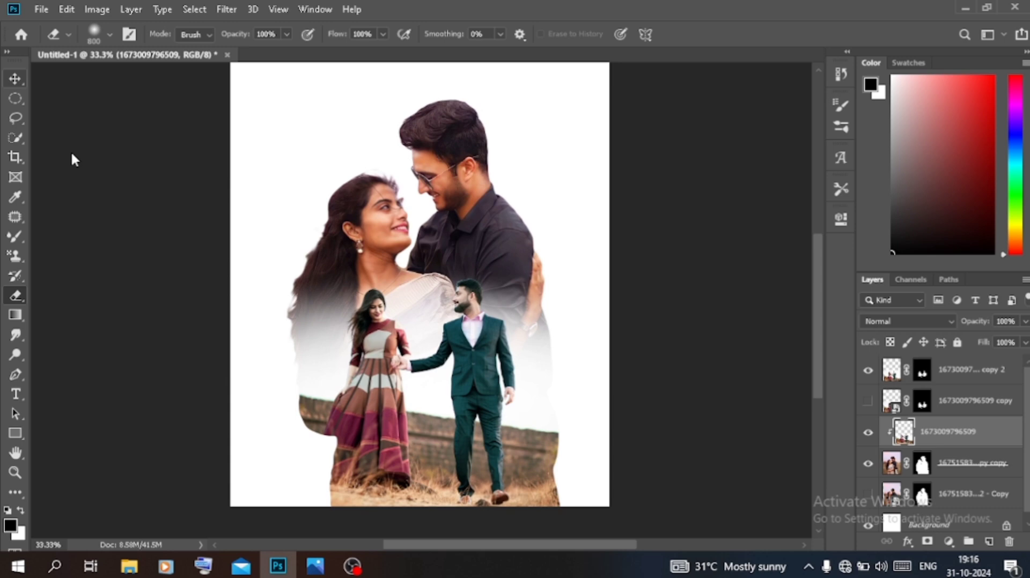
pyautogui.click(109, 171)
# - Add a new empty layer directly above the hidden embracing-couple copy
pyautogui.hotkey('ctrl', '-')
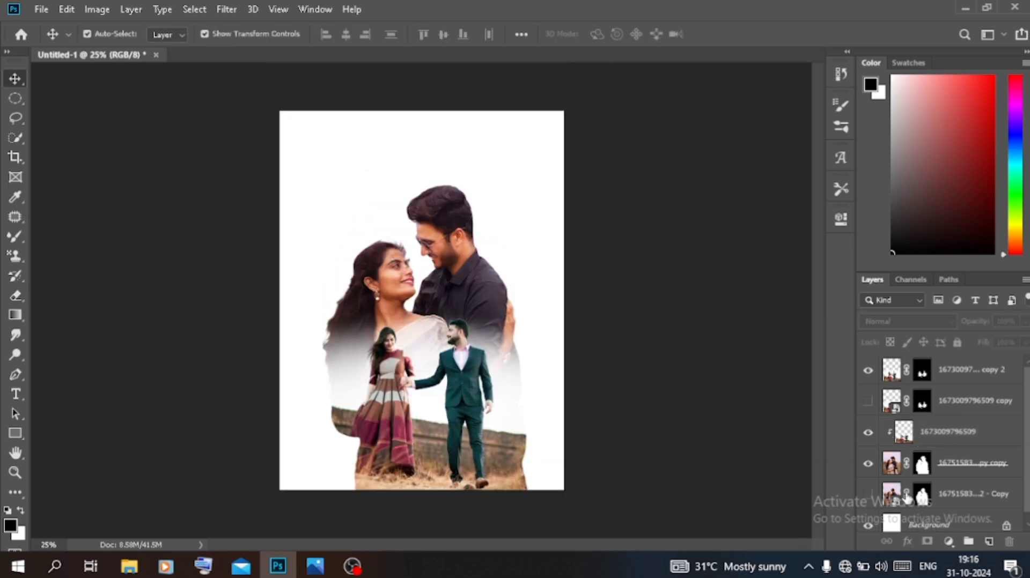
pyautogui.click(949, 499)
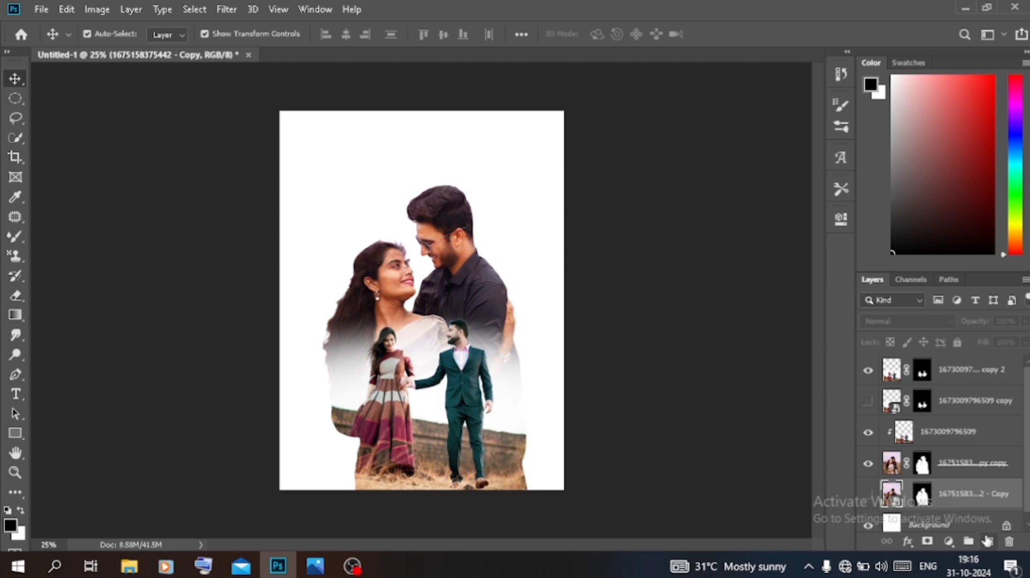
pyautogui.hotkey('ctrl', 'shift', 'alt', 'n')
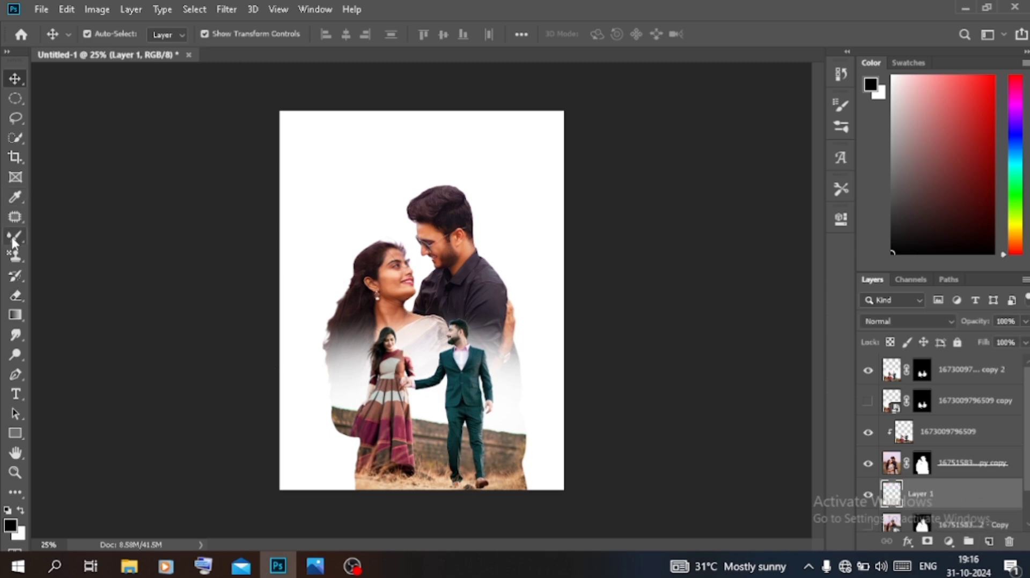
# - Set up the Brush with a 1000 px splatter tip and sample the foreground color #a97a57 from the dry grass
pyautogui.moveTo(12, 235); pyautogui.dragTo(44, 234)
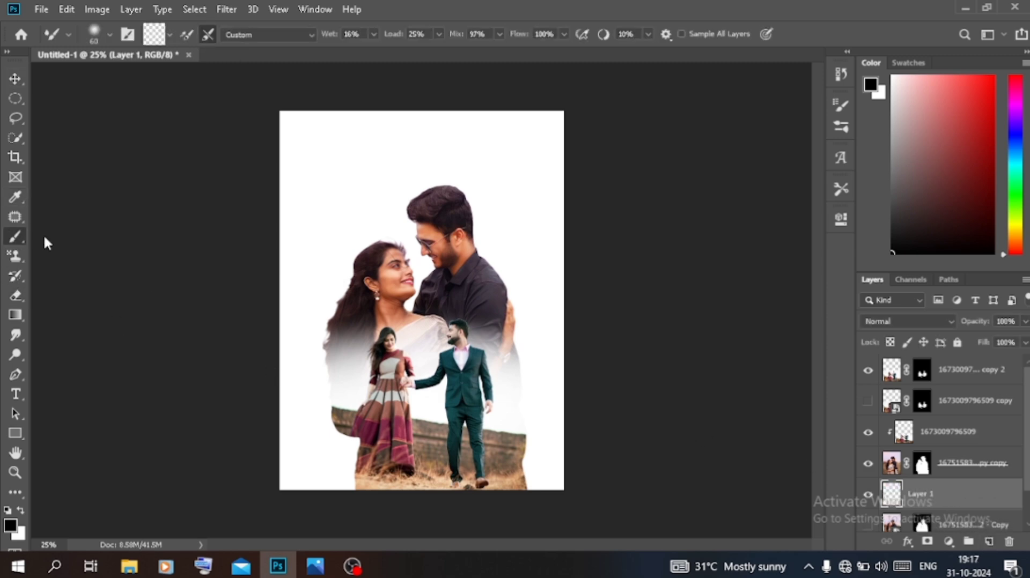
pyautogui.click(10, 528)
pyautogui.click(429, 468)
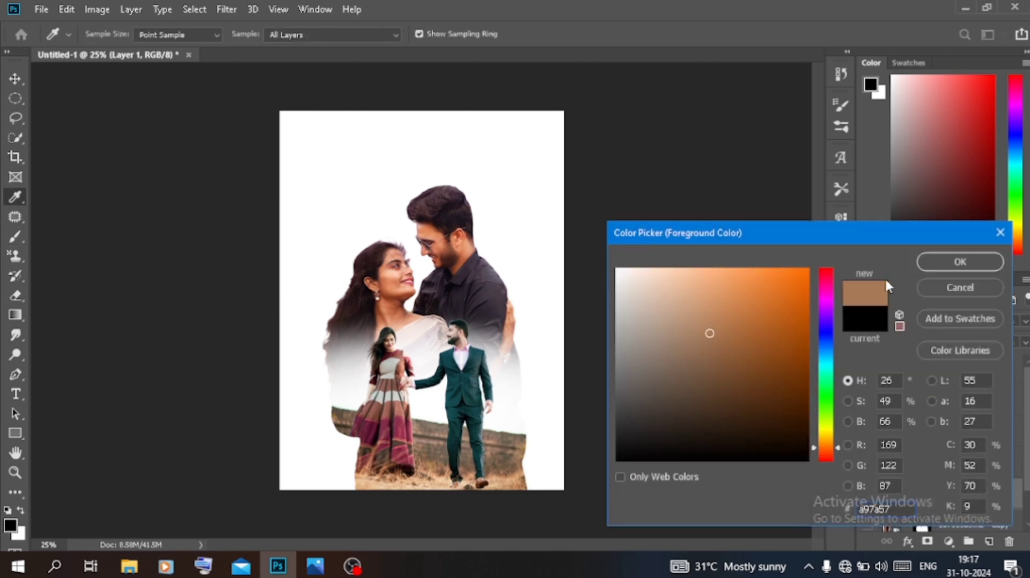
pyautogui.click(960, 262)
pyautogui.rightClick(411, 282)
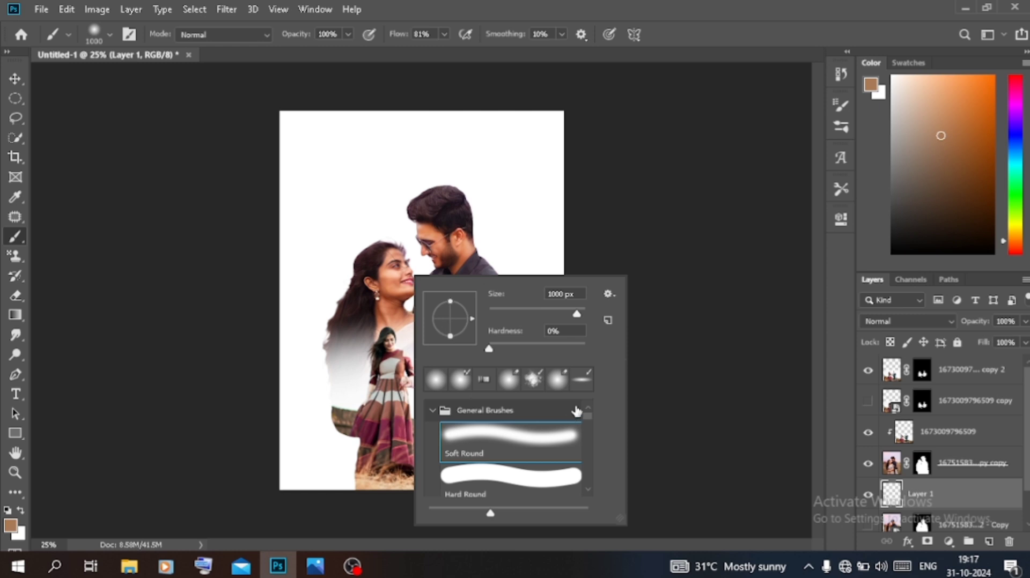
pyautogui.click(534, 380)
# - Try painting brown splatter clouds in both lower corners of the page, and undo the strokes
pyautogui.click(317, 435)
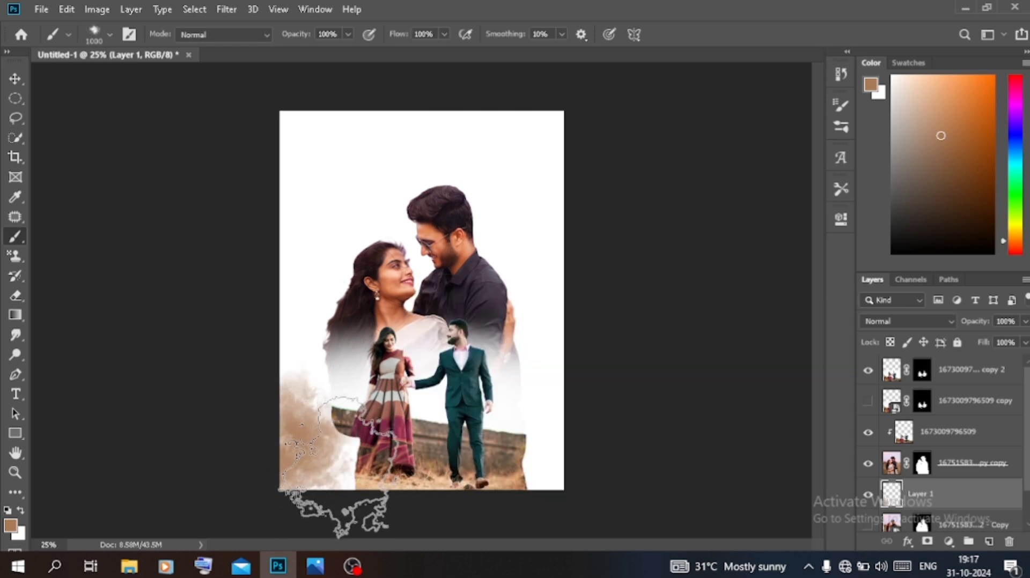
pyautogui.click(566, 440)
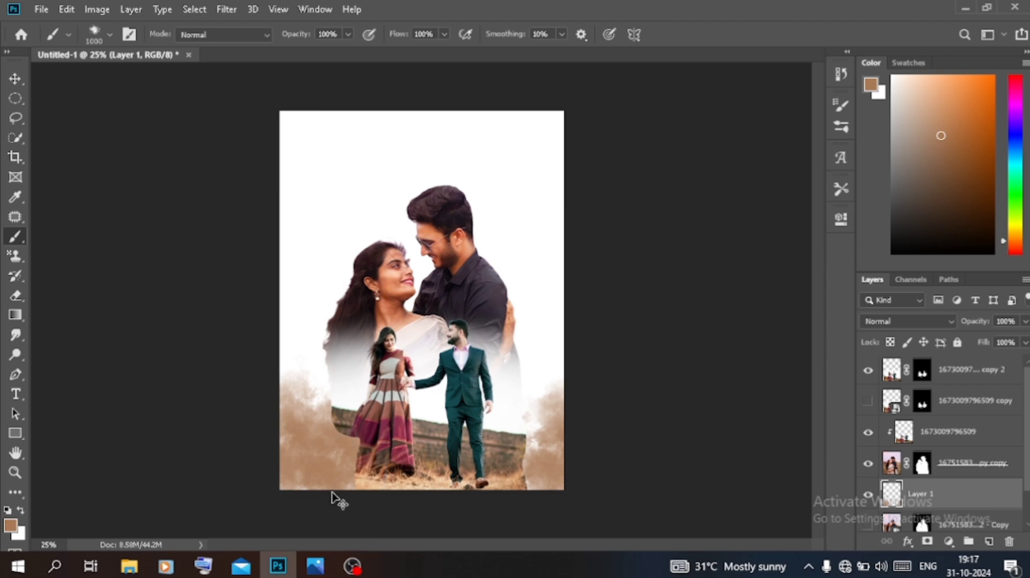
pyautogui.hotkey('ctrl', 'z')
pyautogui.hotkey('ctrl', 'z')
pyautogui.hotkey('ctrl', 'z')
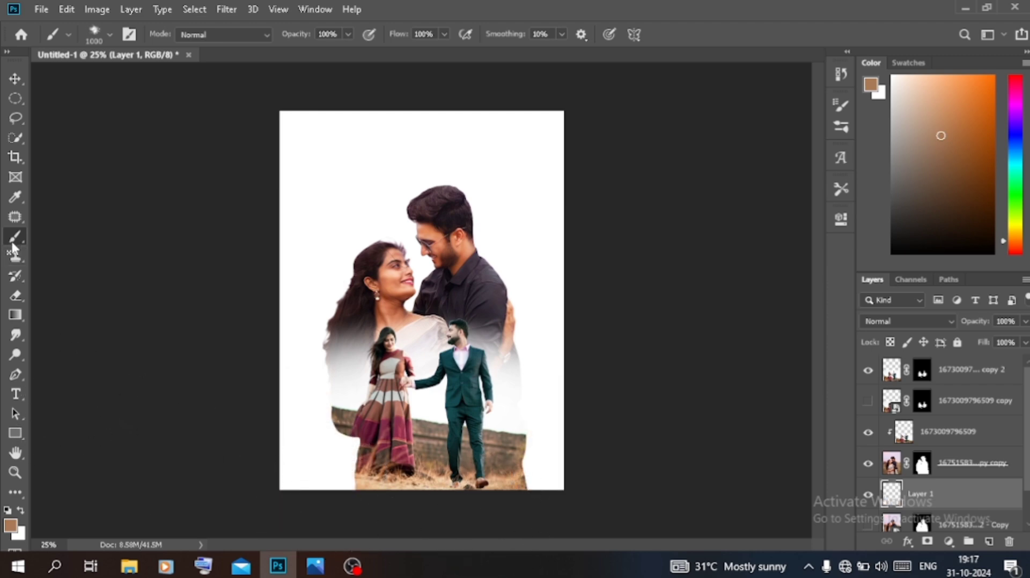
# - Sample a pale peach foreground color from the dry grass and paint splatter clouds in both lower corners of the page
pyautogui.click(11, 527)
pyautogui.click(443, 475)
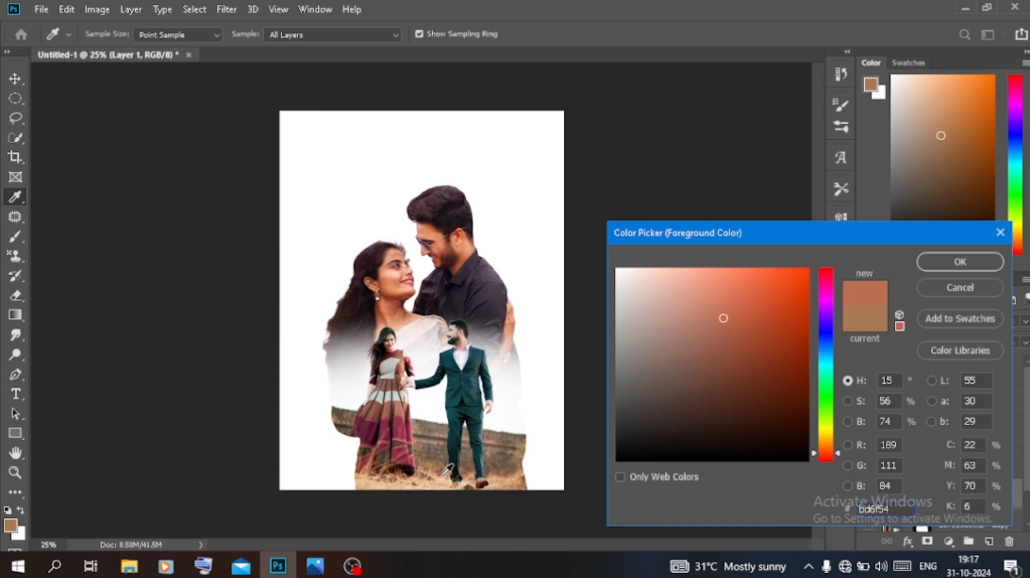
pyautogui.click(445, 476)
pyautogui.click(960, 262)
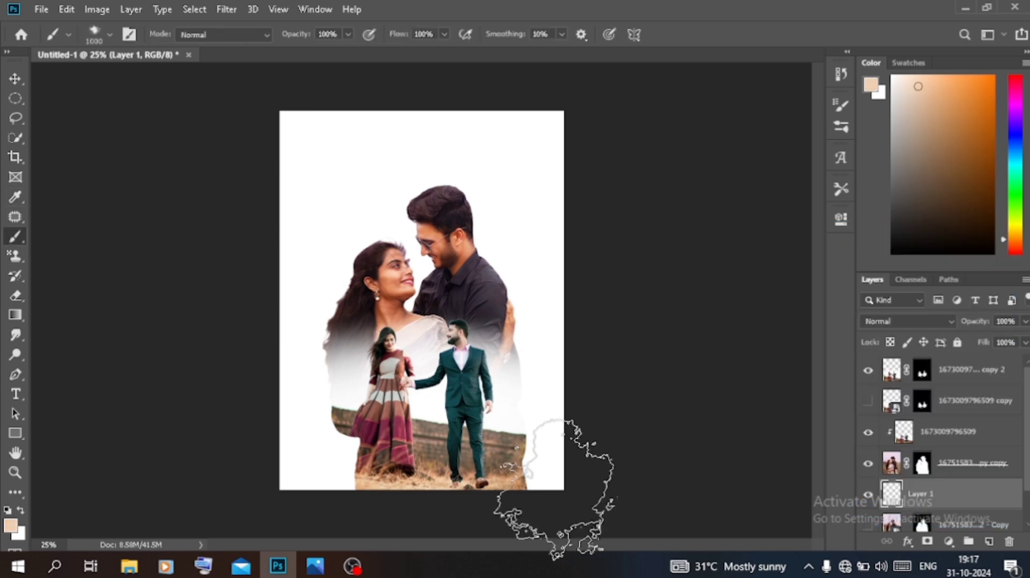
pyautogui.click(558, 489)
pyautogui.click(268, 483)
pyautogui.click(267, 483)
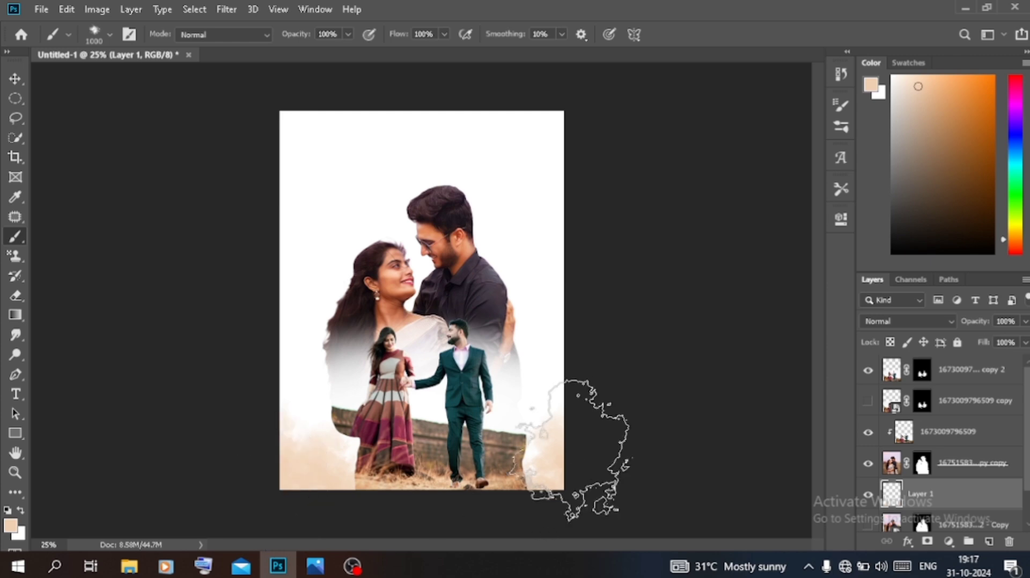
pyautogui.click(570, 463)
pyautogui.click(15, 79)
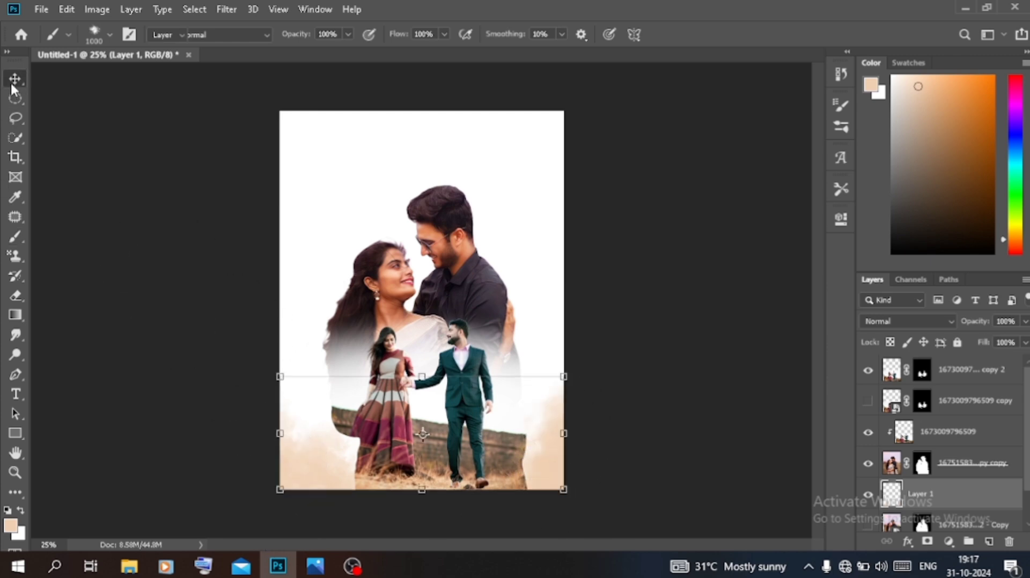
pyautogui.click(115, 236)
# - Switch to File Explorer and look through the Downloads folder for a background image
pyautogui.click(129, 567)
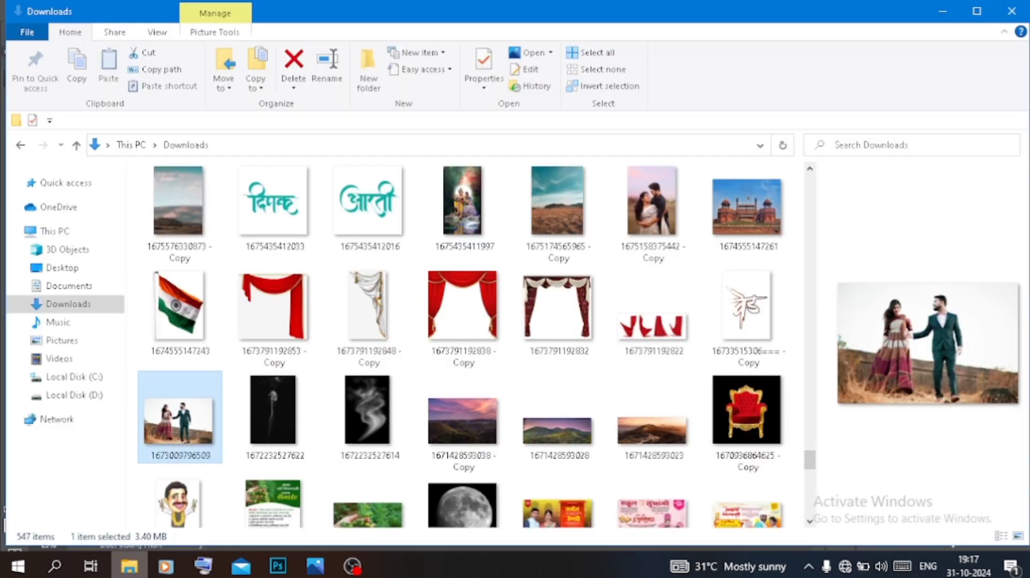
pyautogui.scroll(-3, 561, 218)
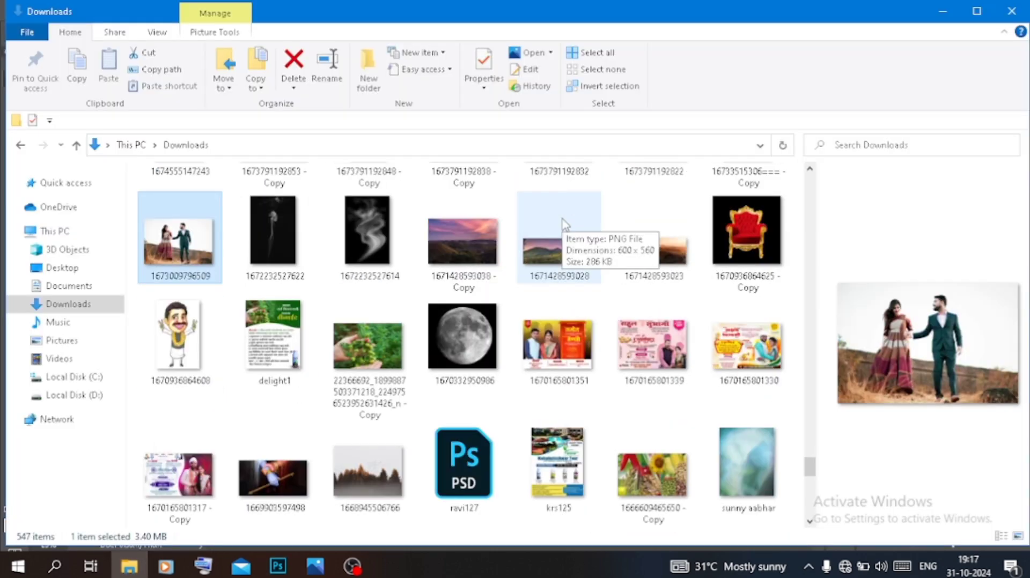
pyautogui.scroll(-5, 562, 223)
pyautogui.scroll(-10, 563, 225)
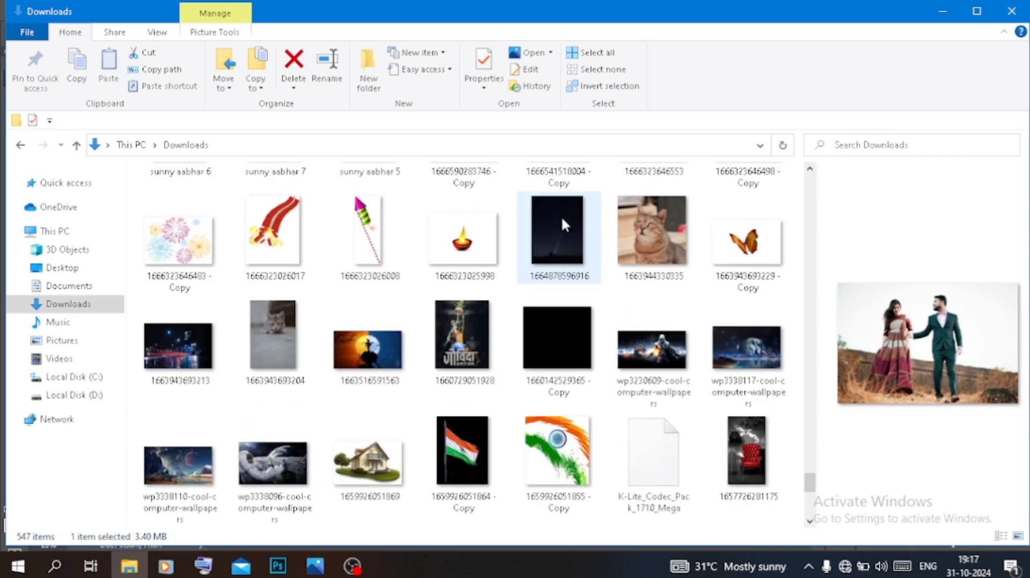
pyautogui.scroll(10, 563, 224)
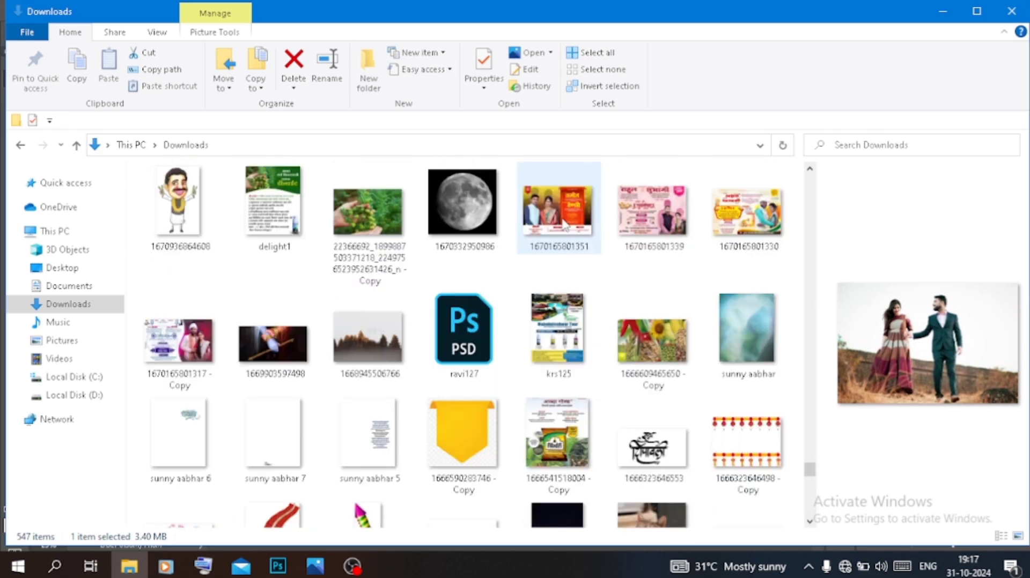
pyautogui.scroll(10, 565, 224)
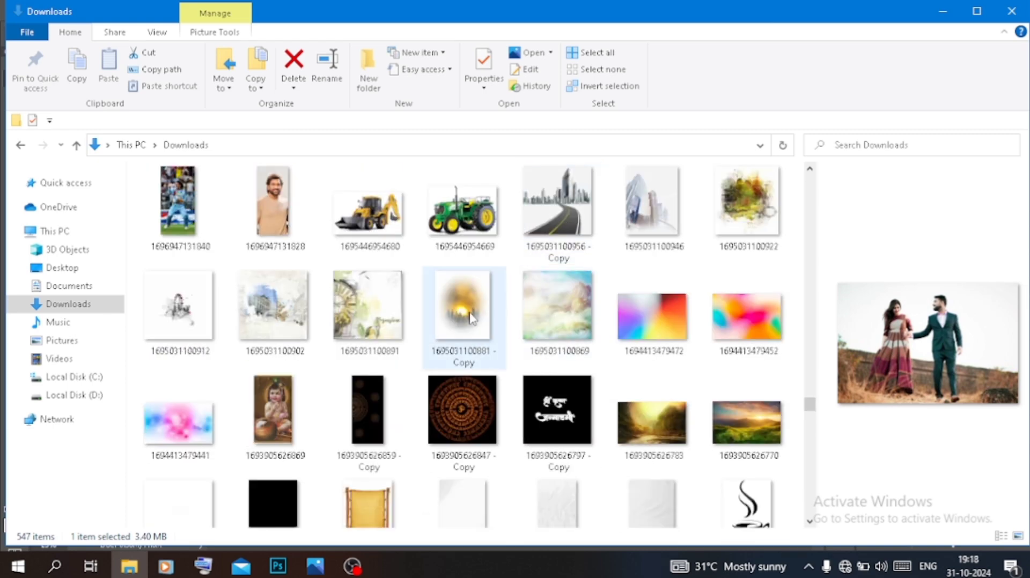
pyautogui.scroll(8, 467, 321)
pyautogui.scroll(-2, 470, 313)
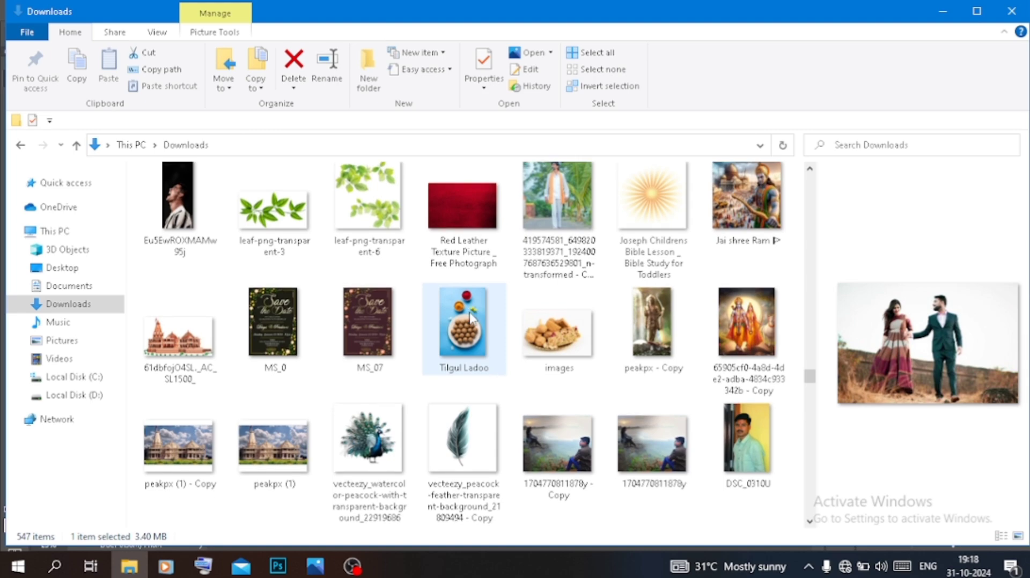
pyautogui.scroll(8, 471, 313)
pyautogui.scroll(3, 470, 314)
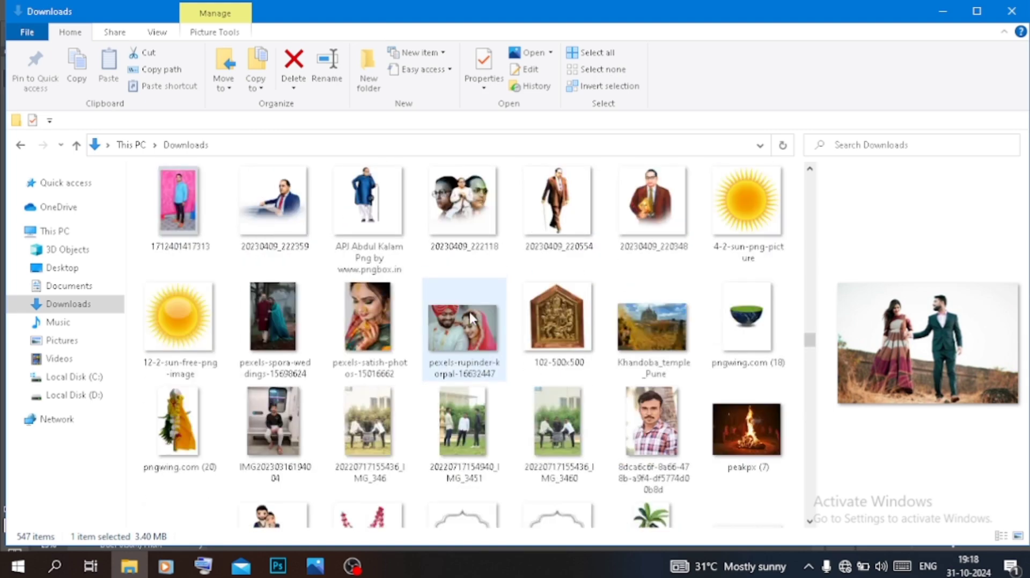
pyautogui.scroll(10, 469, 310)
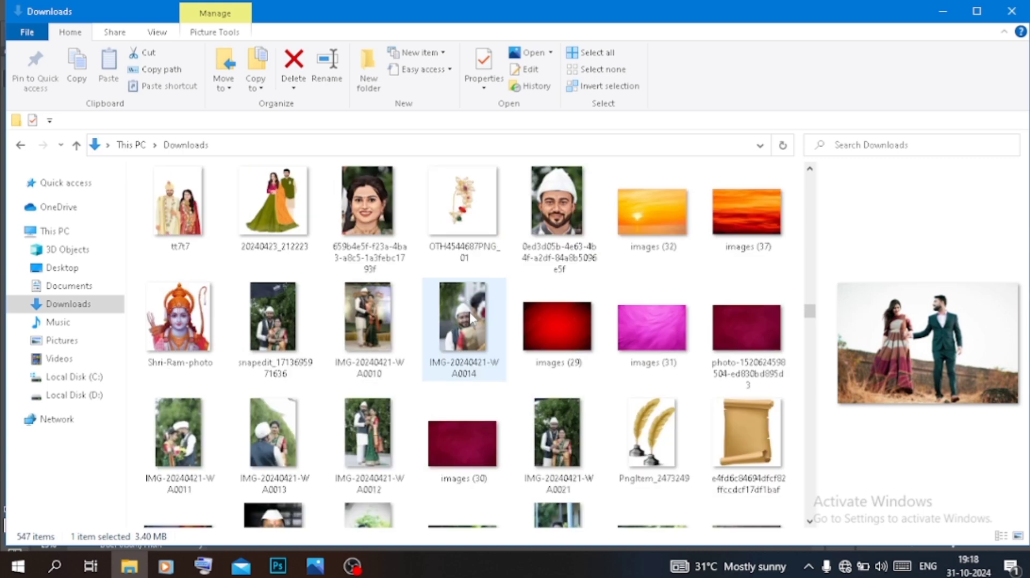
pyautogui.scroll(3, 470, 317)
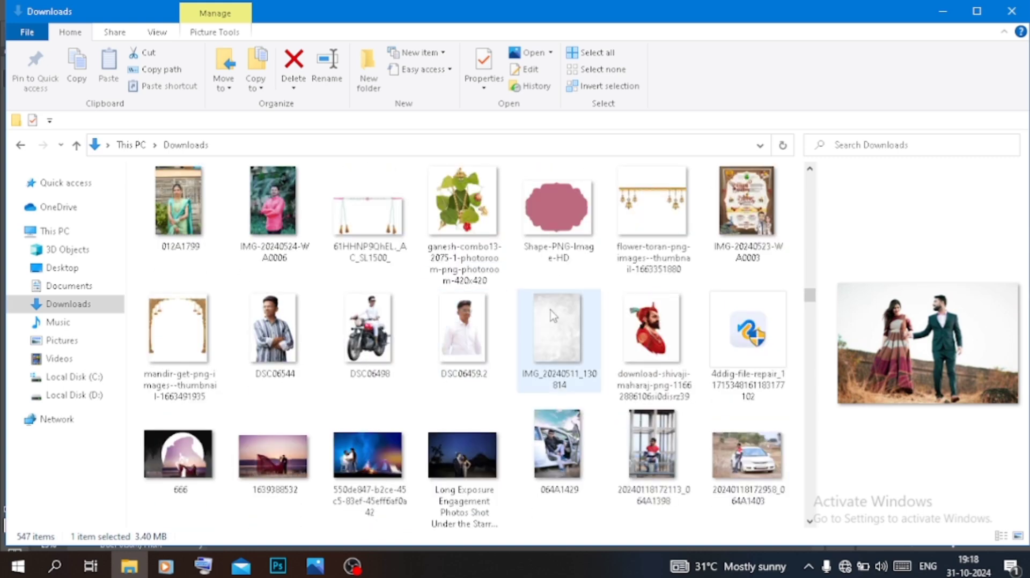
pyautogui.scroll(5, 546, 302)
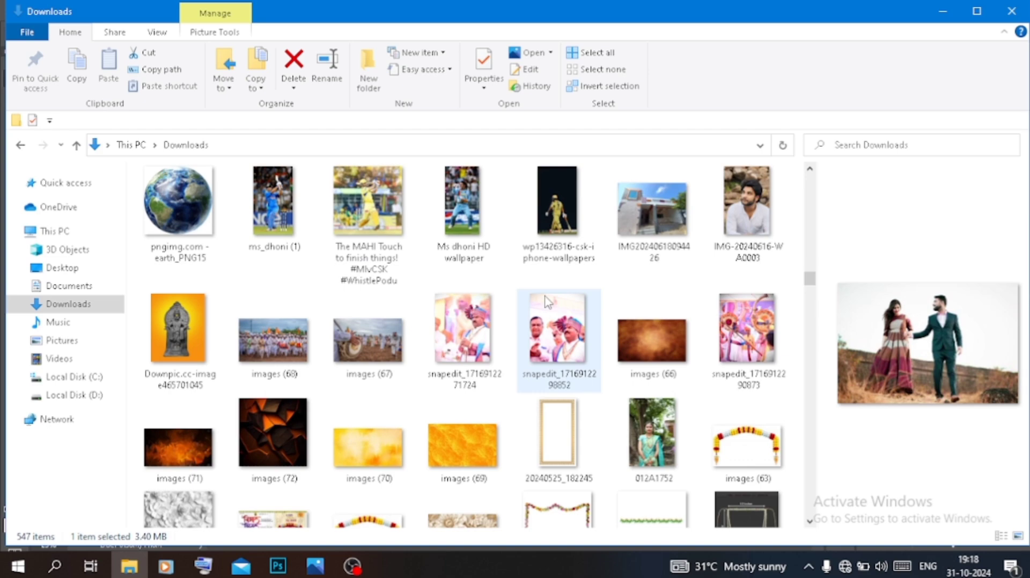
pyautogui.scroll(10, 546, 302)
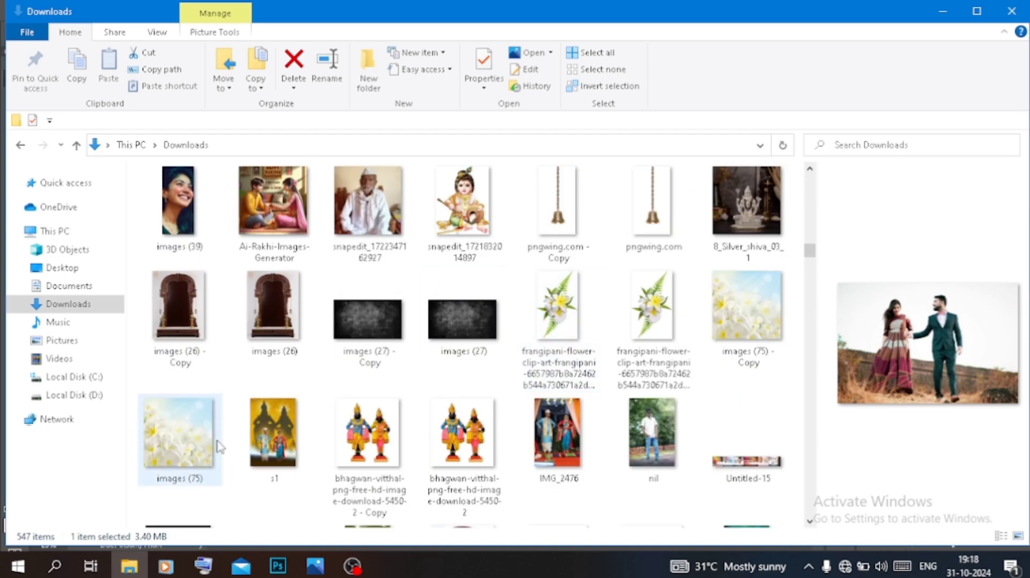
# - Place the image "images (75)" from Downloads into the composite and align it with the page's upper edge
pyautogui.moveTo(199, 440); pyautogui.dragTo(427, 365)
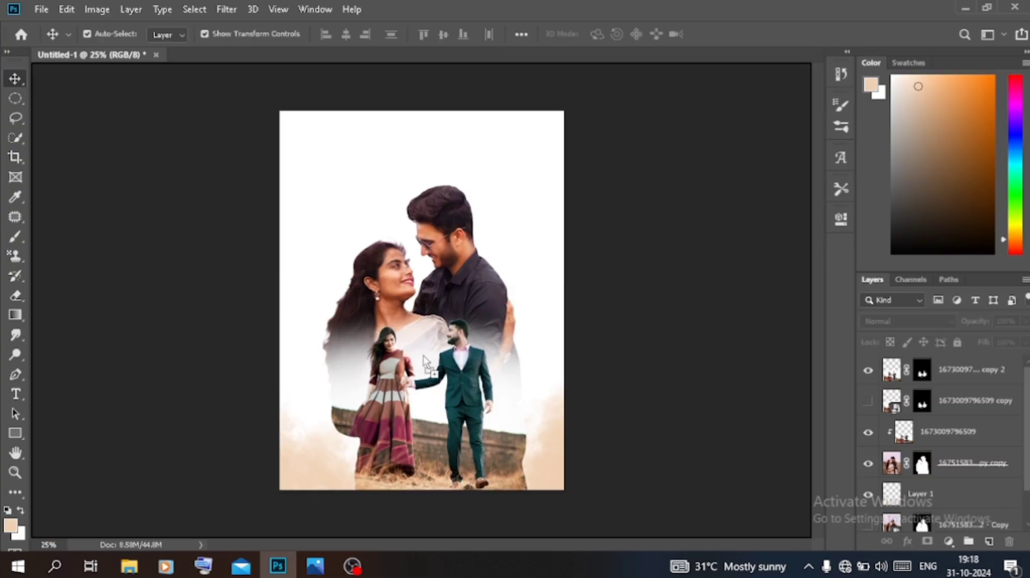
pyautogui.moveTo(331, 196); pyautogui.dragTo(332, 197)
pyautogui.moveTo(372, 327); pyautogui.dragTo(367, 276)
# - Move the white-flower image layer beneath the embracing-couple layer and enlarge it beyond the page's full width
pyautogui.moveTo(885, 389); pyautogui.dragTo(952, 441)
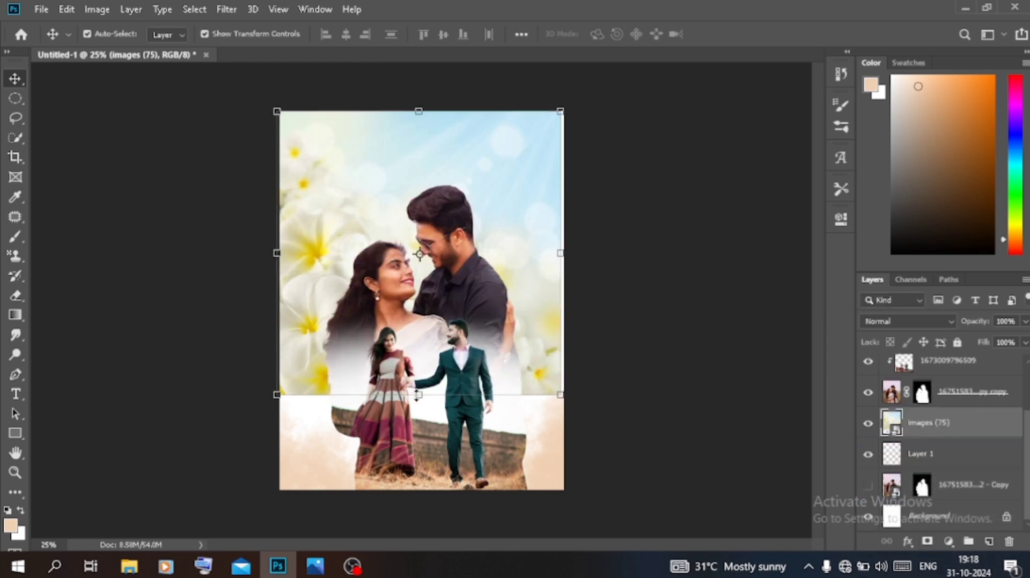
pyautogui.moveTo(418, 396); pyautogui.dragTo(419, 433)
pyautogui.press('Return')
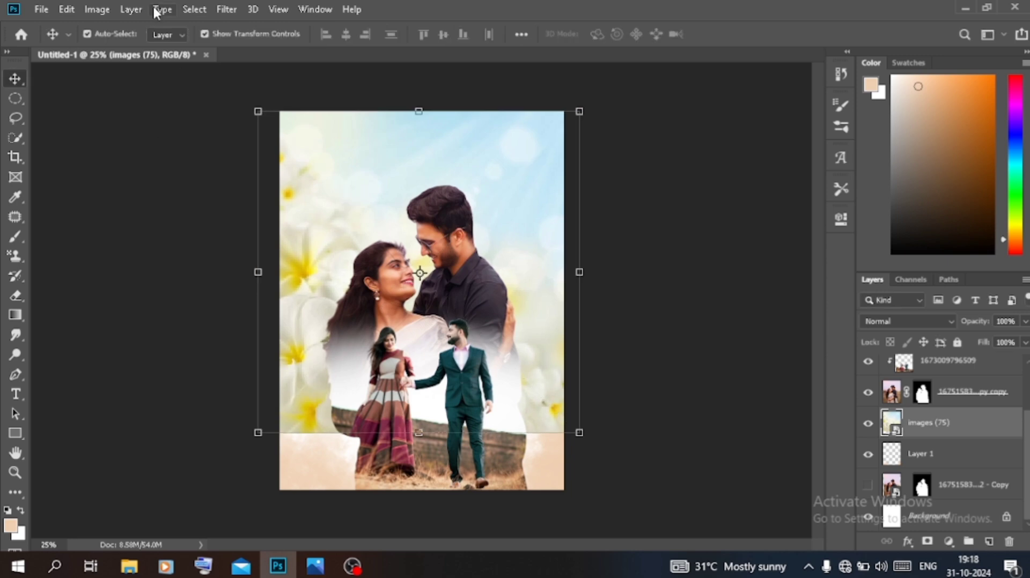
# - Apply a Radial Blur filter to the white-flower image layer
pyautogui.click(224, 9)
pyautogui.moveTo(269, 180)
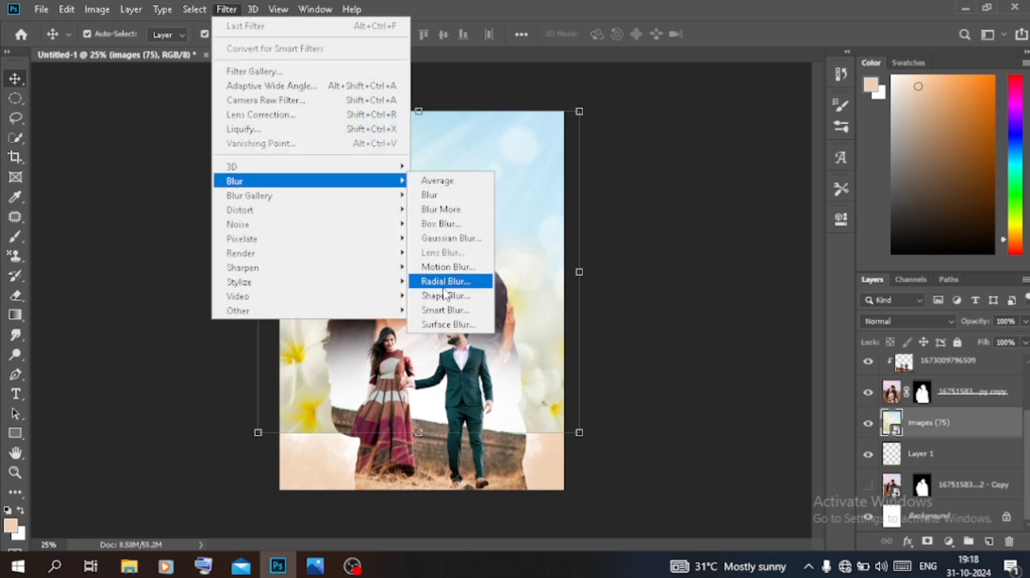
pyautogui.click(444, 285)
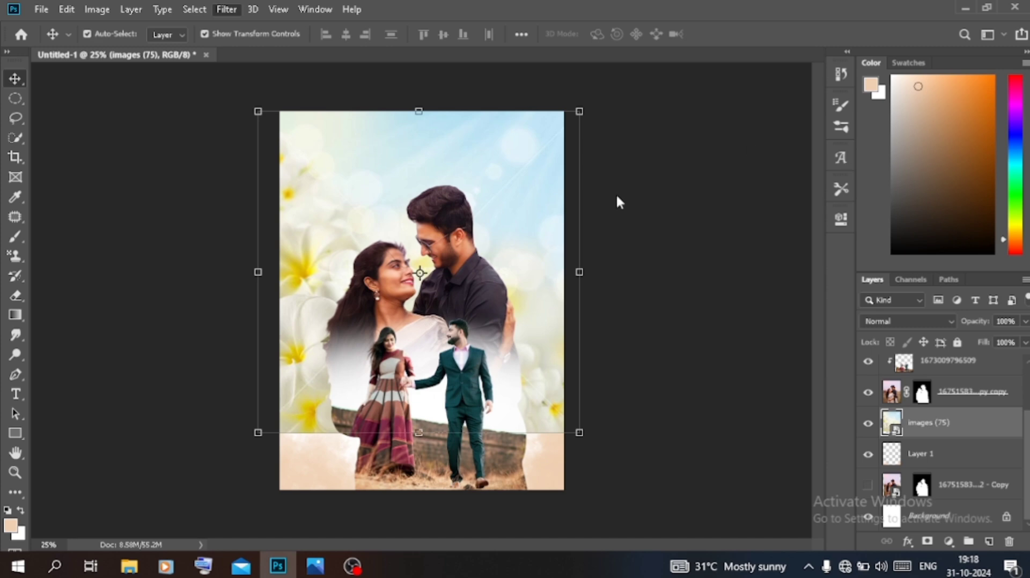
pyautogui.click(585, 151)
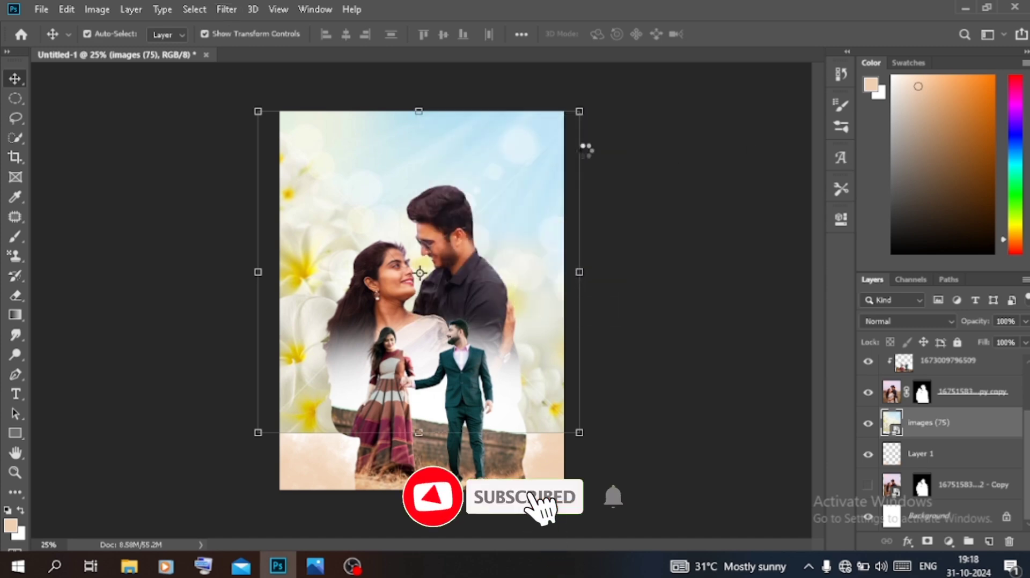
# - Lower the opacity of the blurred white-flower layer and select the embracing-couple layer
pyautogui.moveTo(974, 327); pyautogui.dragTo(945, 328)
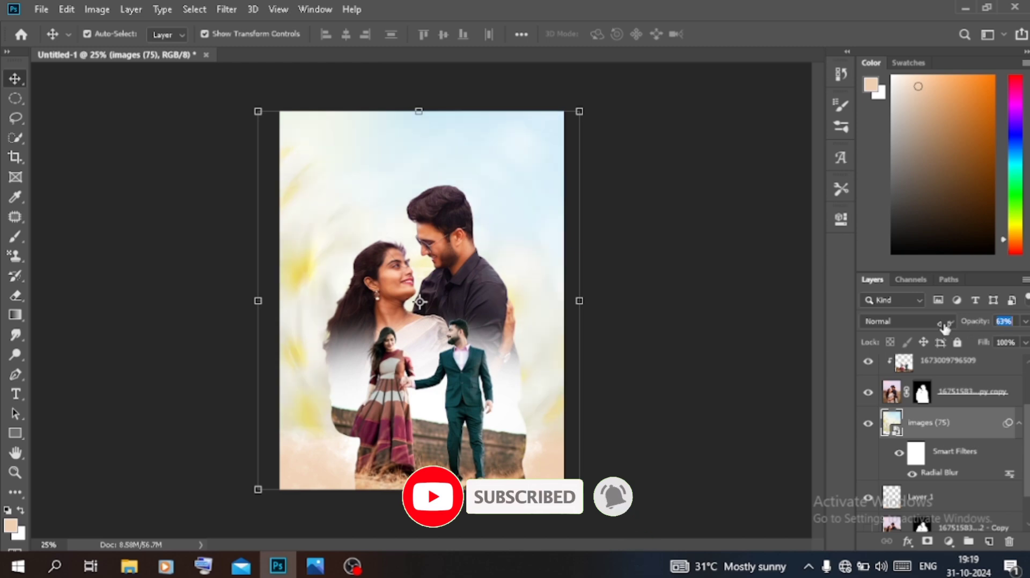
pyautogui.click(719, 325)
pyautogui.click(475, 250)
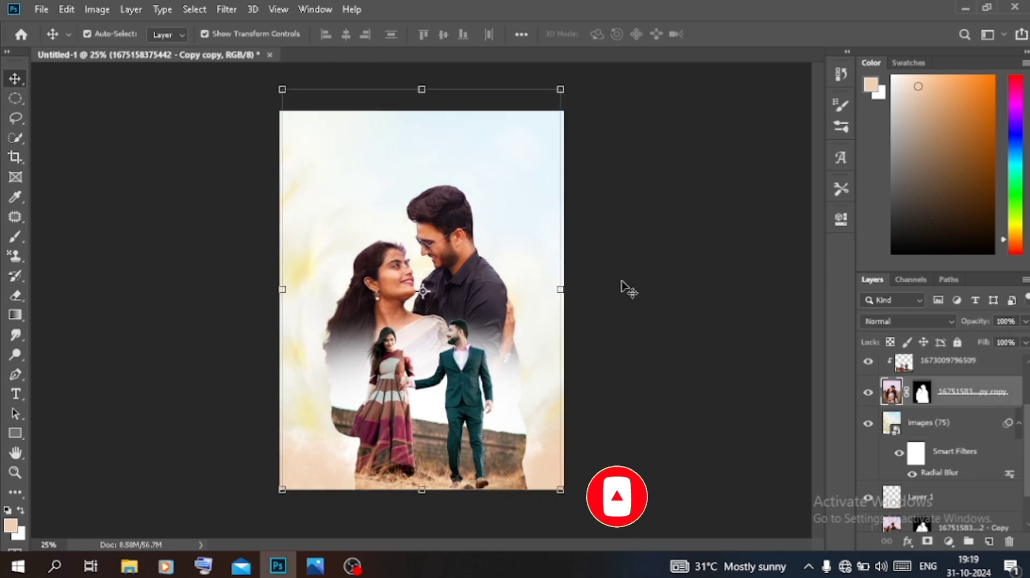
pyautogui.click(225, 11)
pyautogui.click(252, 129)
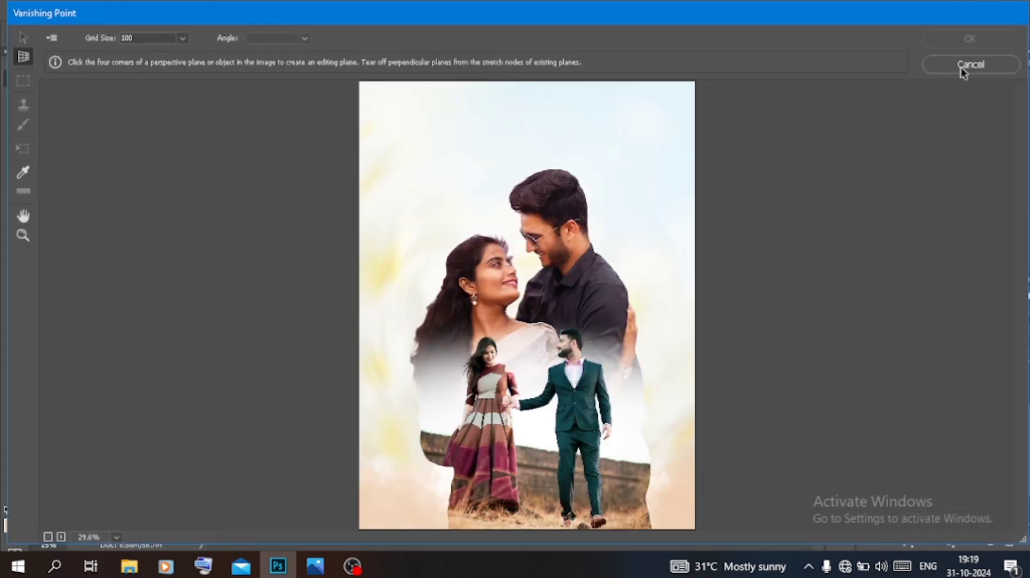
pyautogui.click(964, 69)
# - Adjust the embracing-couple layer with the Camera Raw Filter: Temperature -10, Contrast +12, Highlights +8, Whites +6 and Clarity +16
pyautogui.click(226, 9)
pyautogui.click(252, 100)
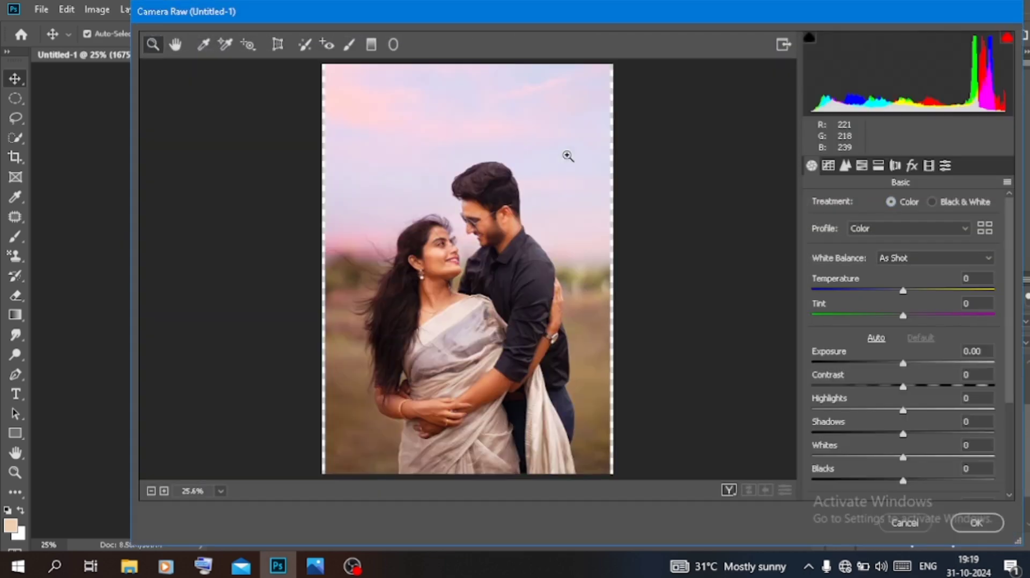
pyautogui.moveTo(910, 292); pyautogui.dragTo(895, 299)
pyautogui.click(913, 390)
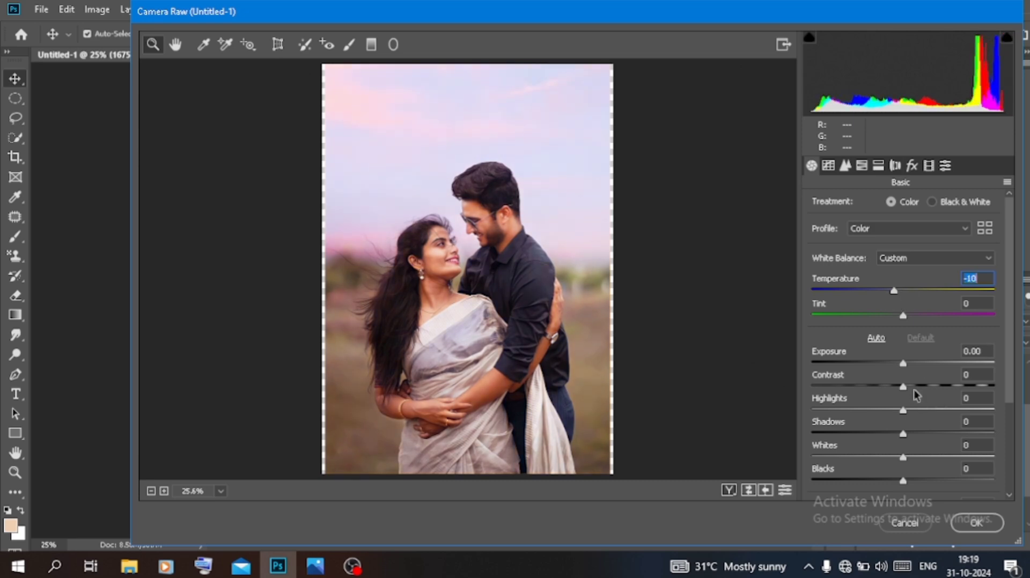
pyautogui.click(910, 409)
pyautogui.scroll(-3, 909, 406)
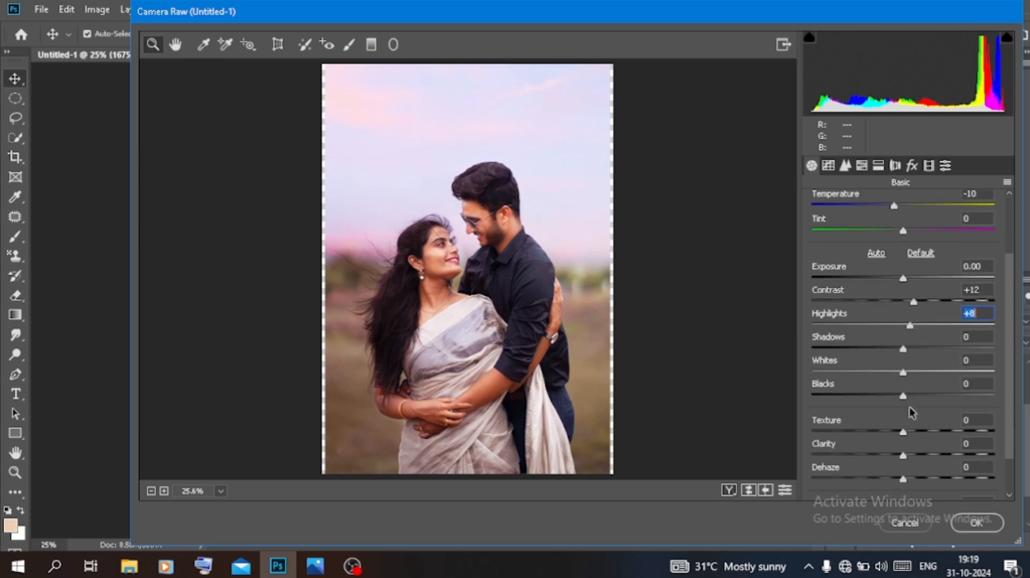
pyautogui.click(908, 372)
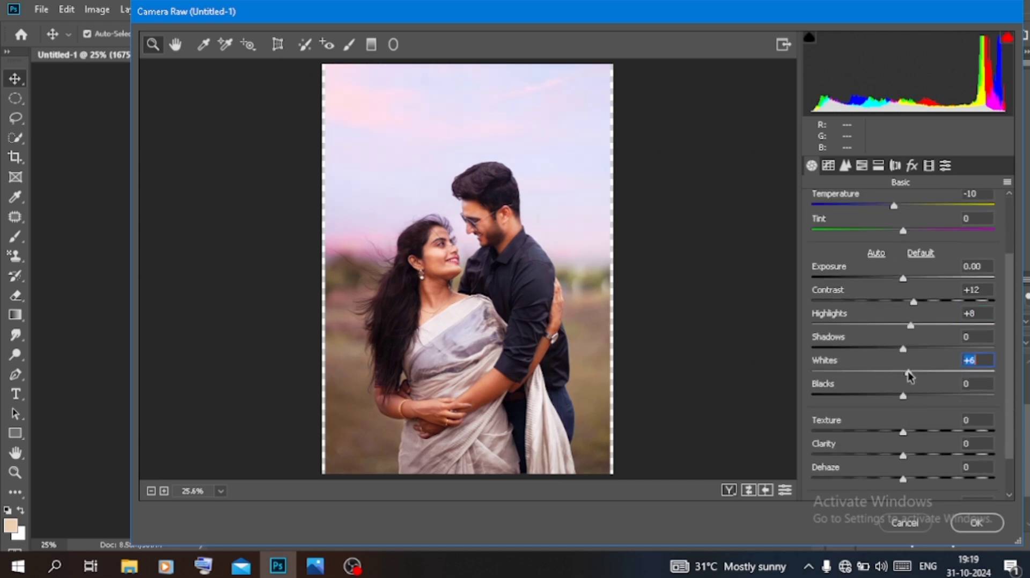
pyautogui.click(916, 454)
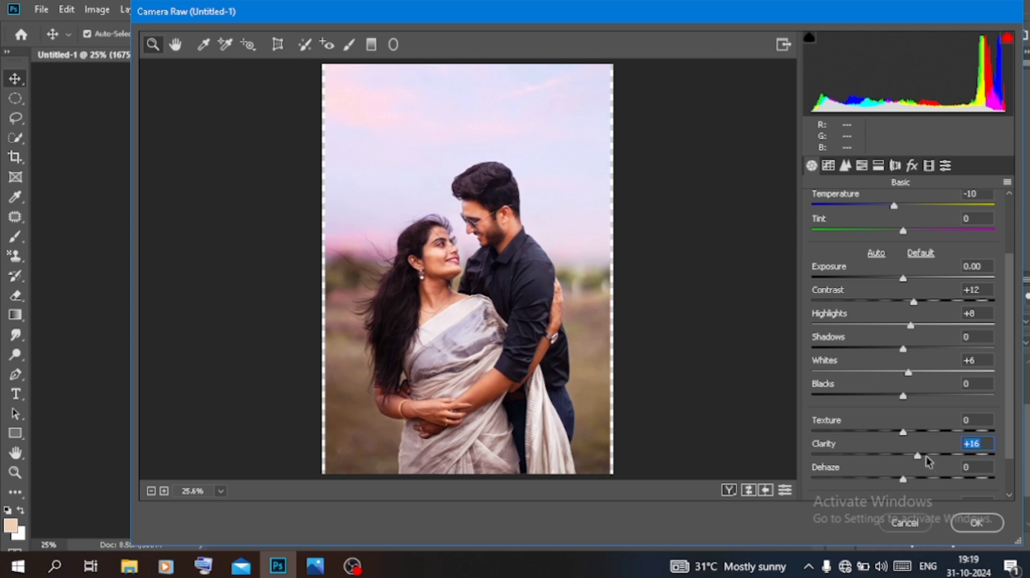
# - Set the embracing couple's tone curve to Highlights +10 and Lights +9, raise Darks slightly, and apply the filter
pyautogui.click(829, 167)
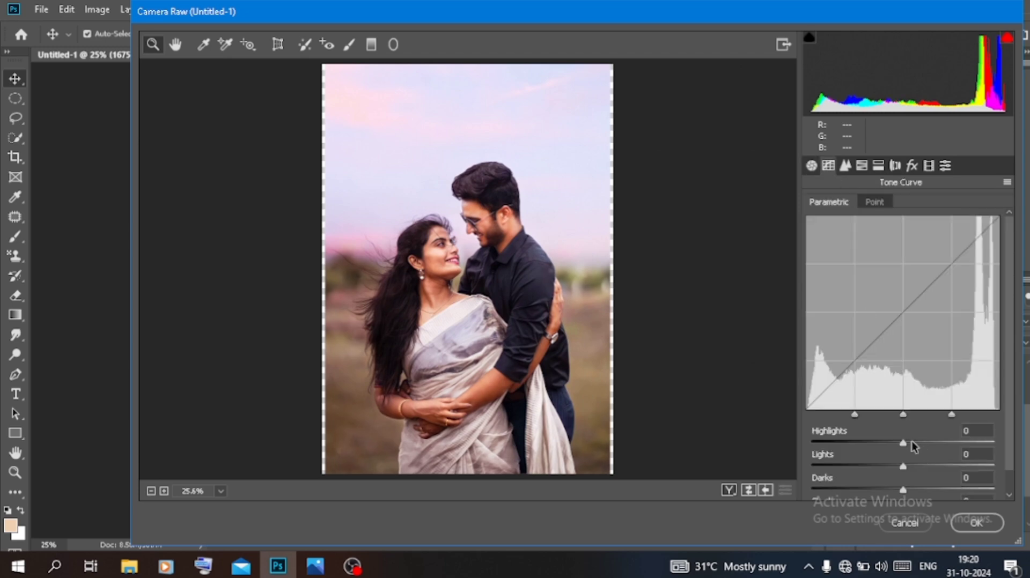
pyautogui.click(912, 443)
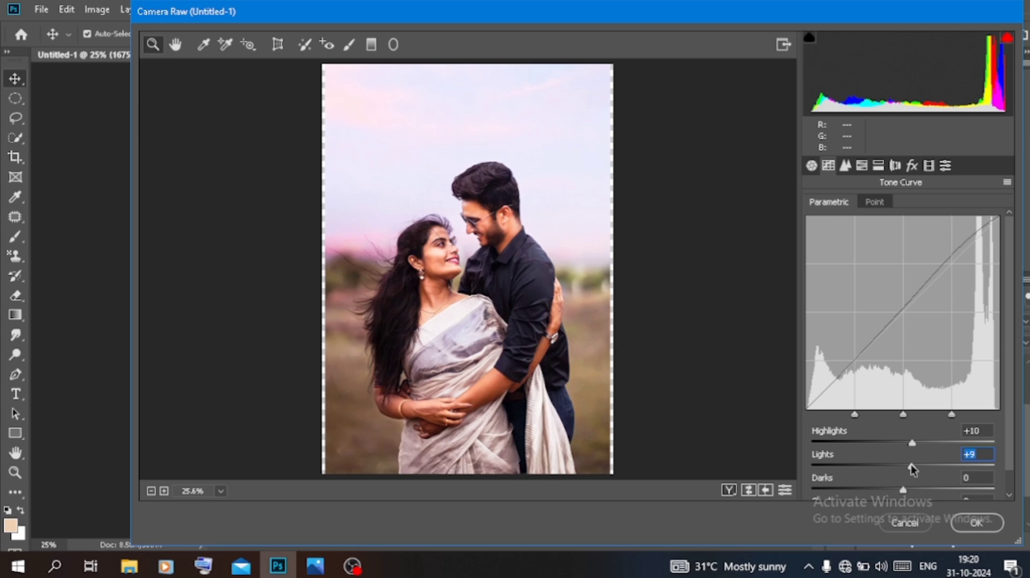
pyautogui.click(914, 490)
pyautogui.click(978, 523)
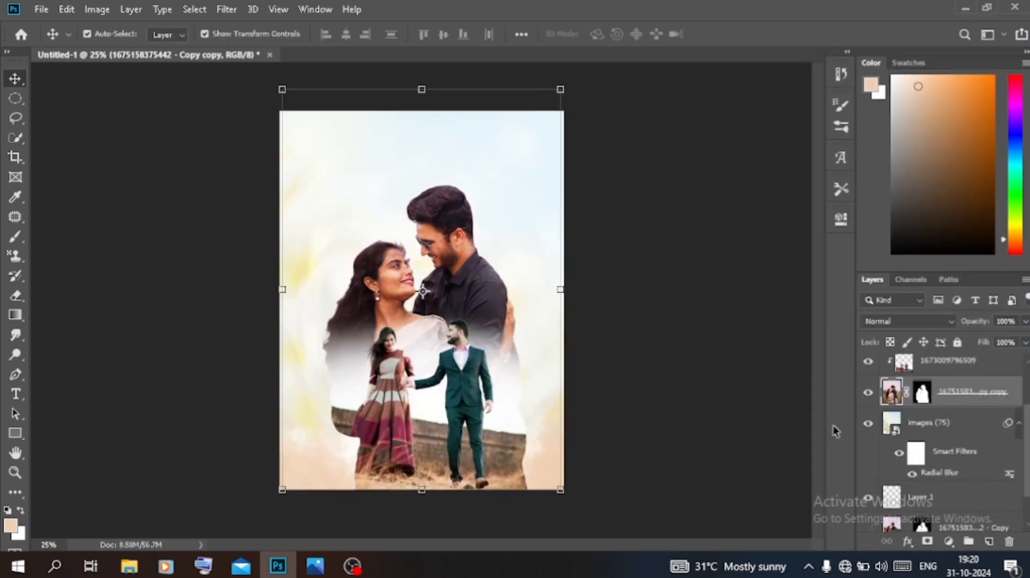
# - Darken the embracing-couple layer with a second Camera Raw Filter pass, setting Exposure to -0.20
pyautogui.click(466, 437)
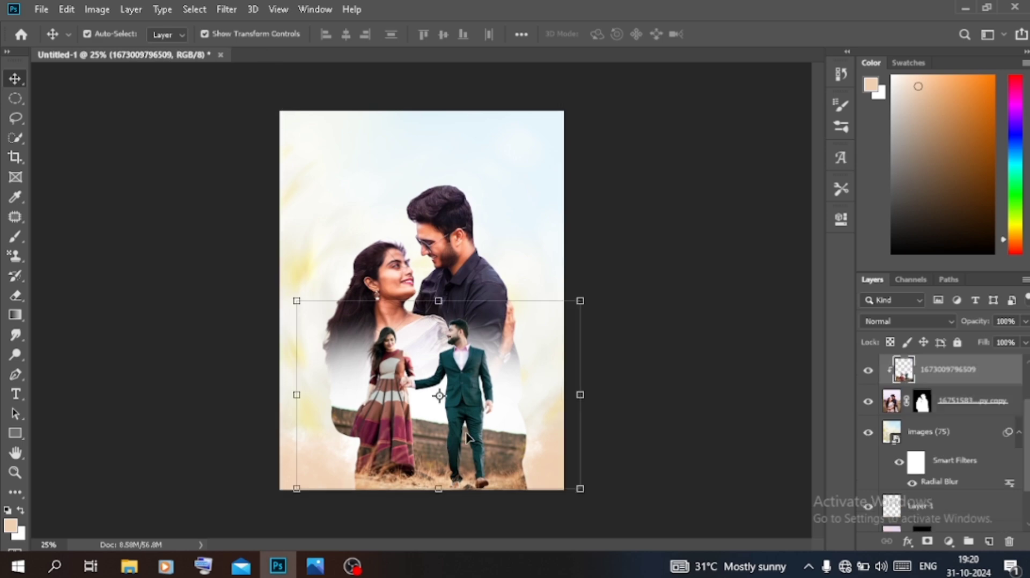
pyautogui.click(892, 406)
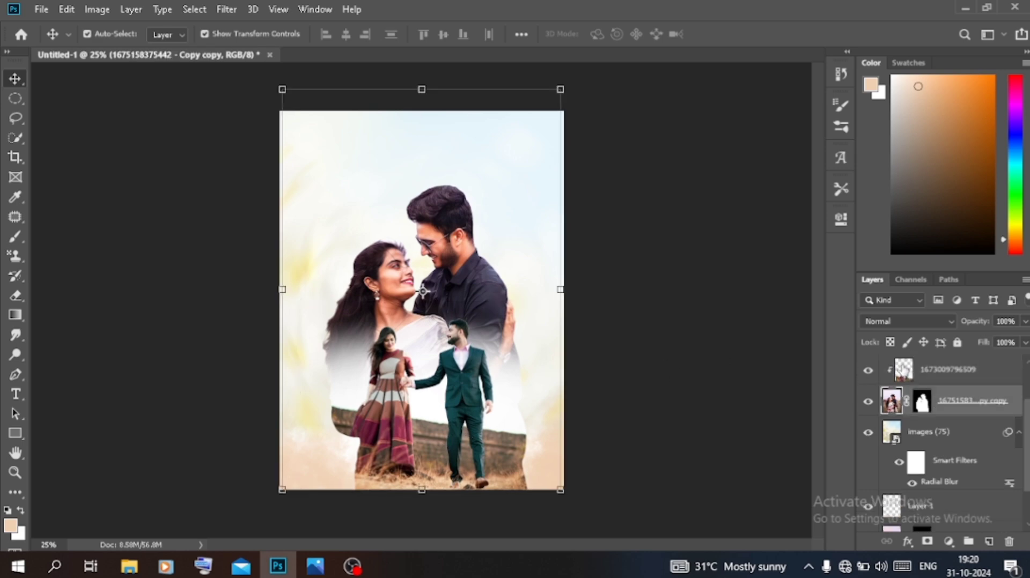
pyautogui.click(904, 371)
pyautogui.click(374, 150)
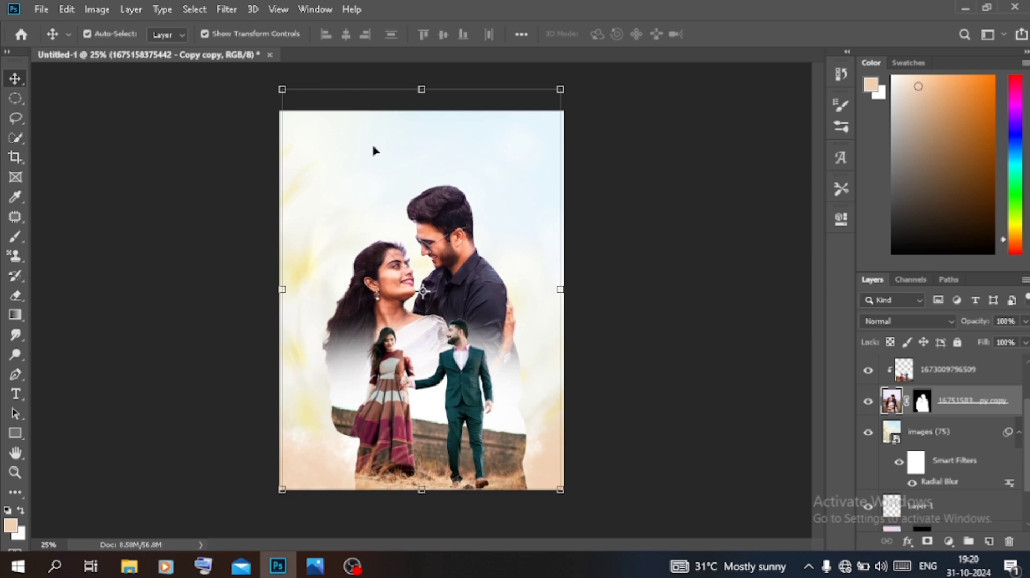
pyautogui.click(221, 9)
pyautogui.click(259, 99)
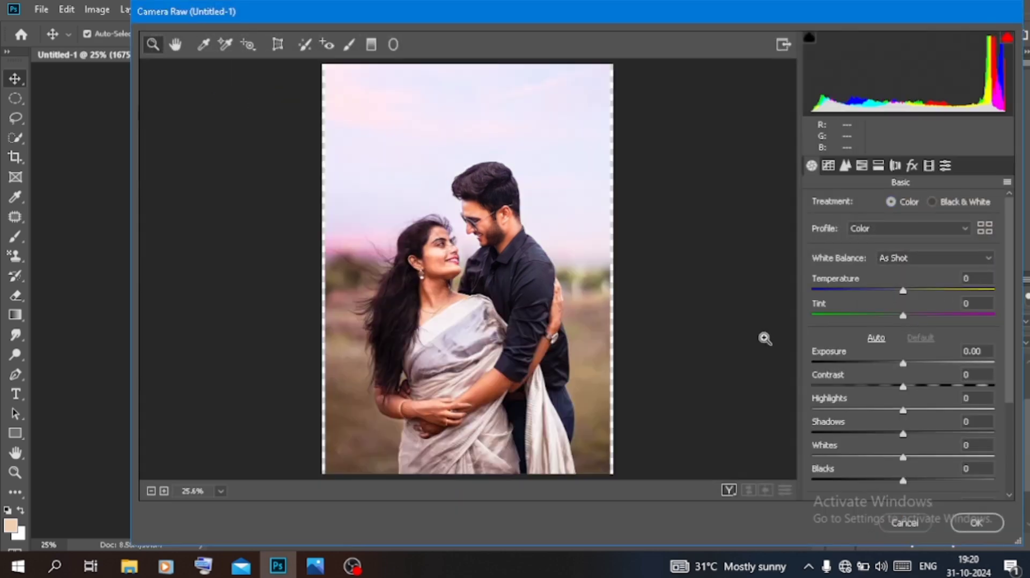
pyautogui.moveTo(904, 369); pyautogui.dragTo(899, 369)
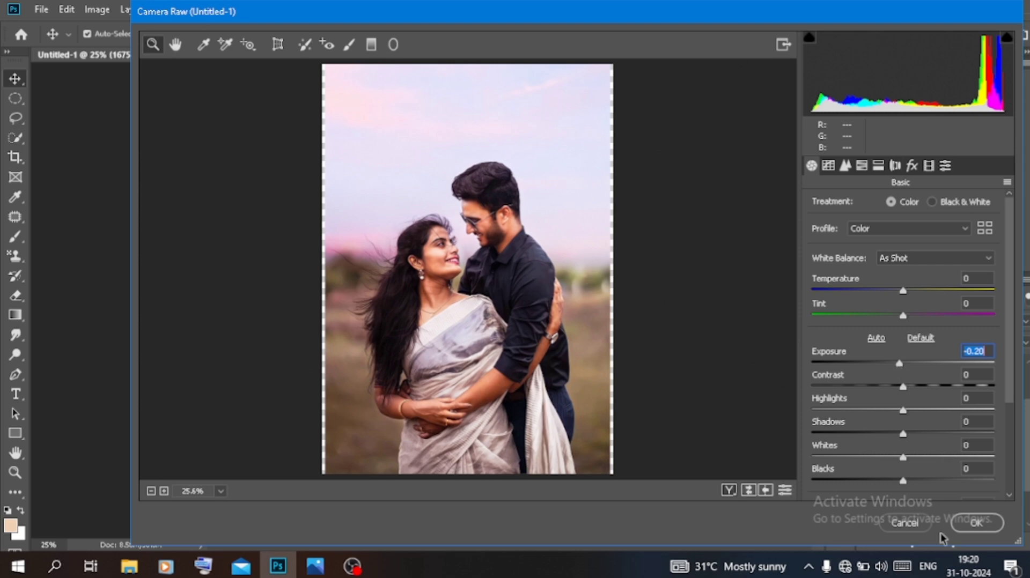
pyautogui.click(976, 523)
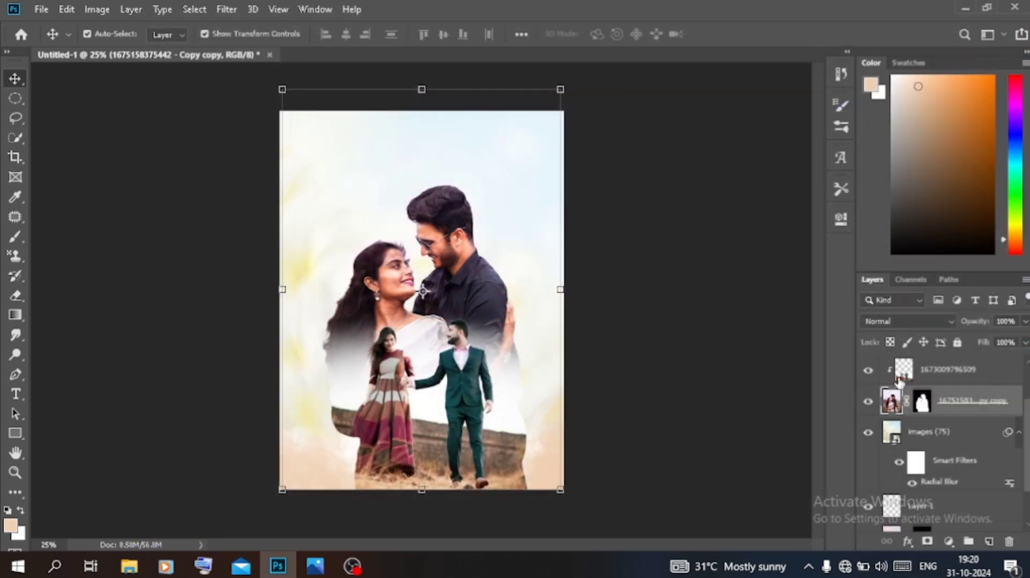
# - Adjust the clipped walking-couple layer with the Camera Raw Filter: Contrast +15, Shadows +11 and Temperature -9
pyautogui.click(904, 370)
pyautogui.click(221, 9)
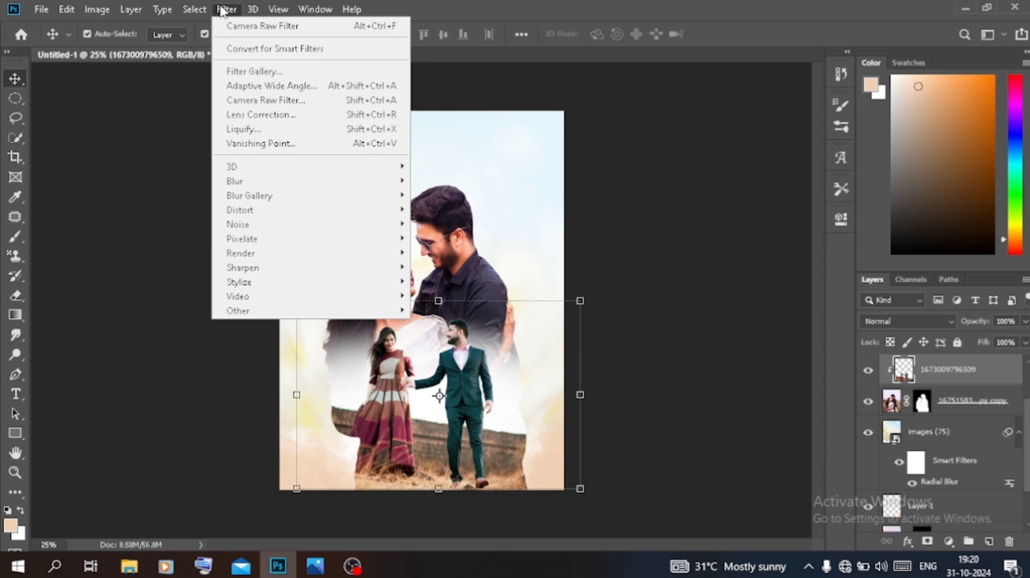
pyautogui.click(279, 99)
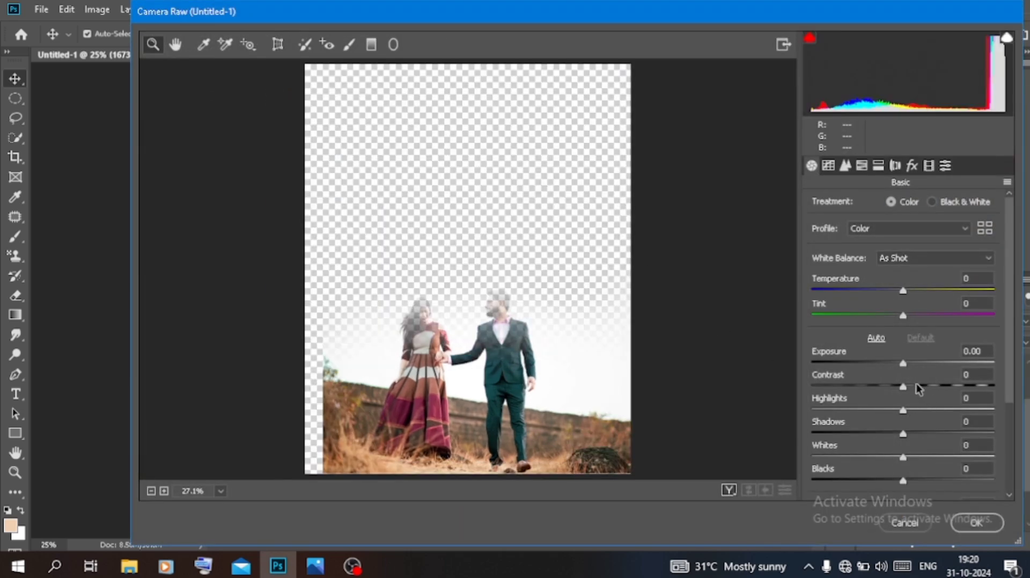
pyautogui.click(917, 387)
pyautogui.scroll(-2, 919, 406)
pyautogui.click(913, 374)
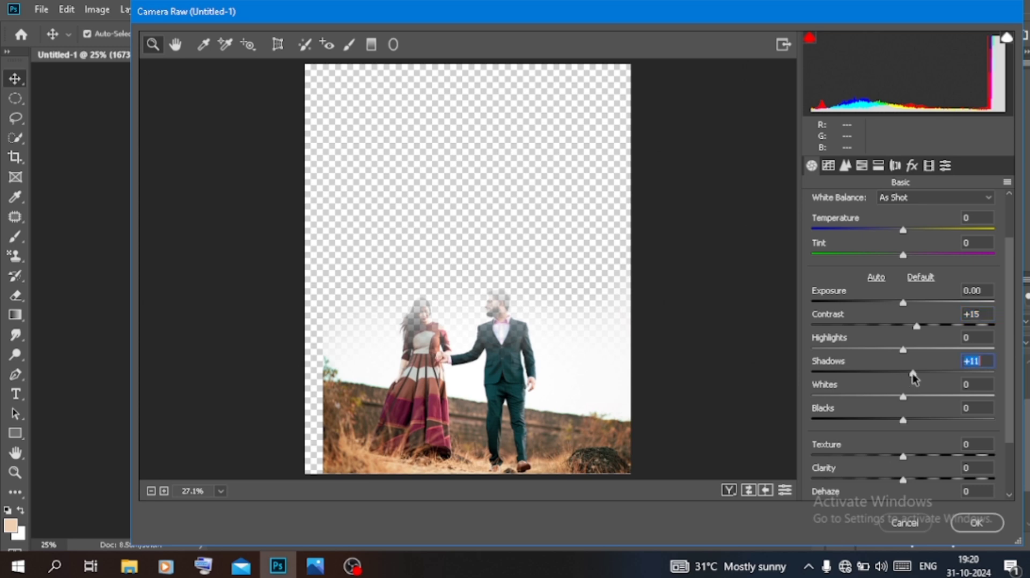
pyautogui.scroll(-2, 913, 374)
pyautogui.scroll(4, 921, 409)
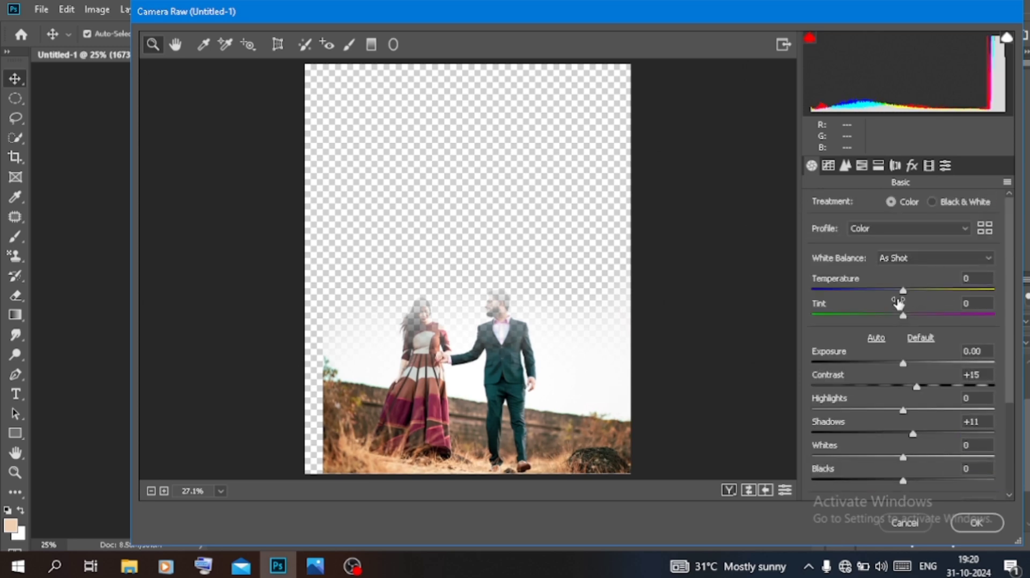
pyautogui.click(895, 290)
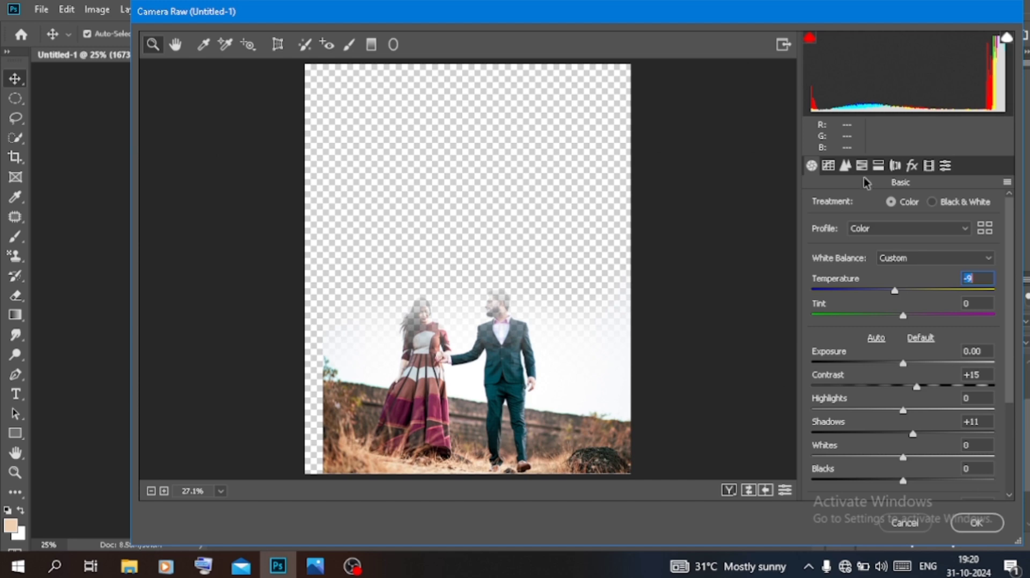
pyautogui.click(977, 523)
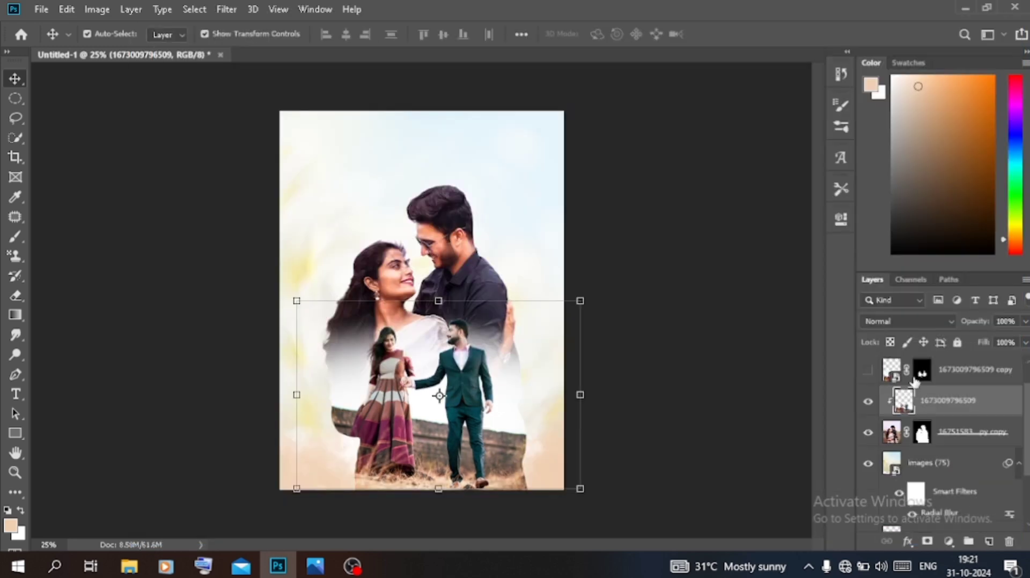
# - Apply the same Camera Raw adjustments to the visible masked walking-couple copy and deselect all layers
pyautogui.scroll(1, 914, 379)
pyautogui.click(895, 374)
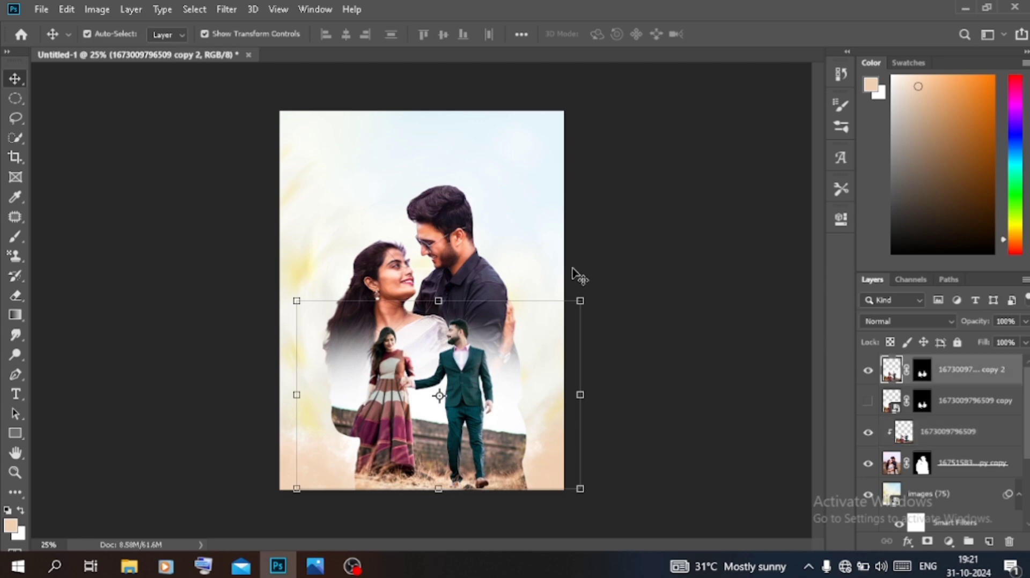
pyautogui.click(214, 10)
pyautogui.click(228, 10)
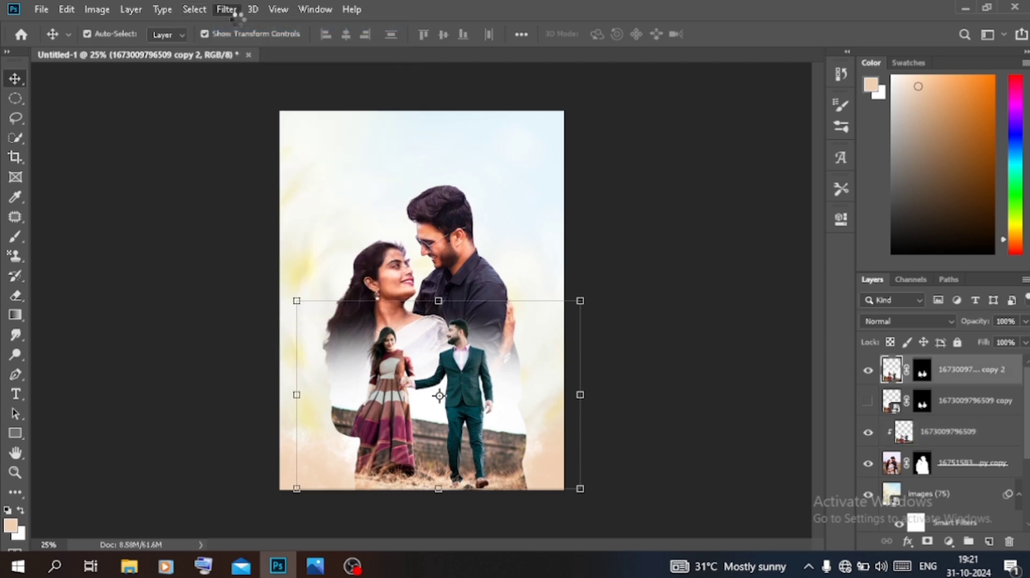
pyautogui.click(165, 239)
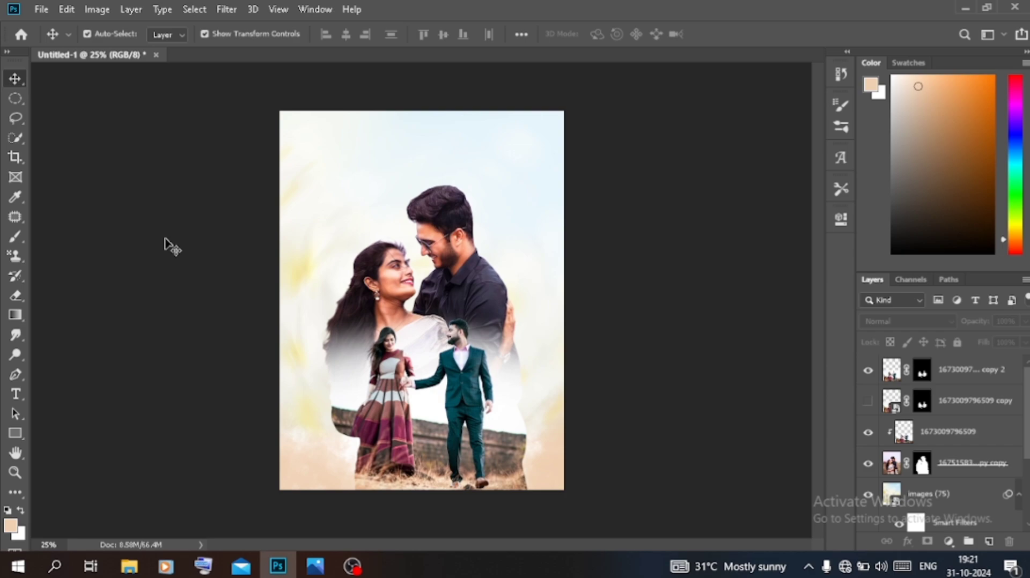
pyautogui.click(129, 567)
pyautogui.scroll(-10, 256, 314)
pyautogui.scroll(-15, 255, 314)
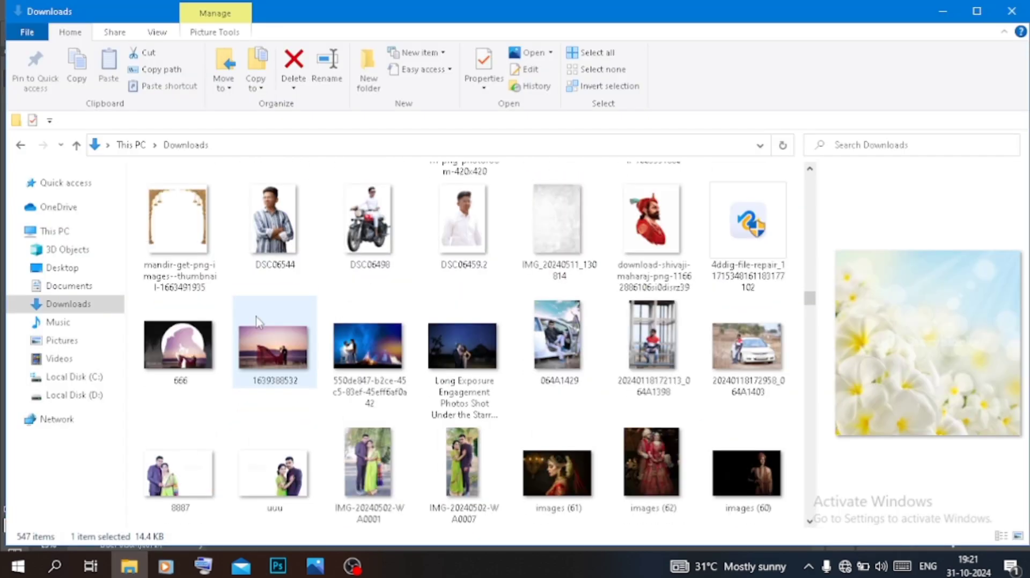
pyautogui.scroll(-10, 256, 321)
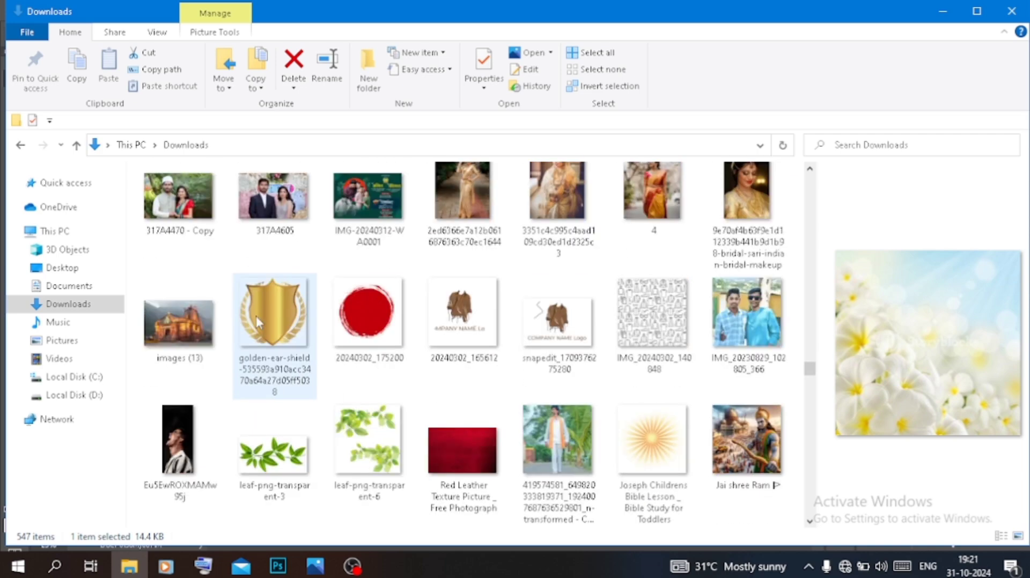
pyautogui.scroll(-10, 260, 322)
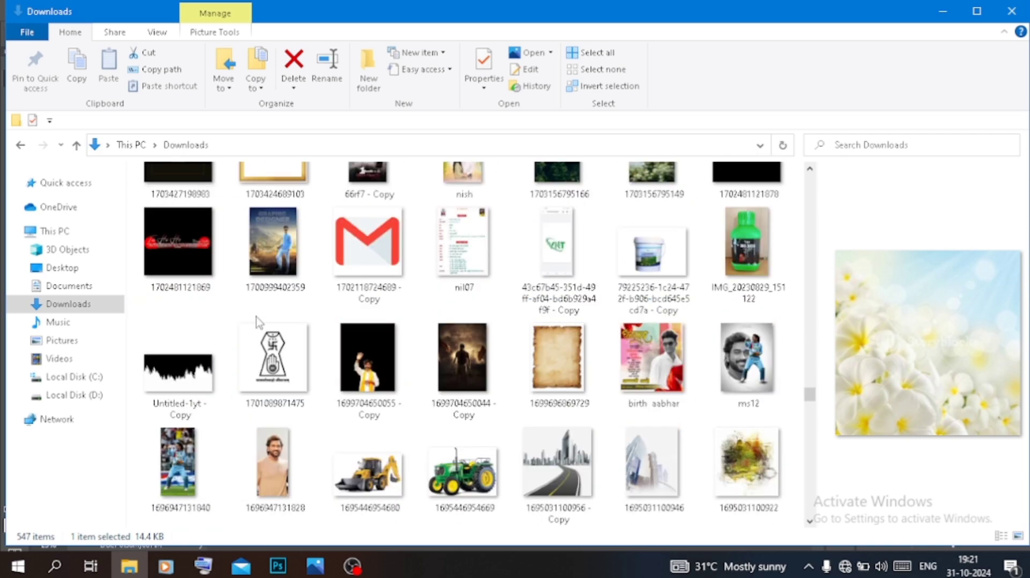
pyautogui.scroll(-10, 256, 321)
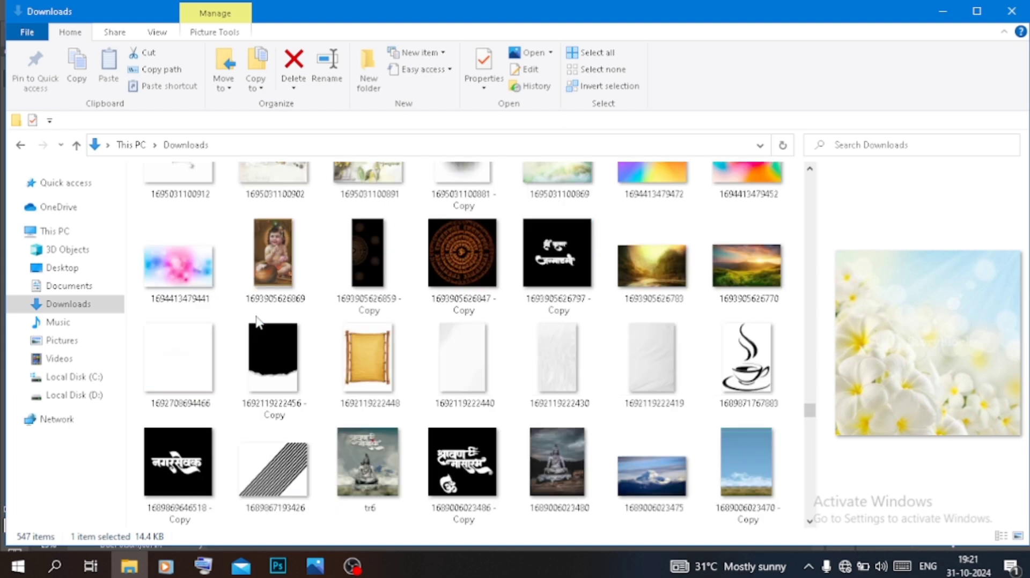
pyautogui.scroll(-2, 247, 375)
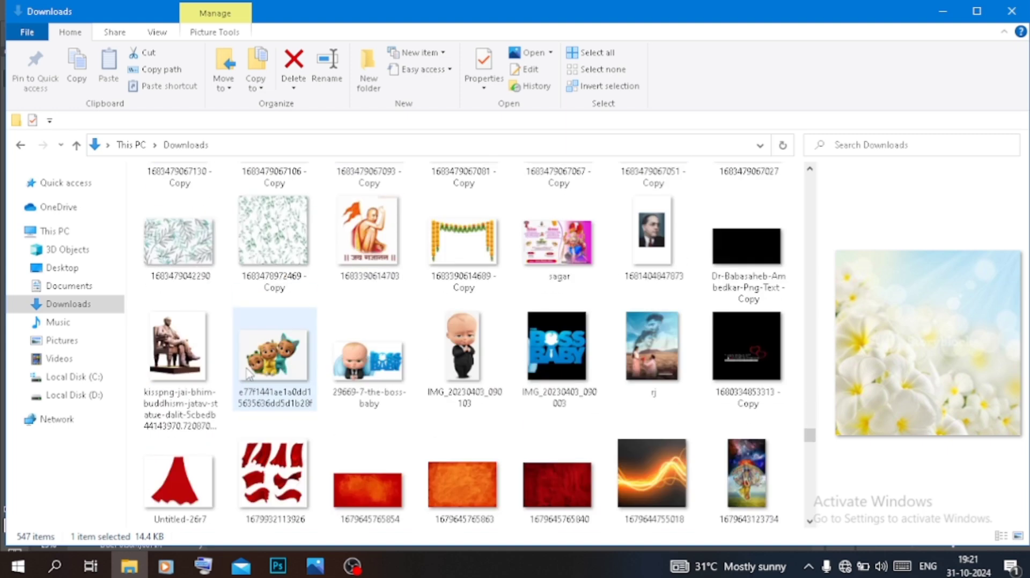
pyautogui.moveTo(743, 345); pyautogui.dragTo(356, 139)
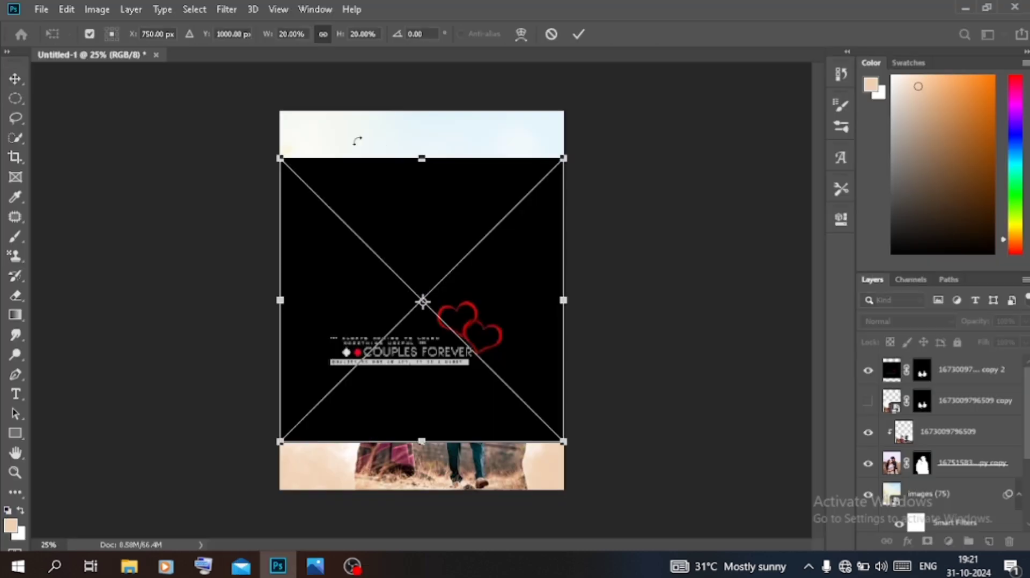
pyautogui.moveTo(408, 319); pyautogui.dragTo(404, 122)
pyautogui.moveTo(392, 123); pyautogui.dragTo(390, 122)
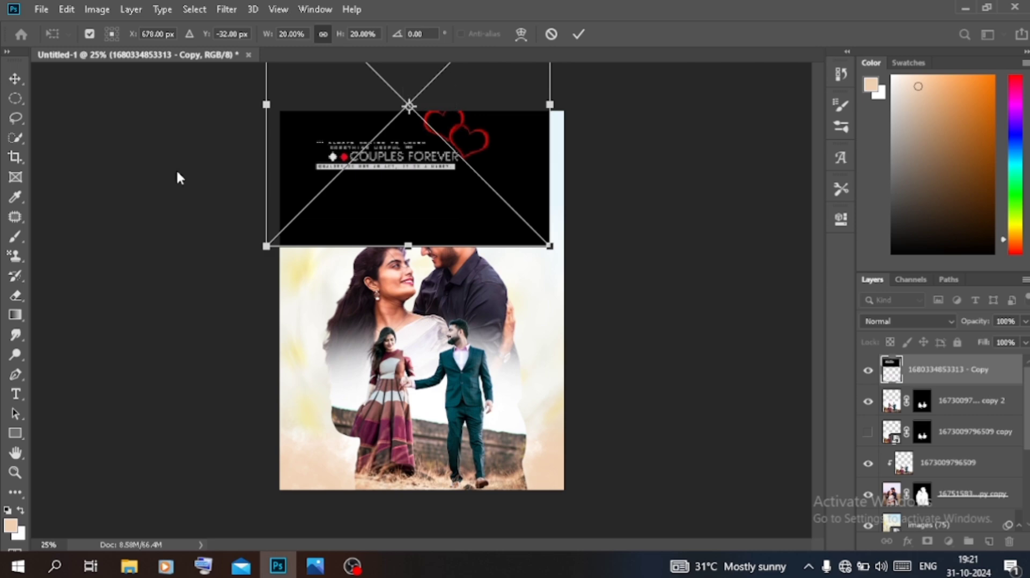
pyautogui.press('Return')
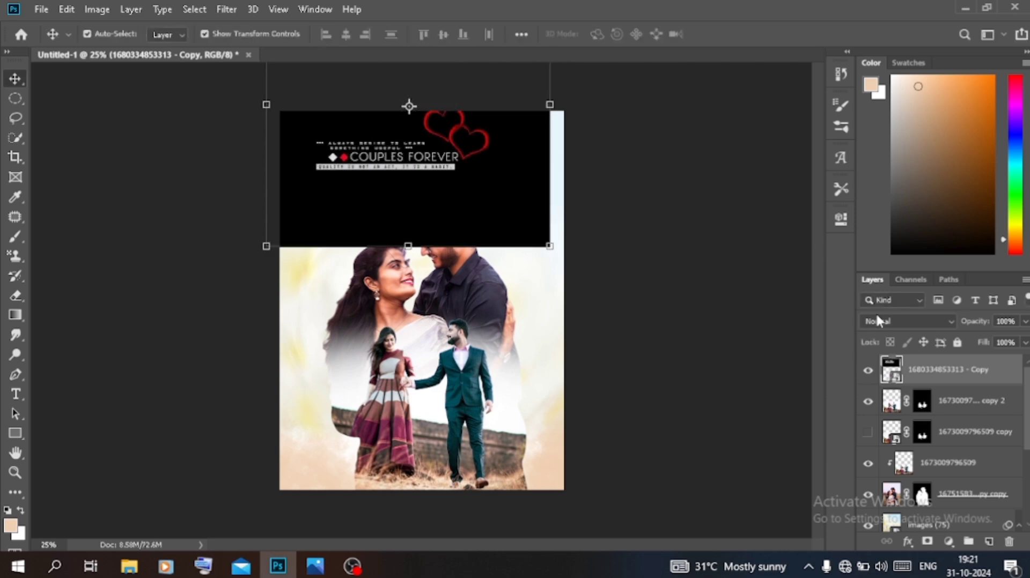
# - Set the title layer's blend mode to Screen and scale it down to about 13.55%
pyautogui.click(878, 321)
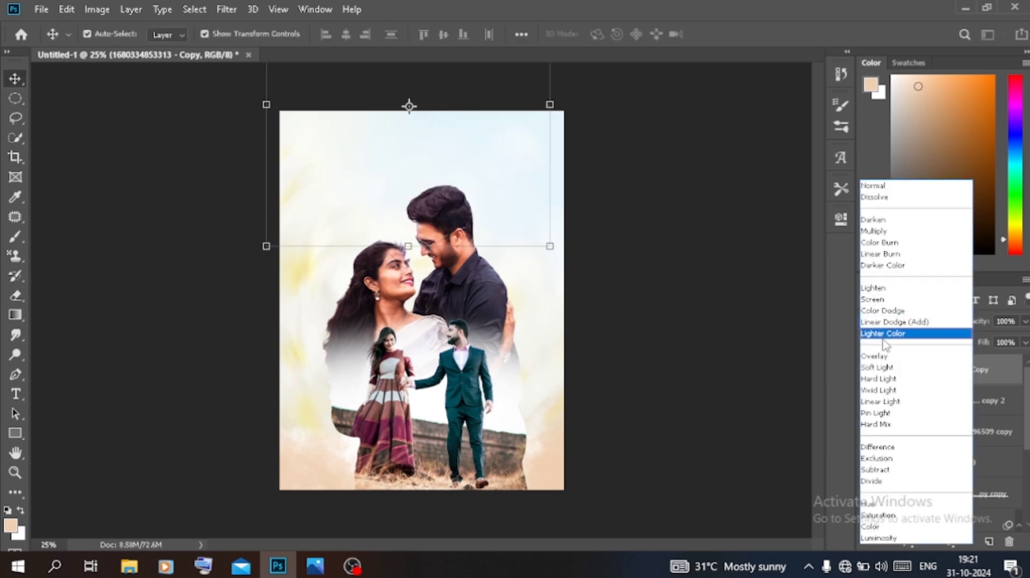
pyautogui.click(880, 300)
pyautogui.moveTo(552, 116); pyautogui.dragTo(443, 164)
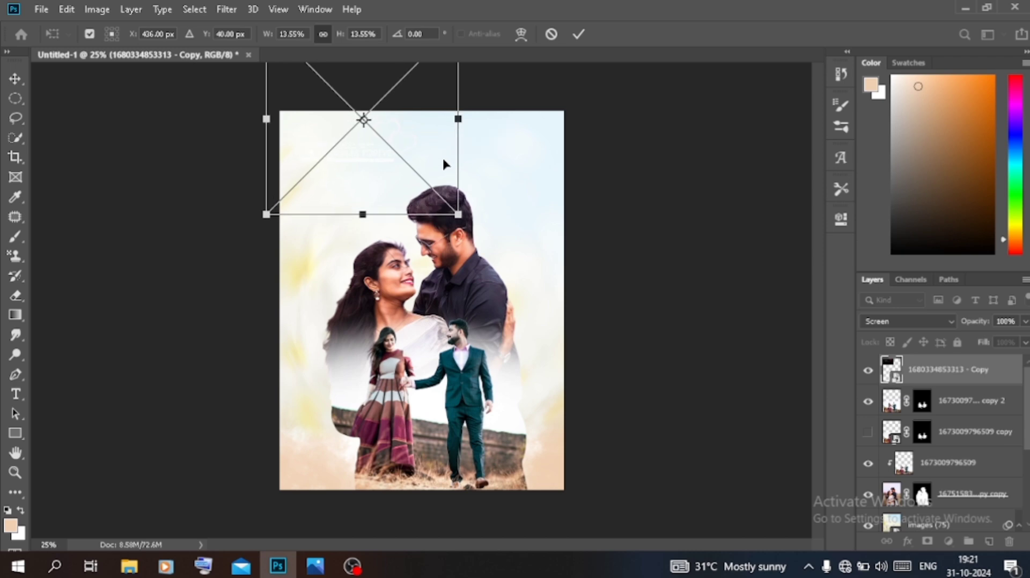
pyautogui.press('Return')
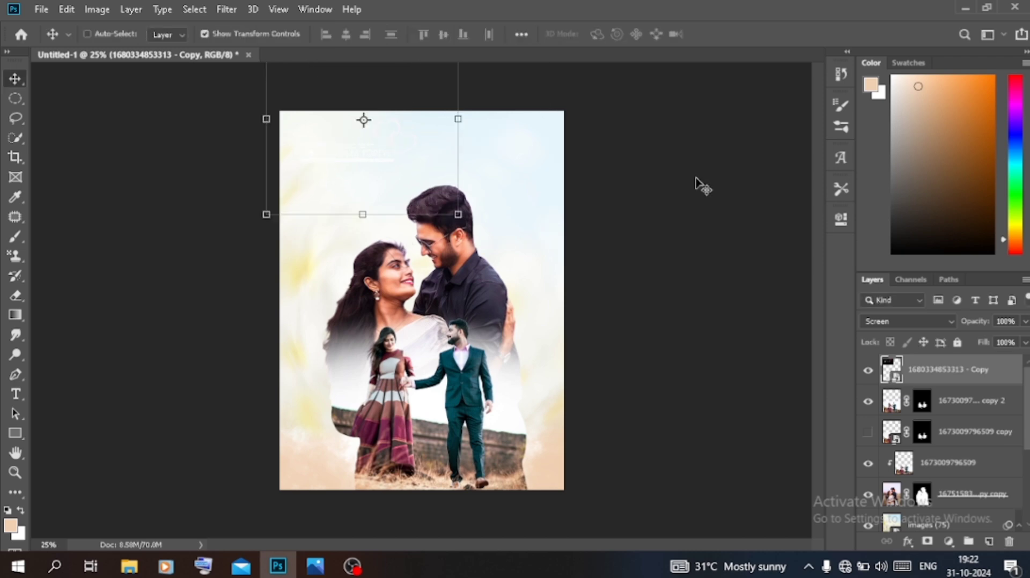
# - Try inverting the title layer's colors with the Normal blend mode, and undo these changes
pyautogui.hotkey('ctrl', 'i')
pyautogui.click(897, 319)
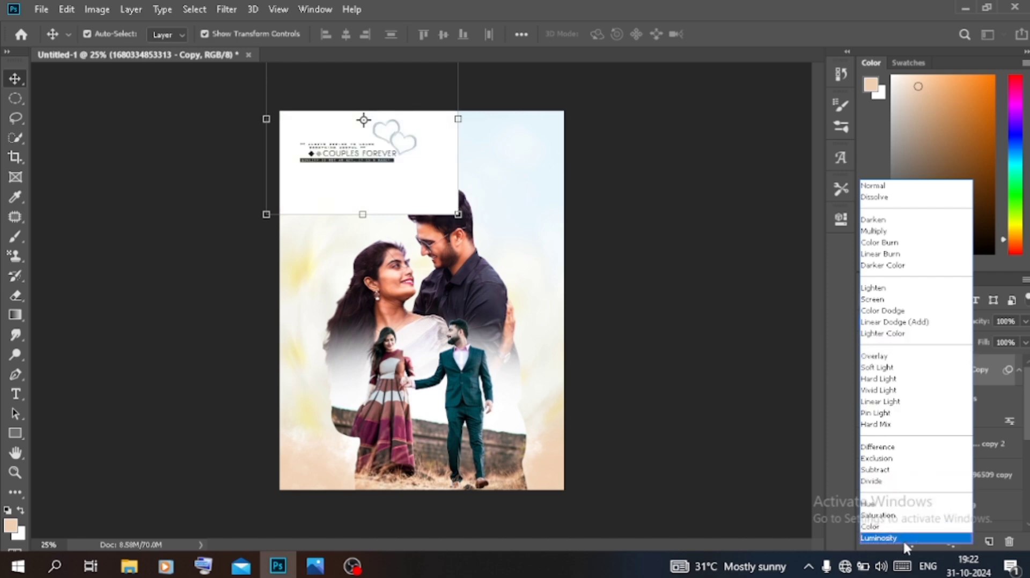
pyautogui.click(874, 186)
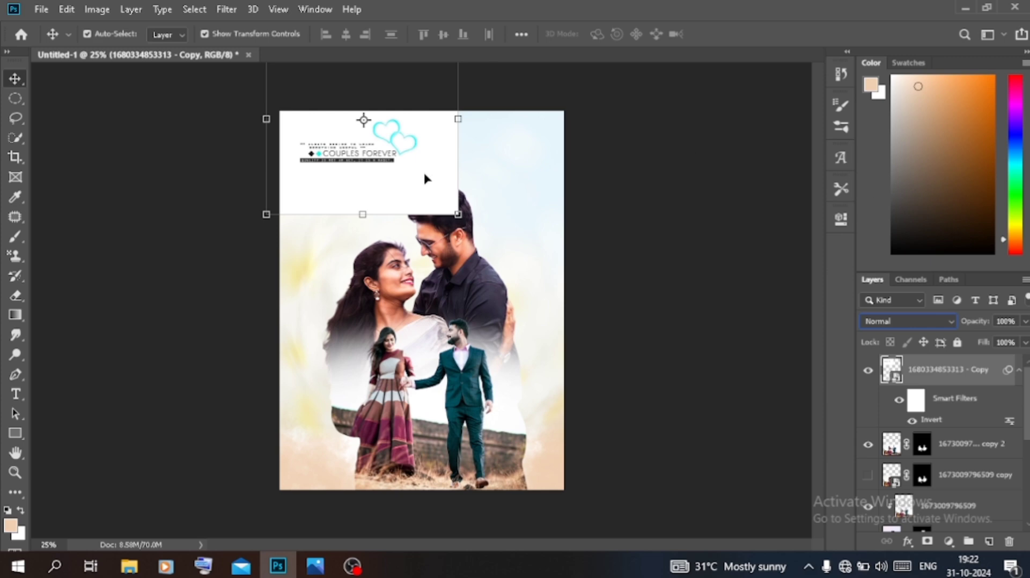
pyautogui.hotkey('alt', 'shift', 's')
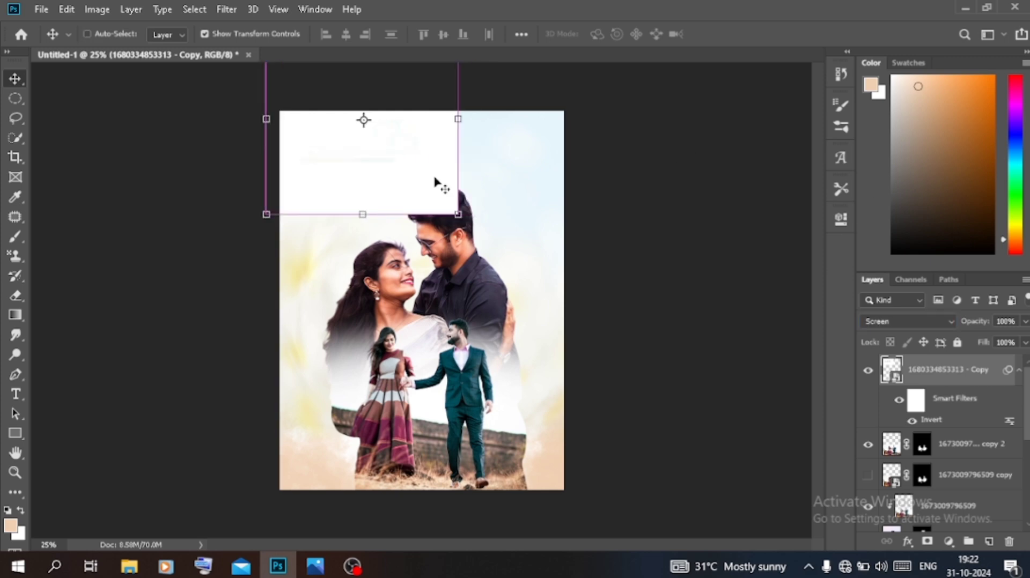
pyautogui.press('z')
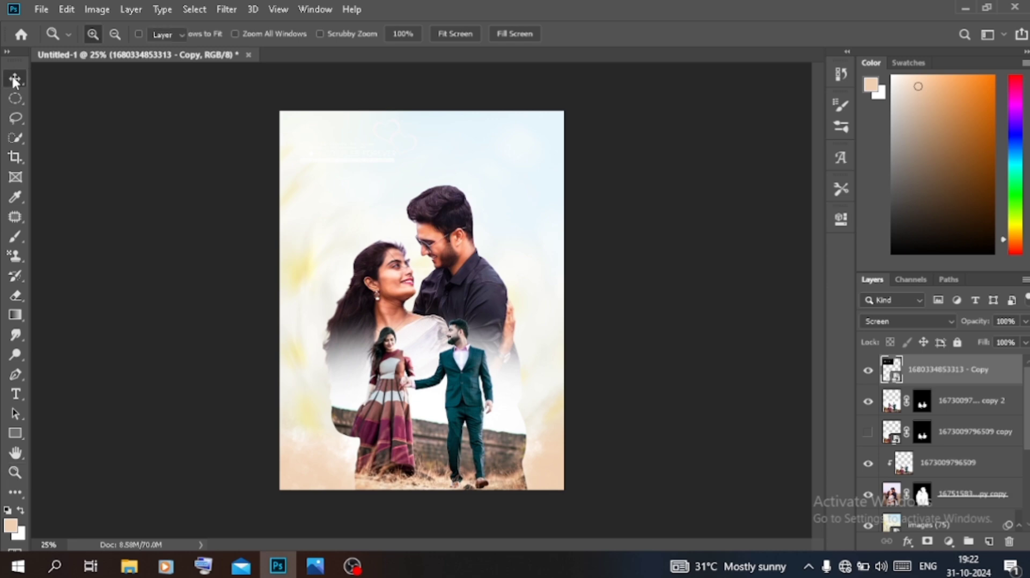
pyautogui.click(15, 80)
# - Rasterize the title layer while it is in Normal mode and set its blend mode back to Screen
pyautogui.click(908, 321)
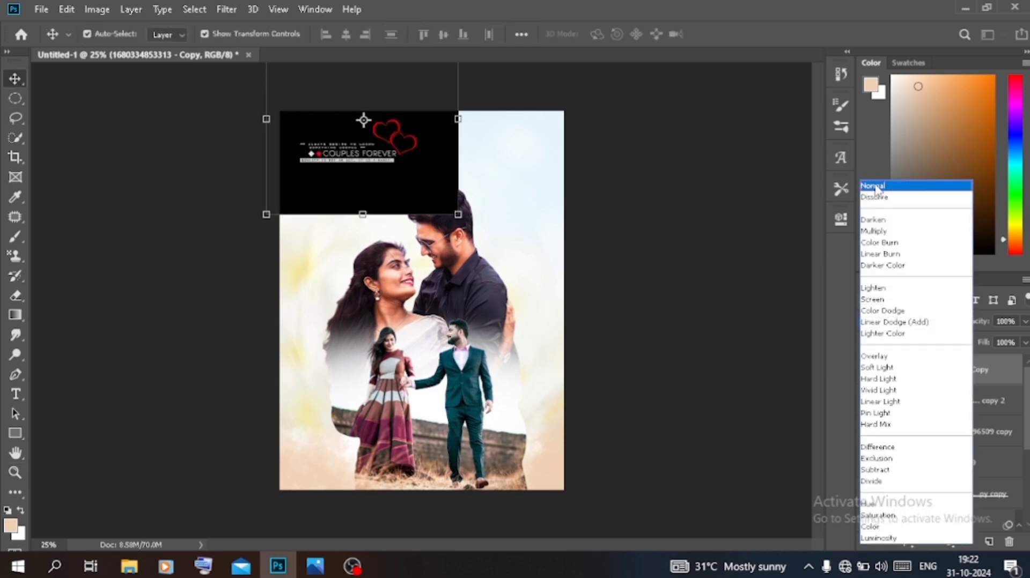
pyautogui.click(874, 188)
pyautogui.click(18, 137)
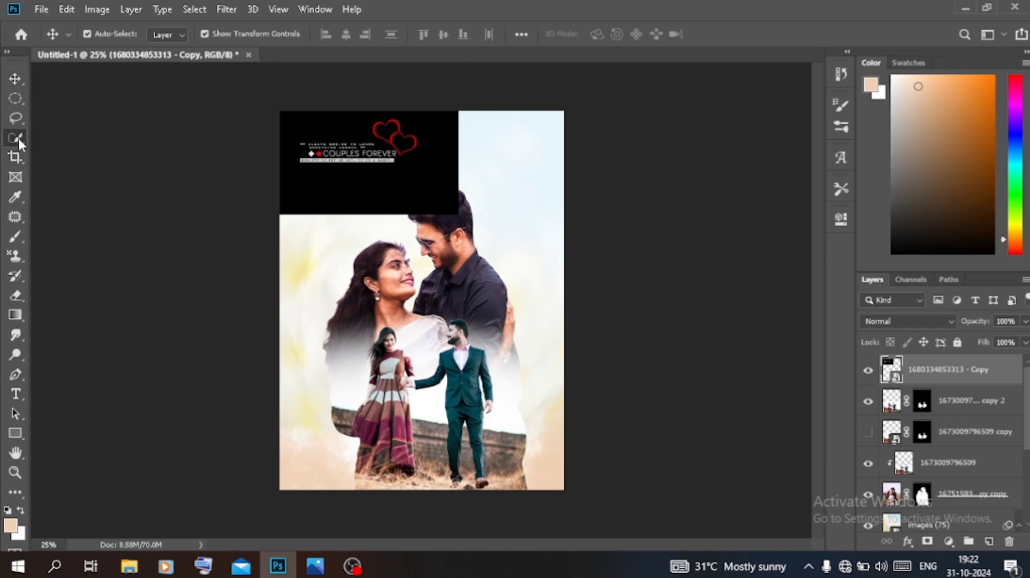
pyautogui.rightClick(17, 137)
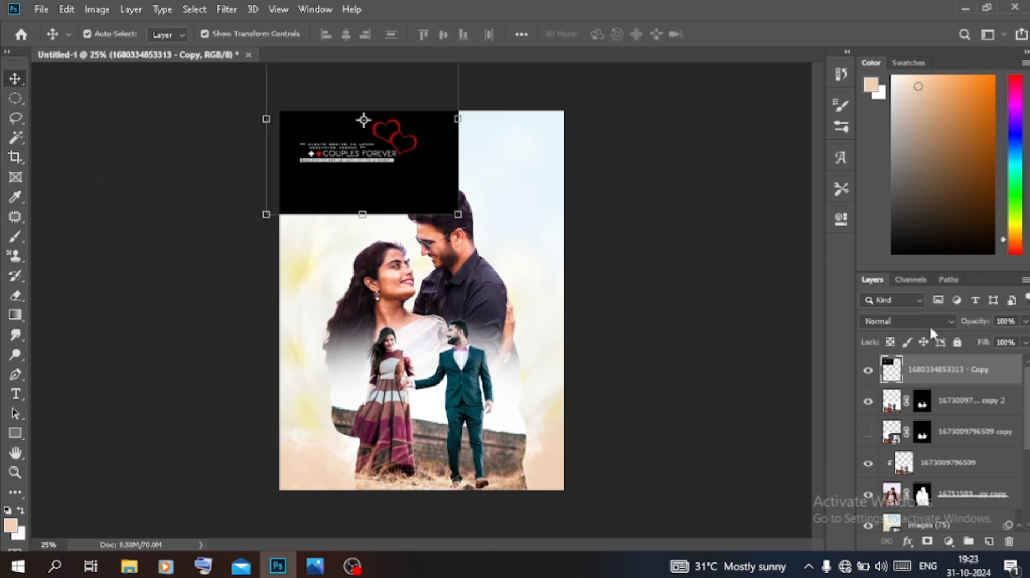
pyautogui.click(928, 324)
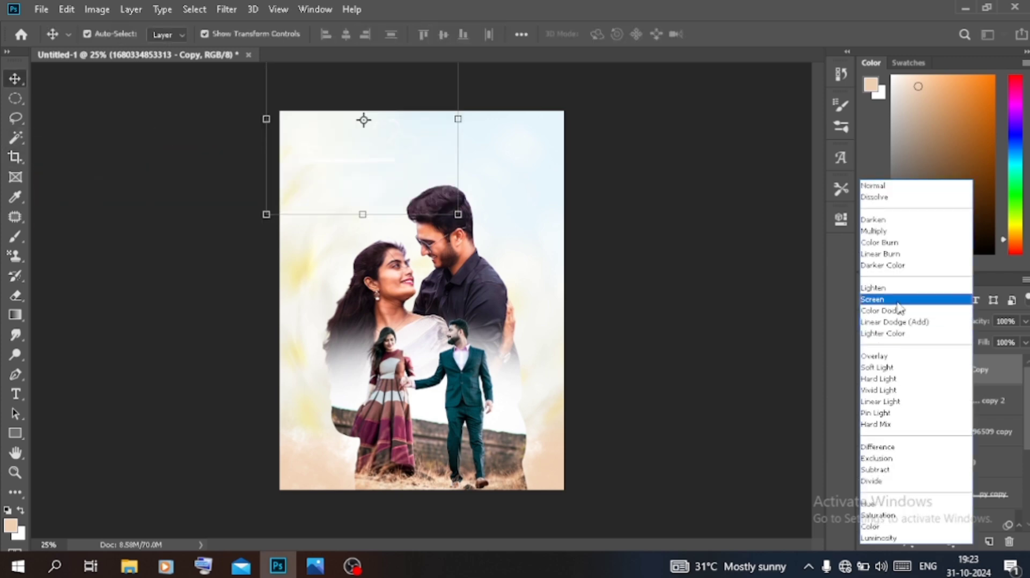
pyautogui.click(900, 300)
pyautogui.click(129, 567)
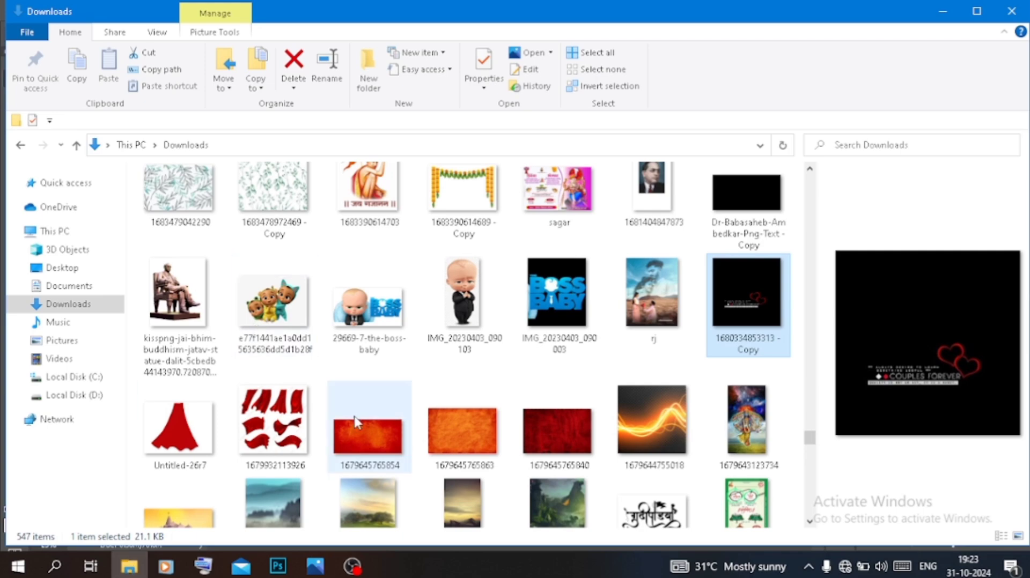
pyautogui.scroll(10, 355, 417)
pyautogui.scroll(15, 355, 421)
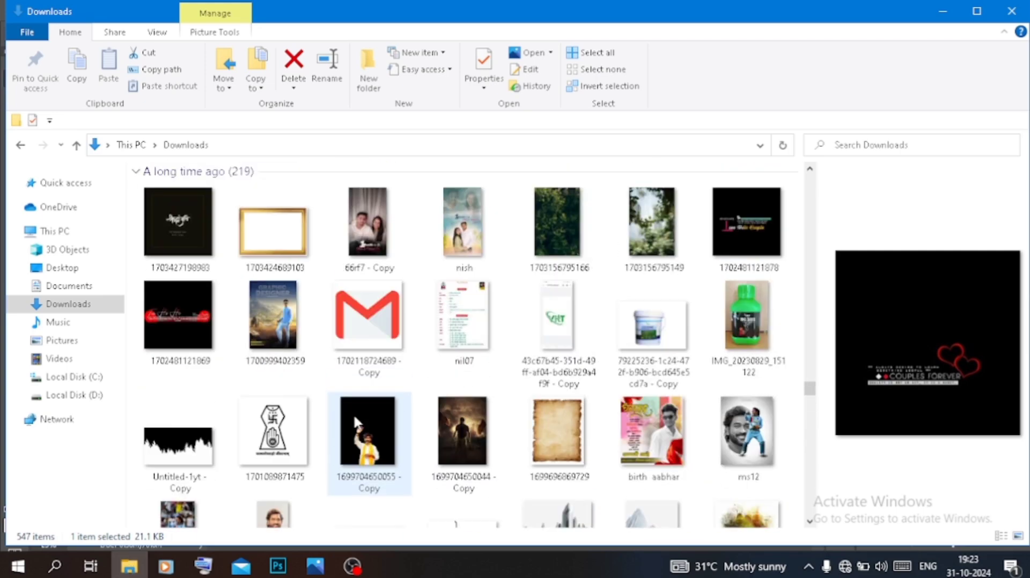
pyautogui.scroll(4, 355, 422)
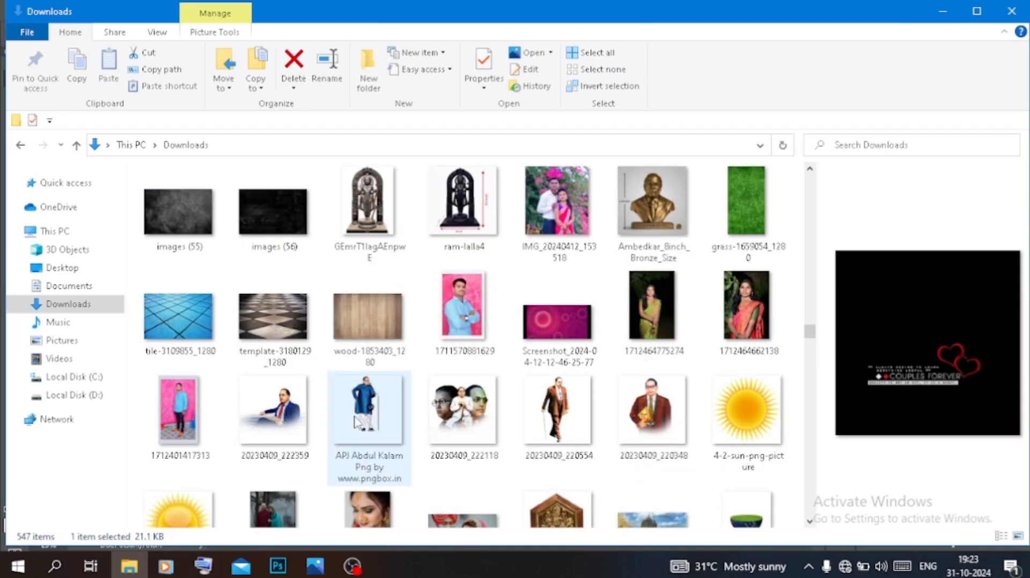
pyautogui.scroll(10, 354, 422)
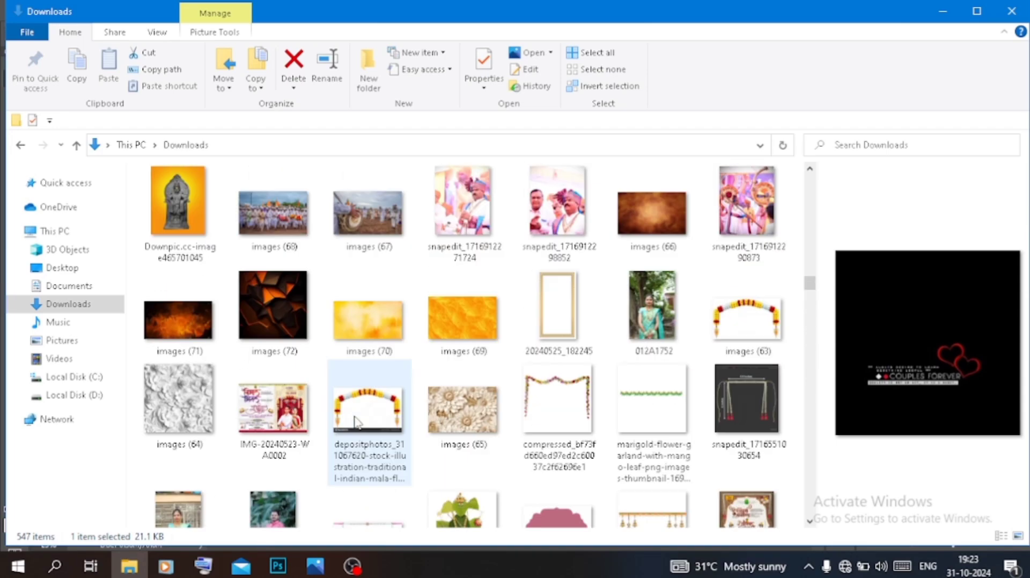
pyautogui.scroll(10, 354, 422)
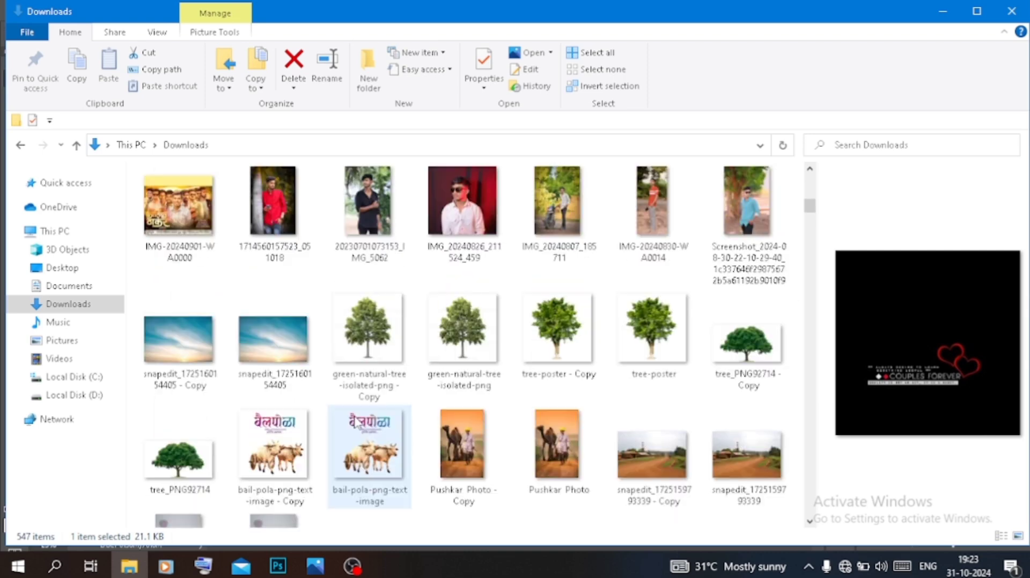
pyautogui.moveTo(278, 352); pyautogui.dragTo(377, 157)
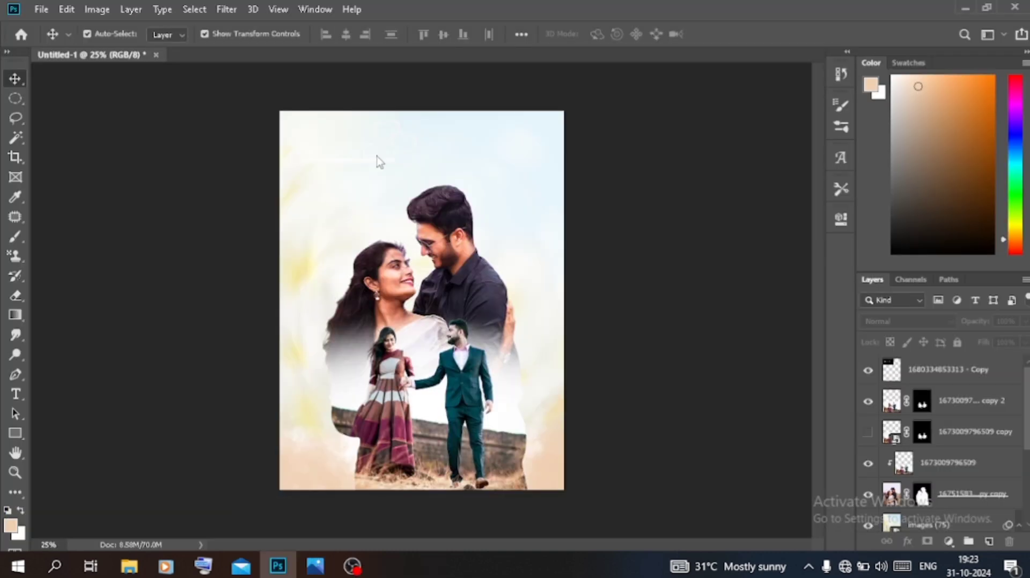
pyautogui.click(494, 219)
# - Place the sky image 2 from the Pictures folder over the upper canvas and move its layer directly above the images (75) background
pyautogui.click(129, 566)
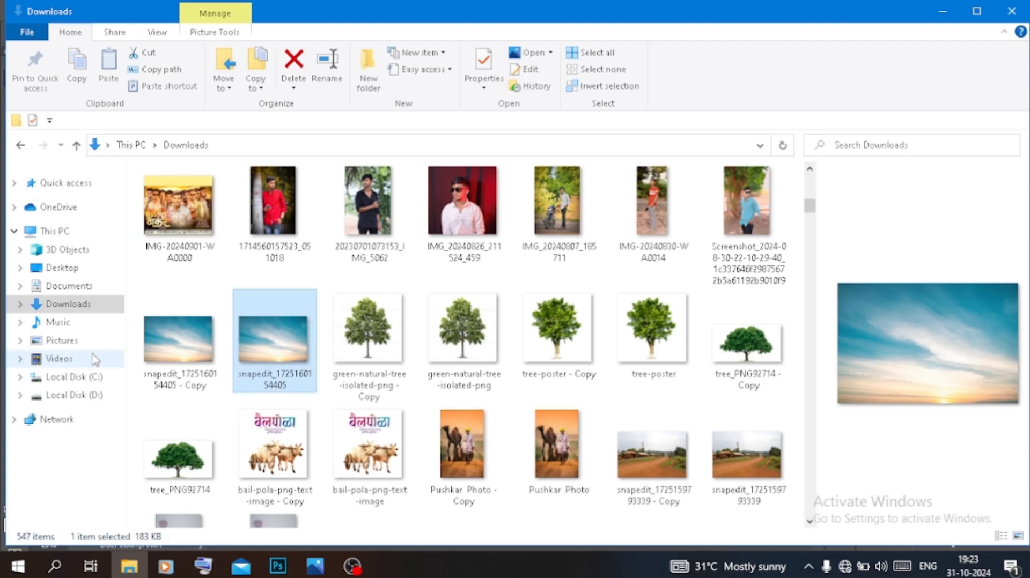
pyautogui.click(62, 340)
pyautogui.moveTo(430, 214); pyautogui.dragTo(485, 289)
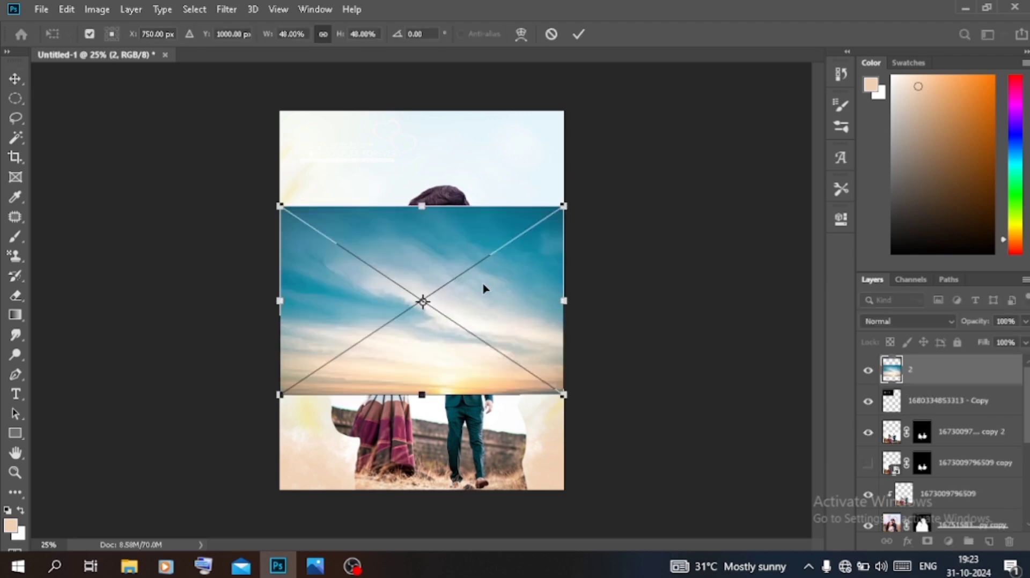
pyautogui.moveTo(914, 364); pyautogui.dragTo(912, 408)
pyautogui.moveTo(472, 304); pyautogui.dragTo(468, 199)
pyautogui.moveTo(422, 284); pyautogui.dragTo(433, 348)
pyautogui.moveTo(948, 403); pyautogui.dragTo(936, 435)
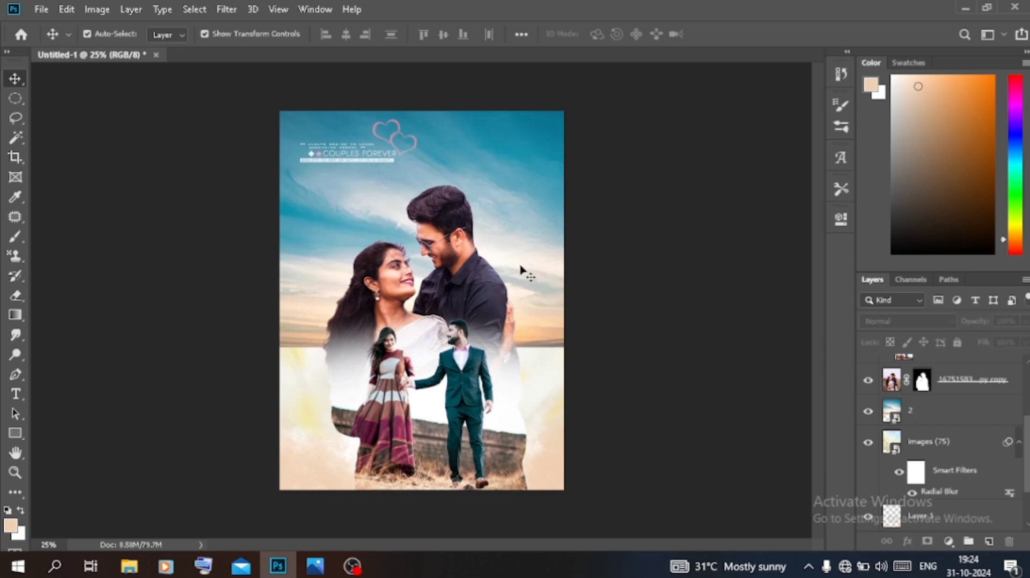
# - Enlarge the sky layer to about 74.7% and erase its lower edge softly into the background with an 800 px Eraser
pyautogui.hotkey('ctrl', 't')
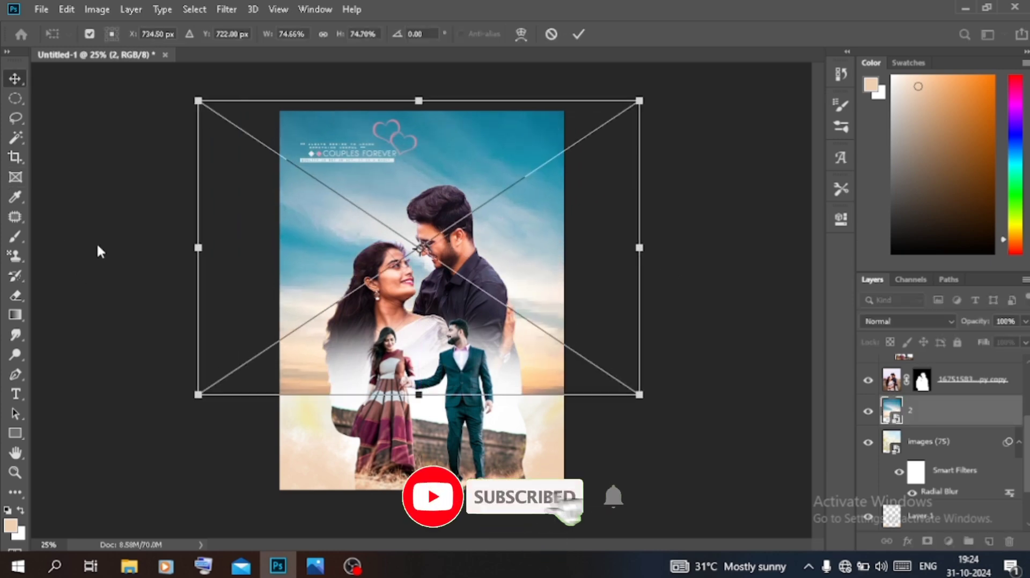
pyautogui.press('Return')
pyautogui.click(15, 296)
pyautogui.click(322, 322)
pyautogui.click(497, 231)
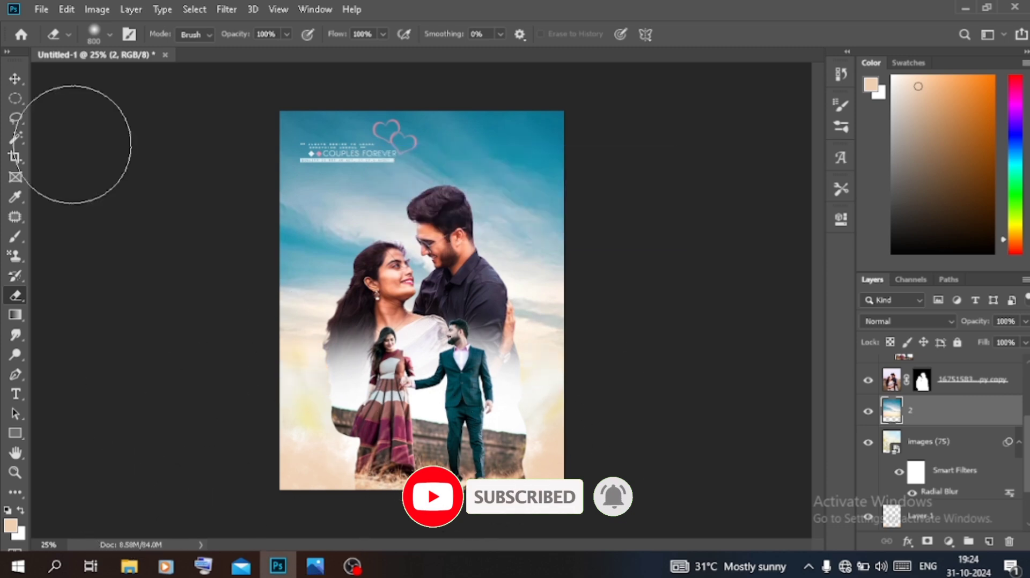
pyautogui.press('v')
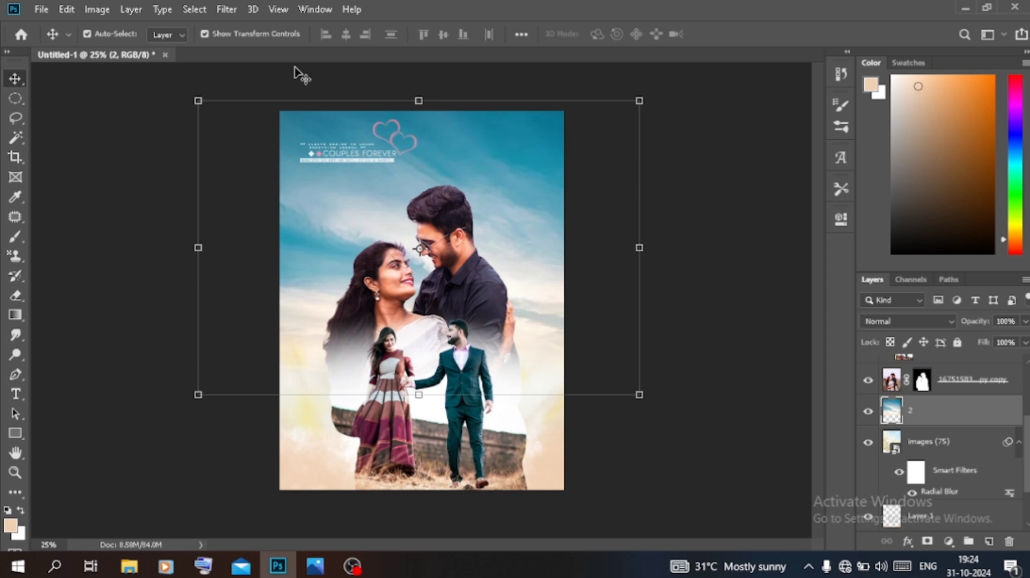
# - Enlarge the "Couples Forever" title so its lettering and hearts fill more of the sky above the embracing couple
pyautogui.click(355, 154)
pyautogui.moveTo(460, 118); pyautogui.dragTo(516, 118)
pyautogui.press('Return')
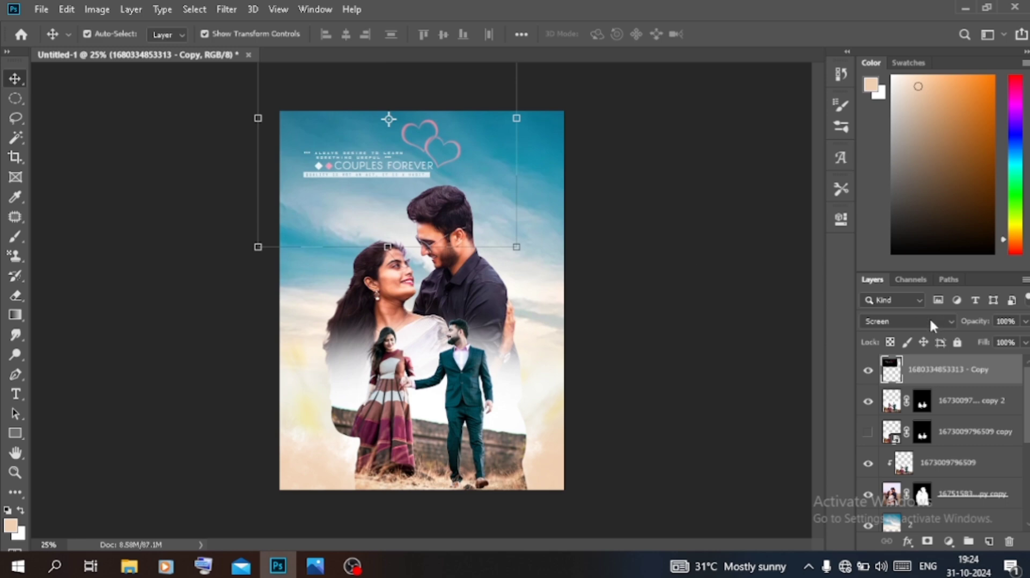
# - Try the Linear Dodge (Add) blend mode on the title layer, return it to Screen, and deselect the layer
pyautogui.click(929, 321)
pyautogui.click(904, 323)
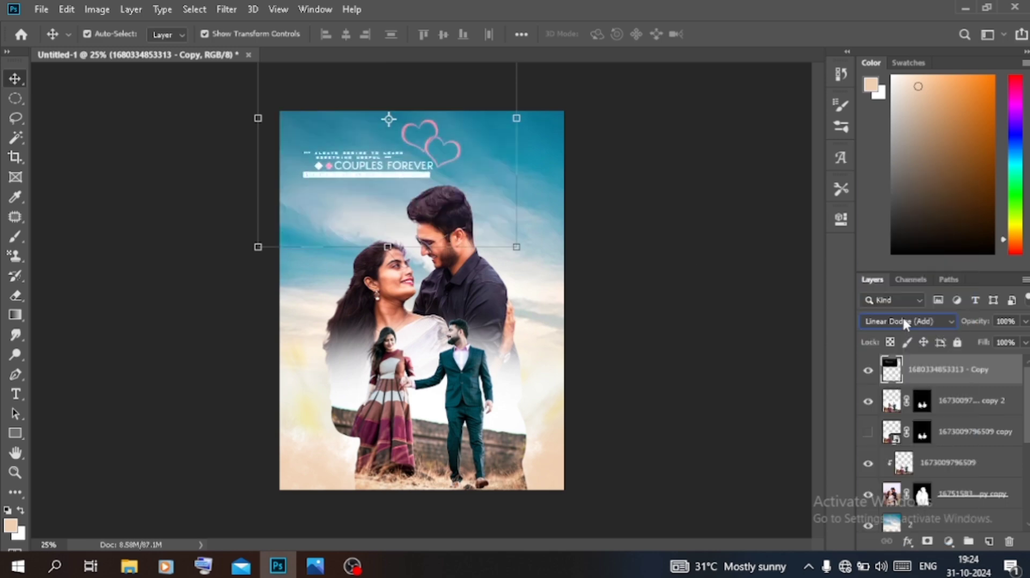
pyautogui.click(901, 323)
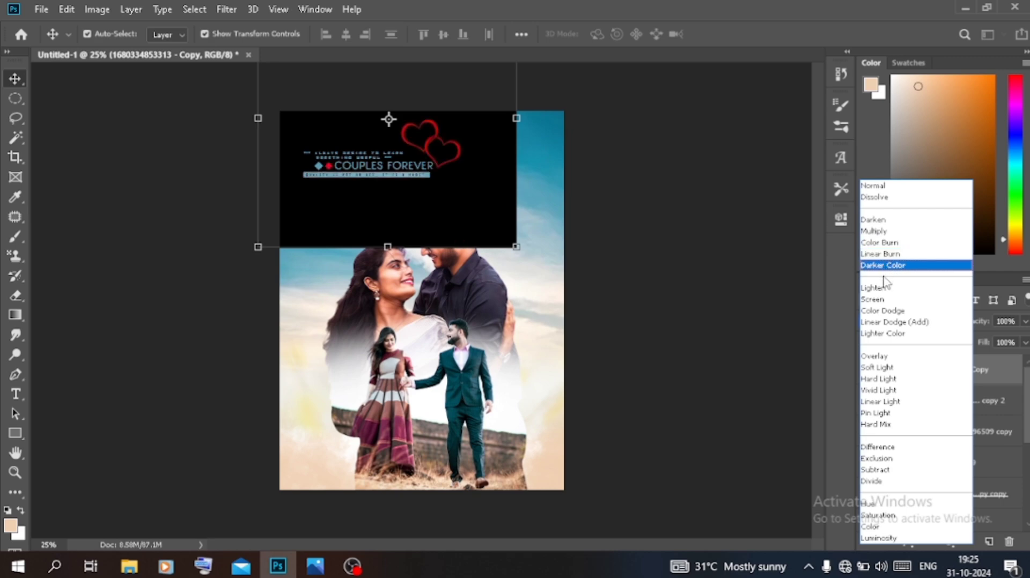
pyautogui.click(886, 300)
pyautogui.click(720, 255)
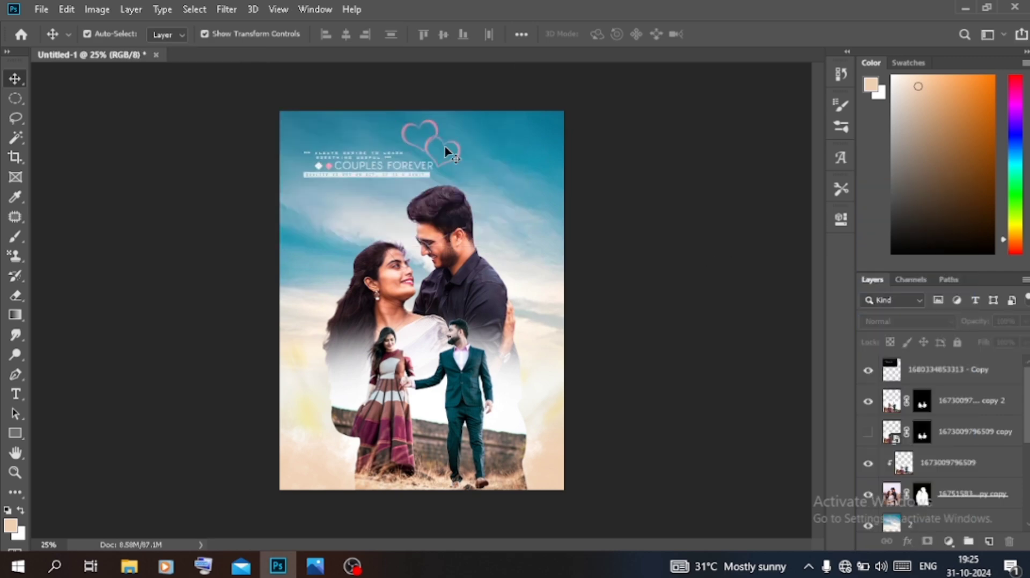
pyautogui.hotkey('ctrl', '+')
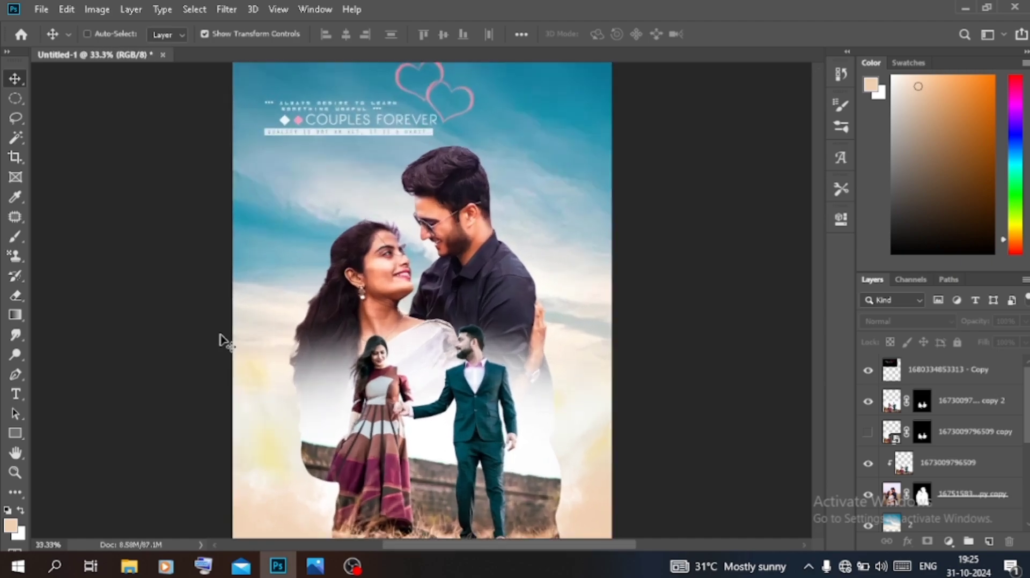